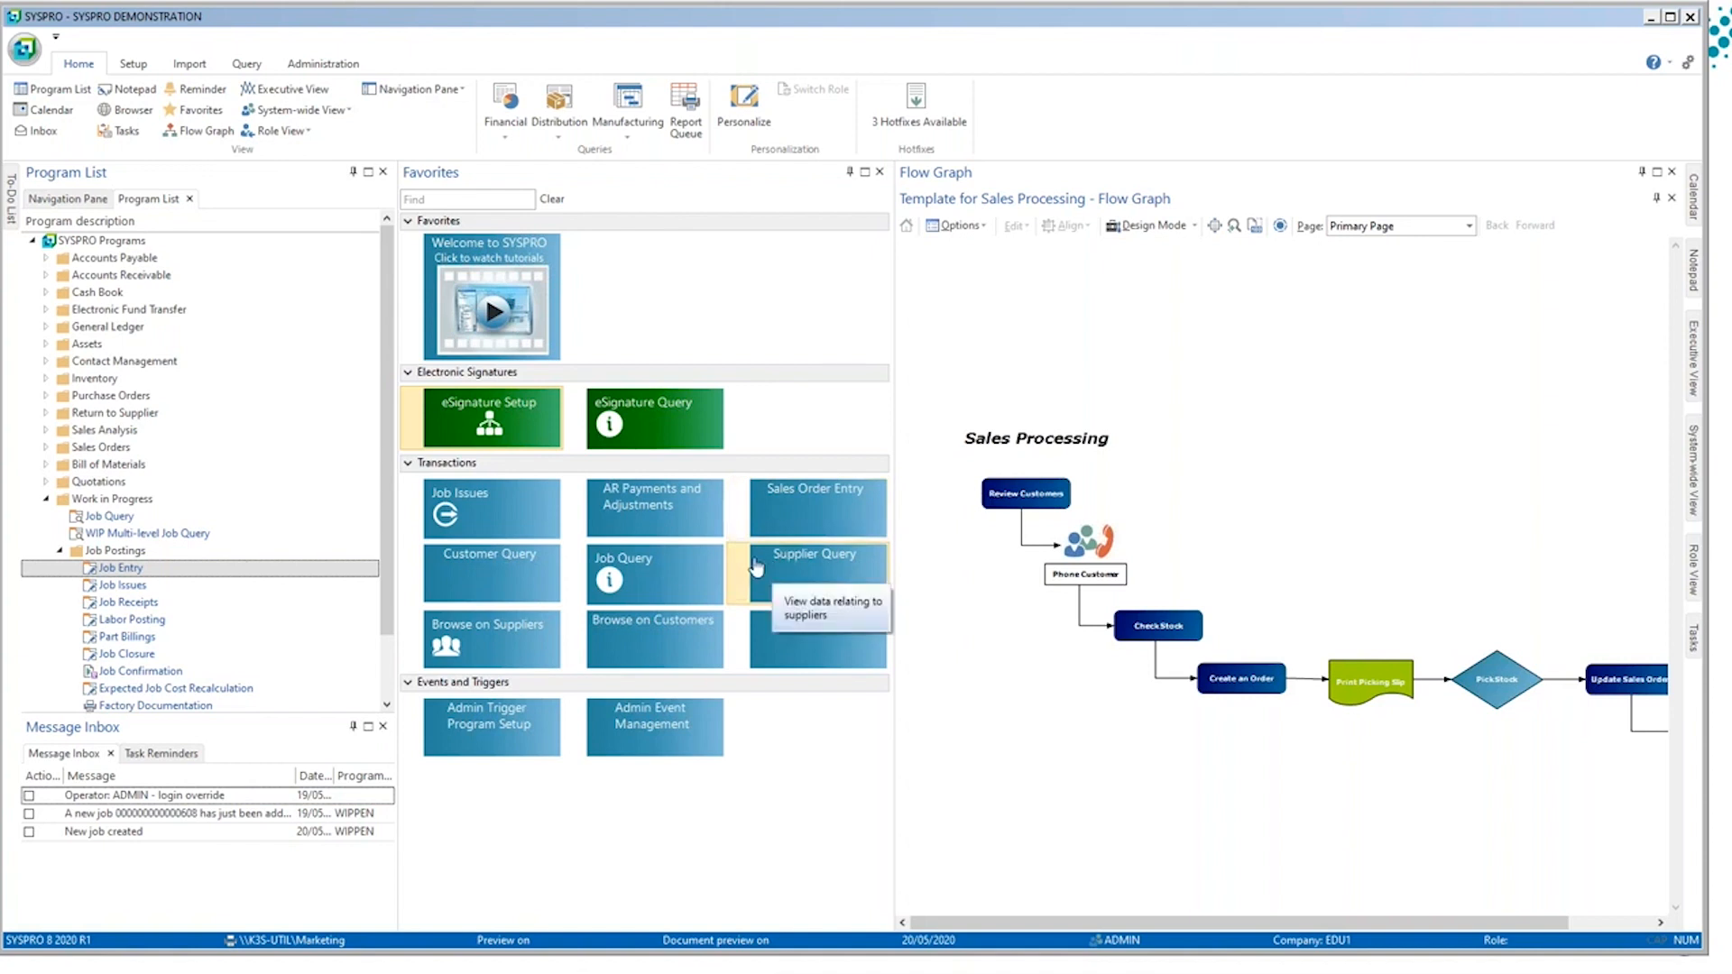
# Step: Open Job Issues and load job 611 for a kit issue
pyautogui.click(488, 512)
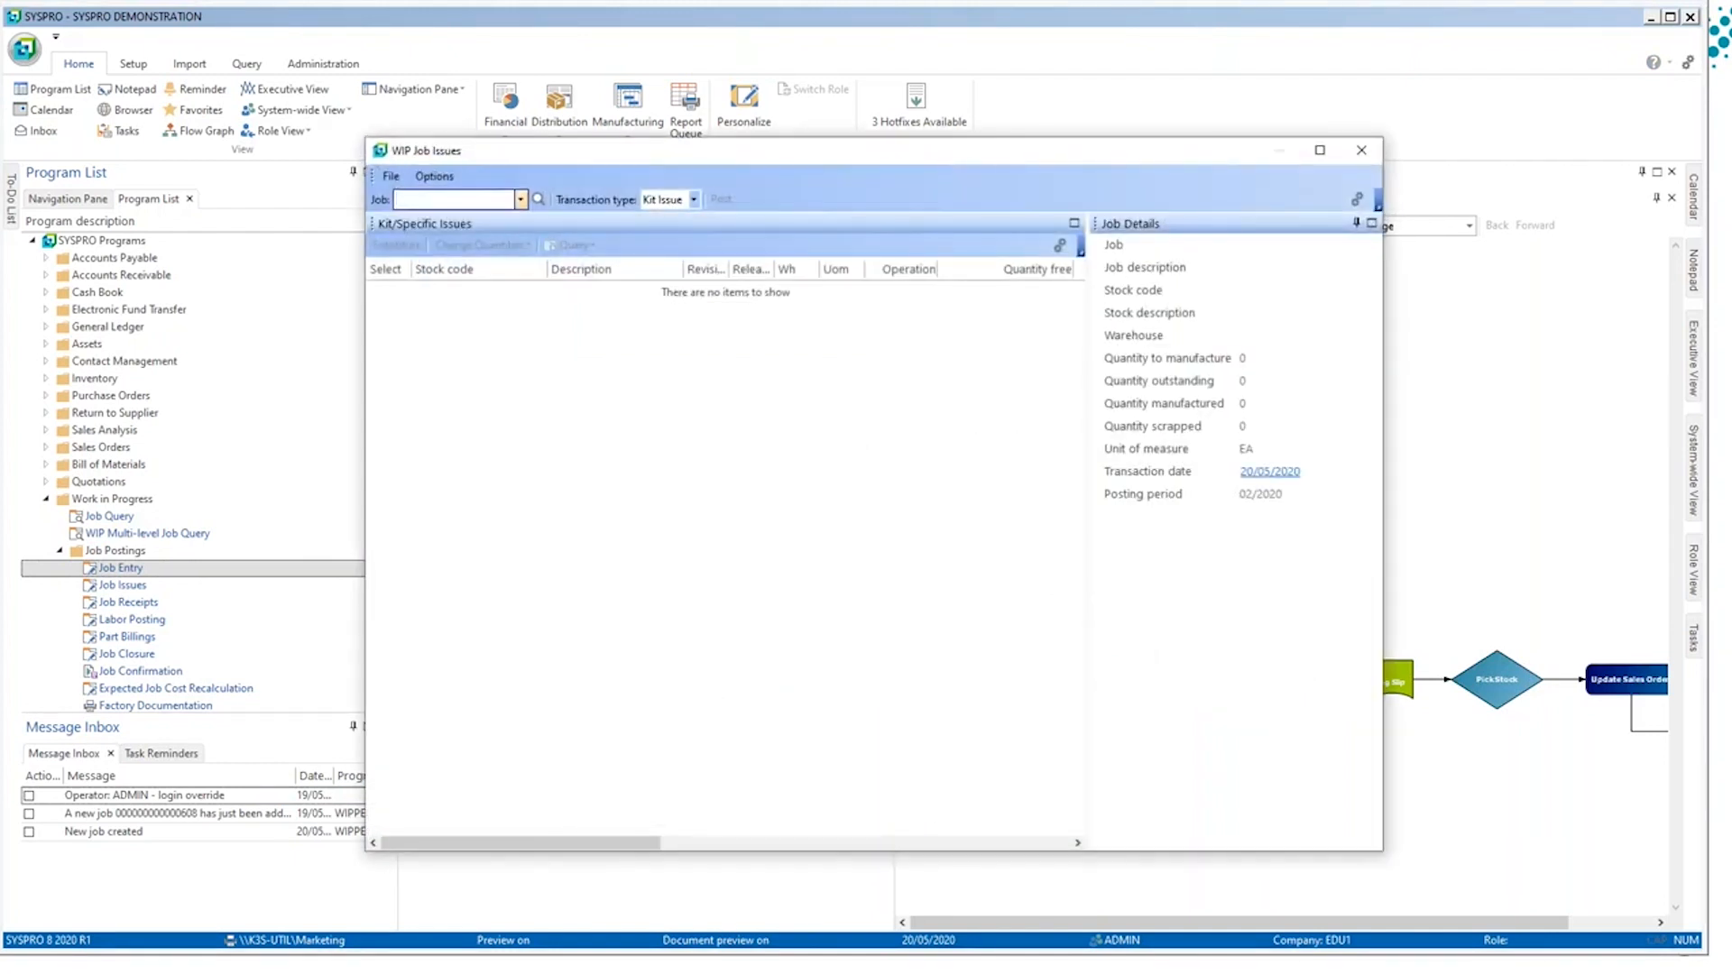
pyautogui.click(431, 202)
pyautogui.write('611')
pyautogui.press('Return')
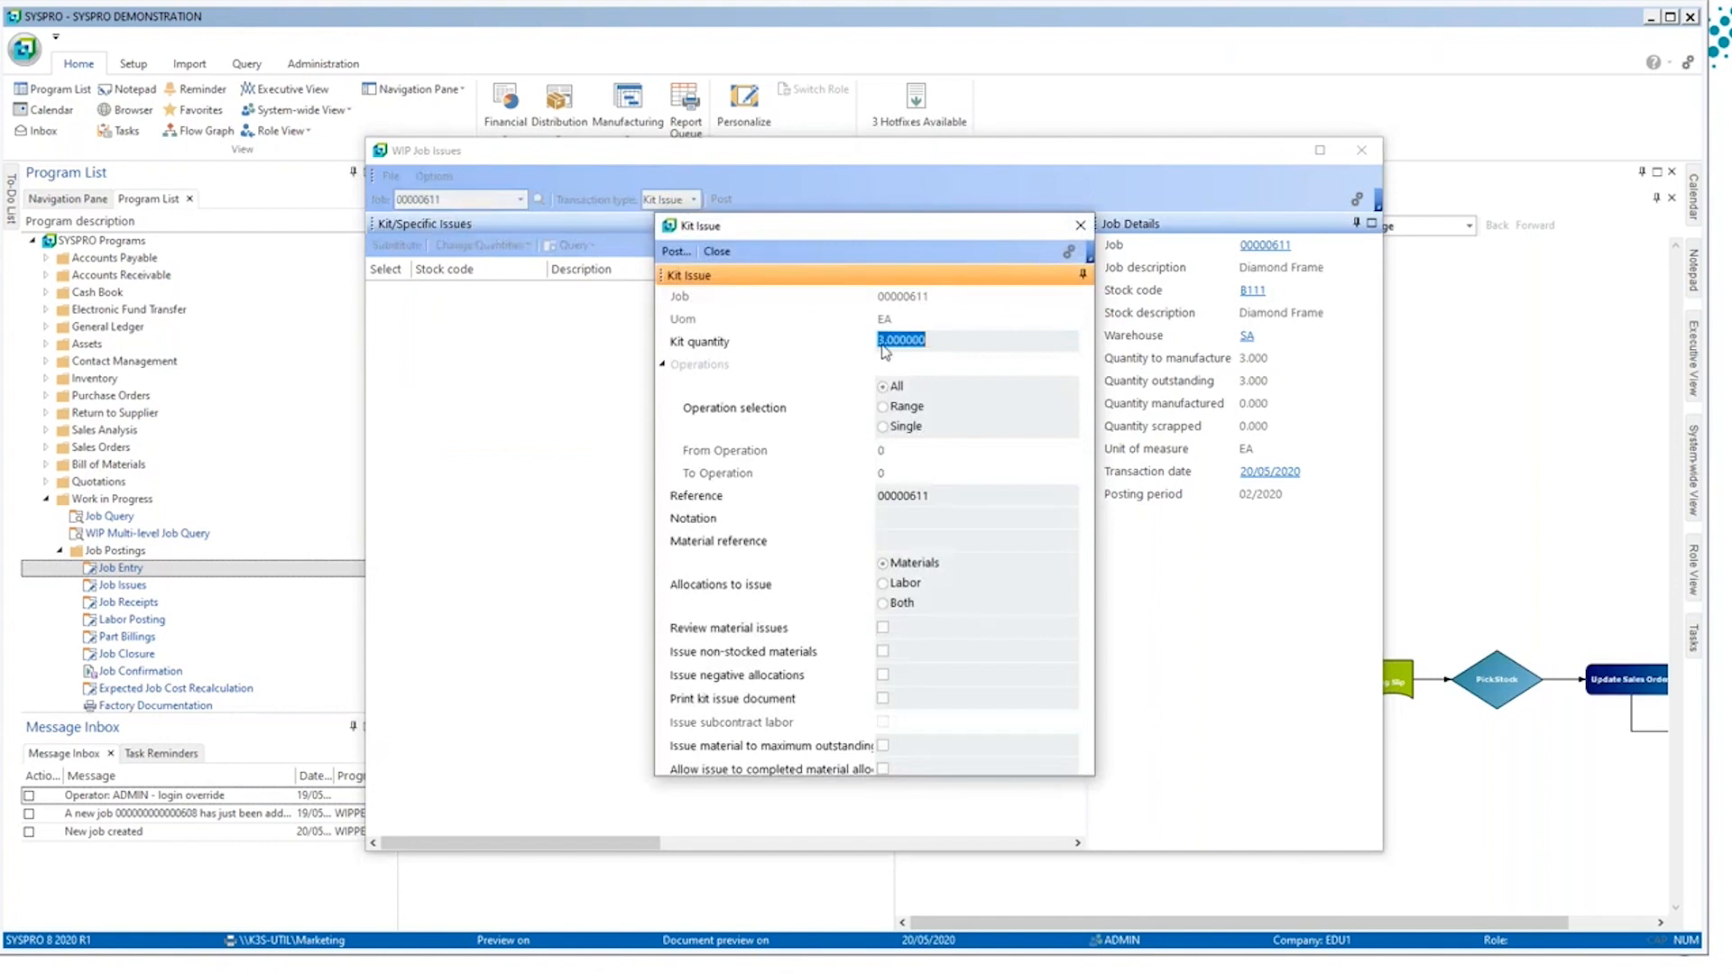
# Step: Set the kit issue to allocate both materials and labor, and post the transactions
pyautogui.click(901, 604)
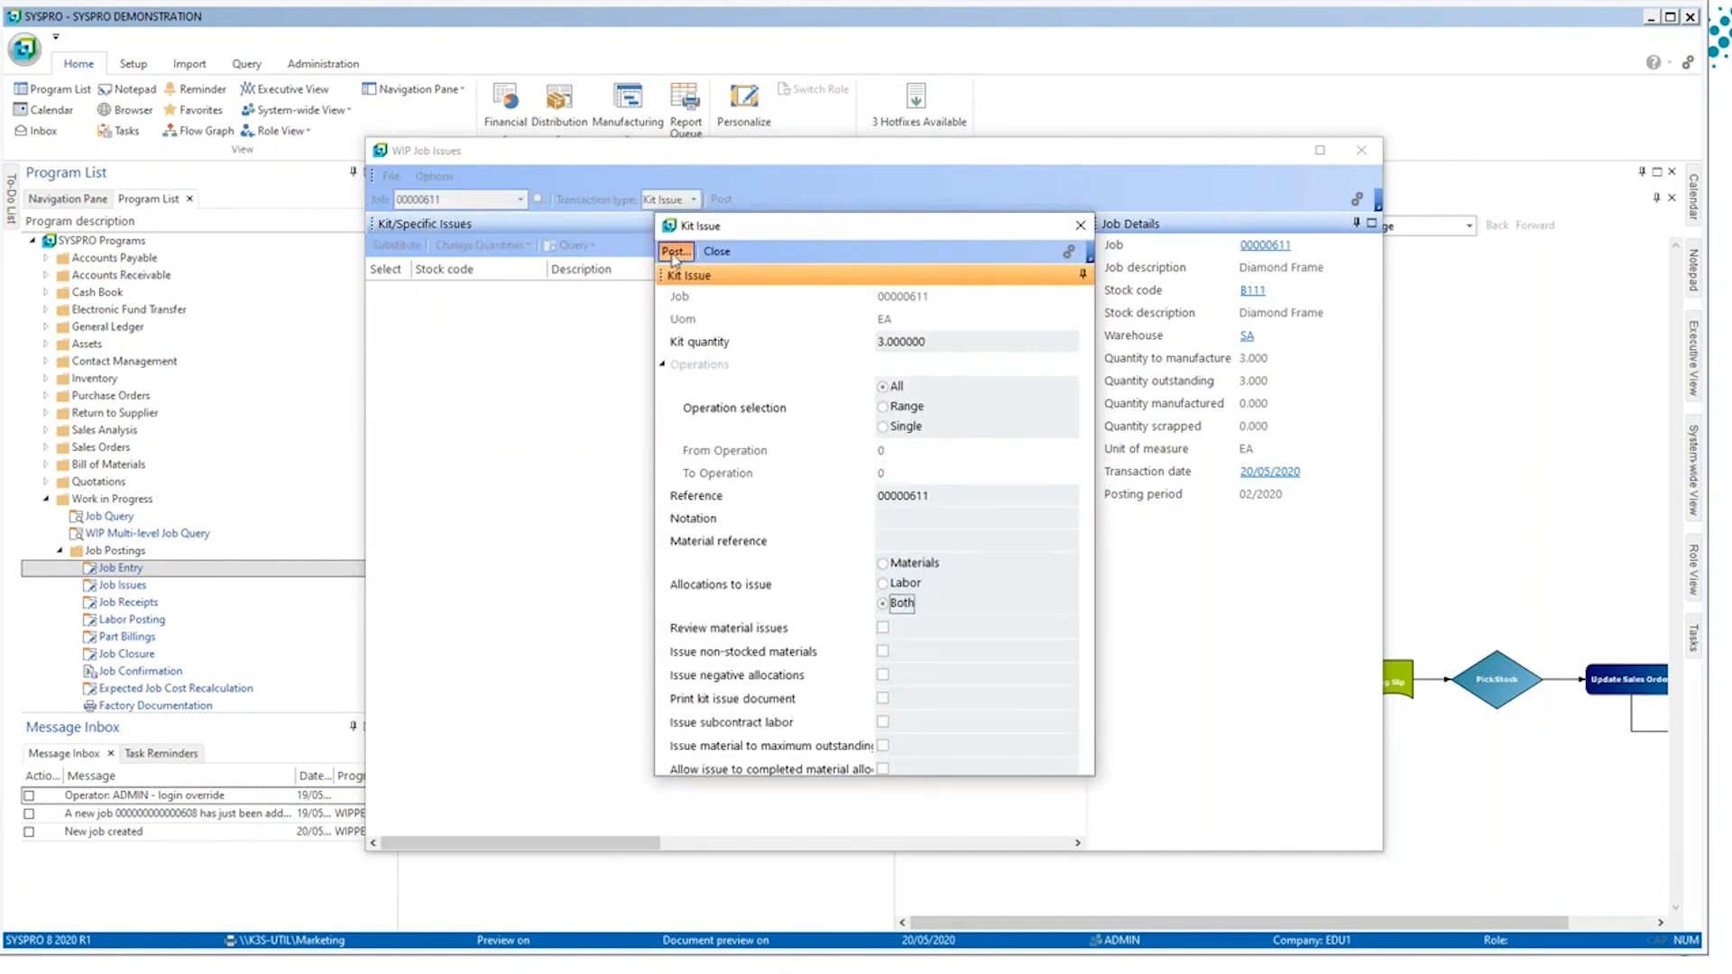
pyautogui.click(676, 251)
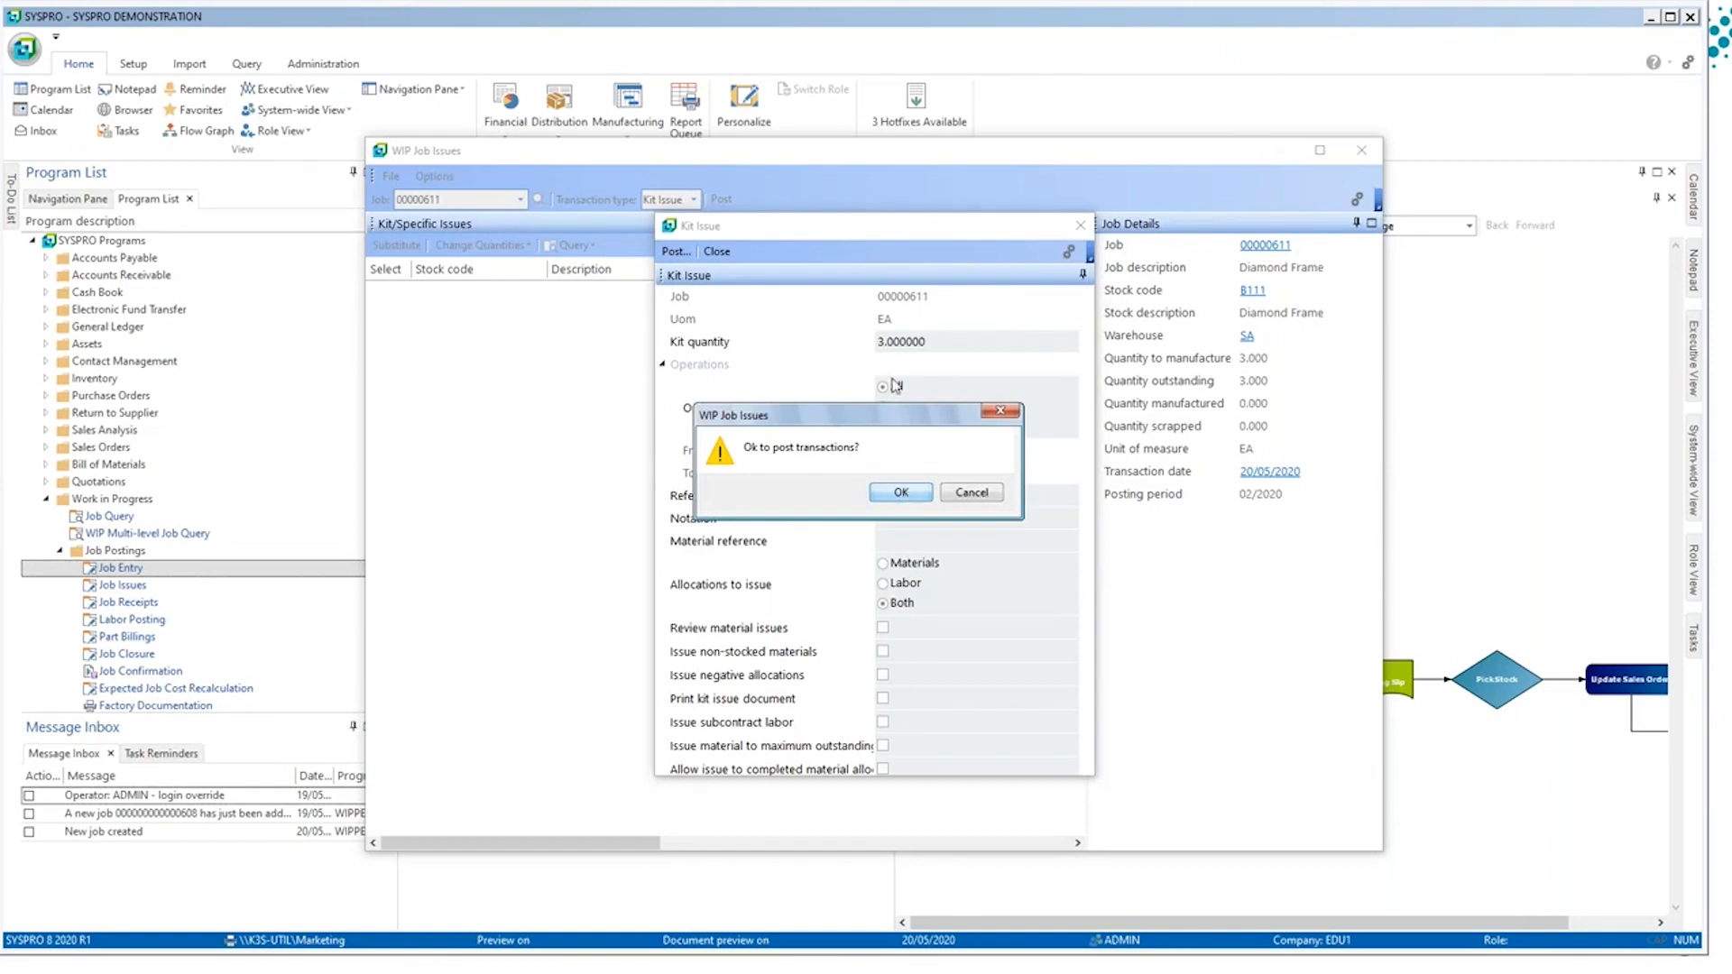
pyautogui.click(902, 493)
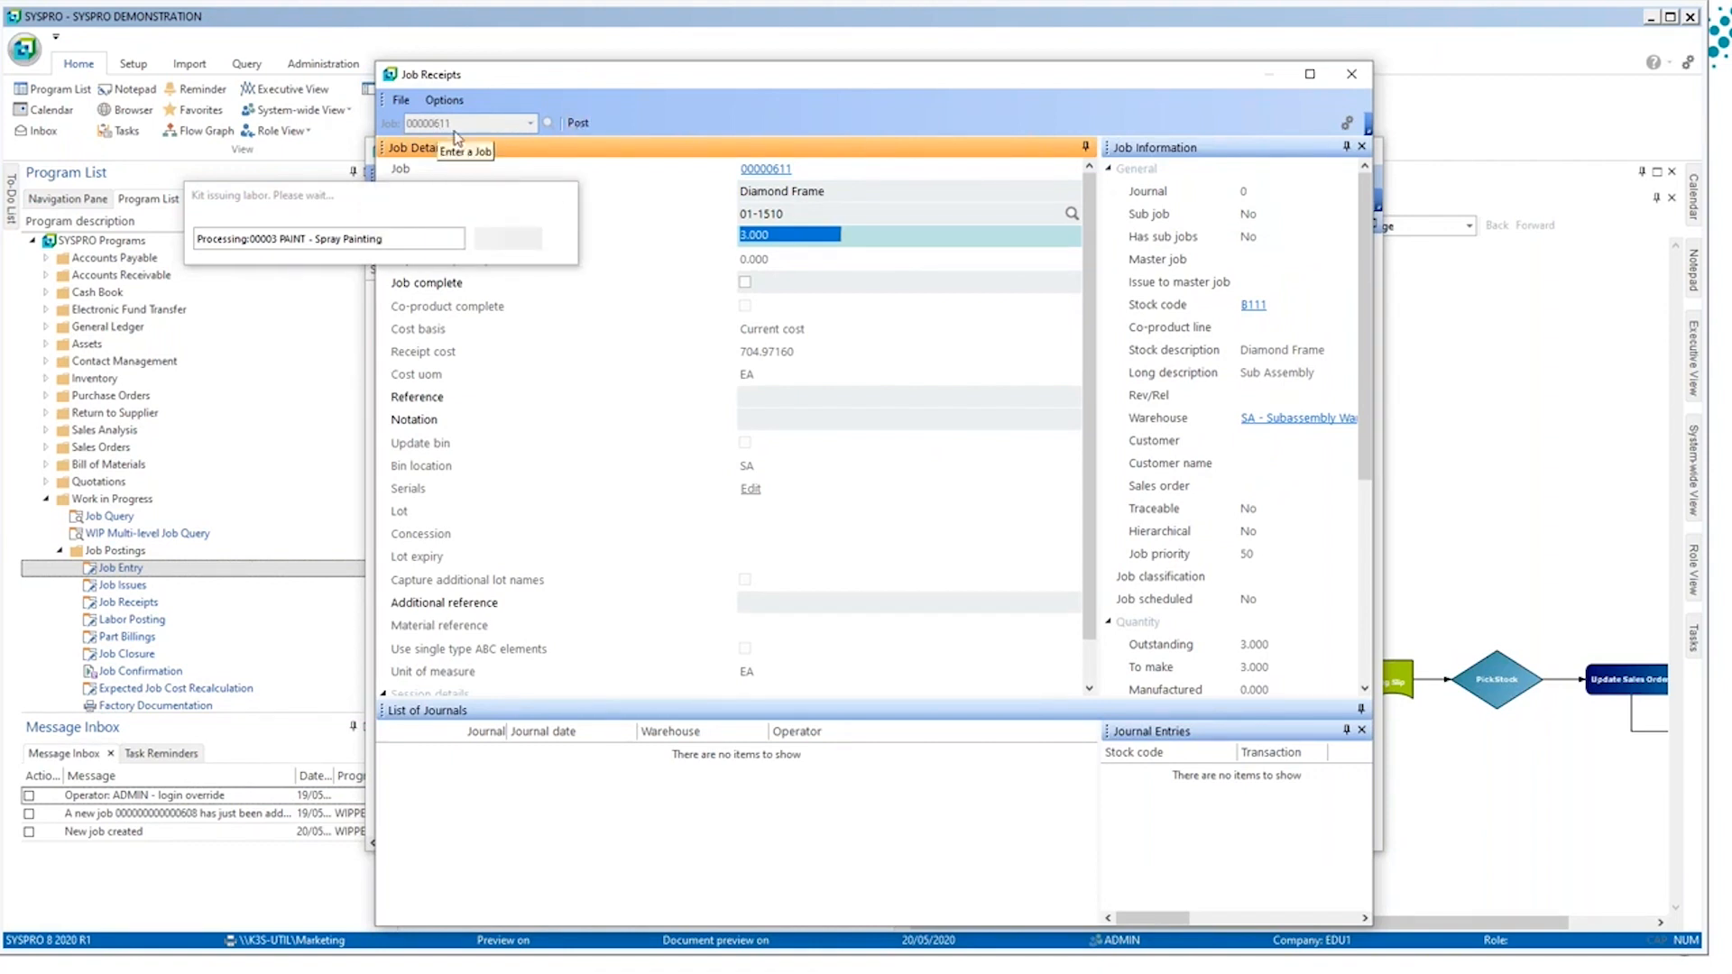
# Step: Mark the job complete in Job Receipts, and close the Job Receipts and WIP Job Issues windows
pyautogui.moveTo(769, 87); pyautogui.dragTo(978, 71)
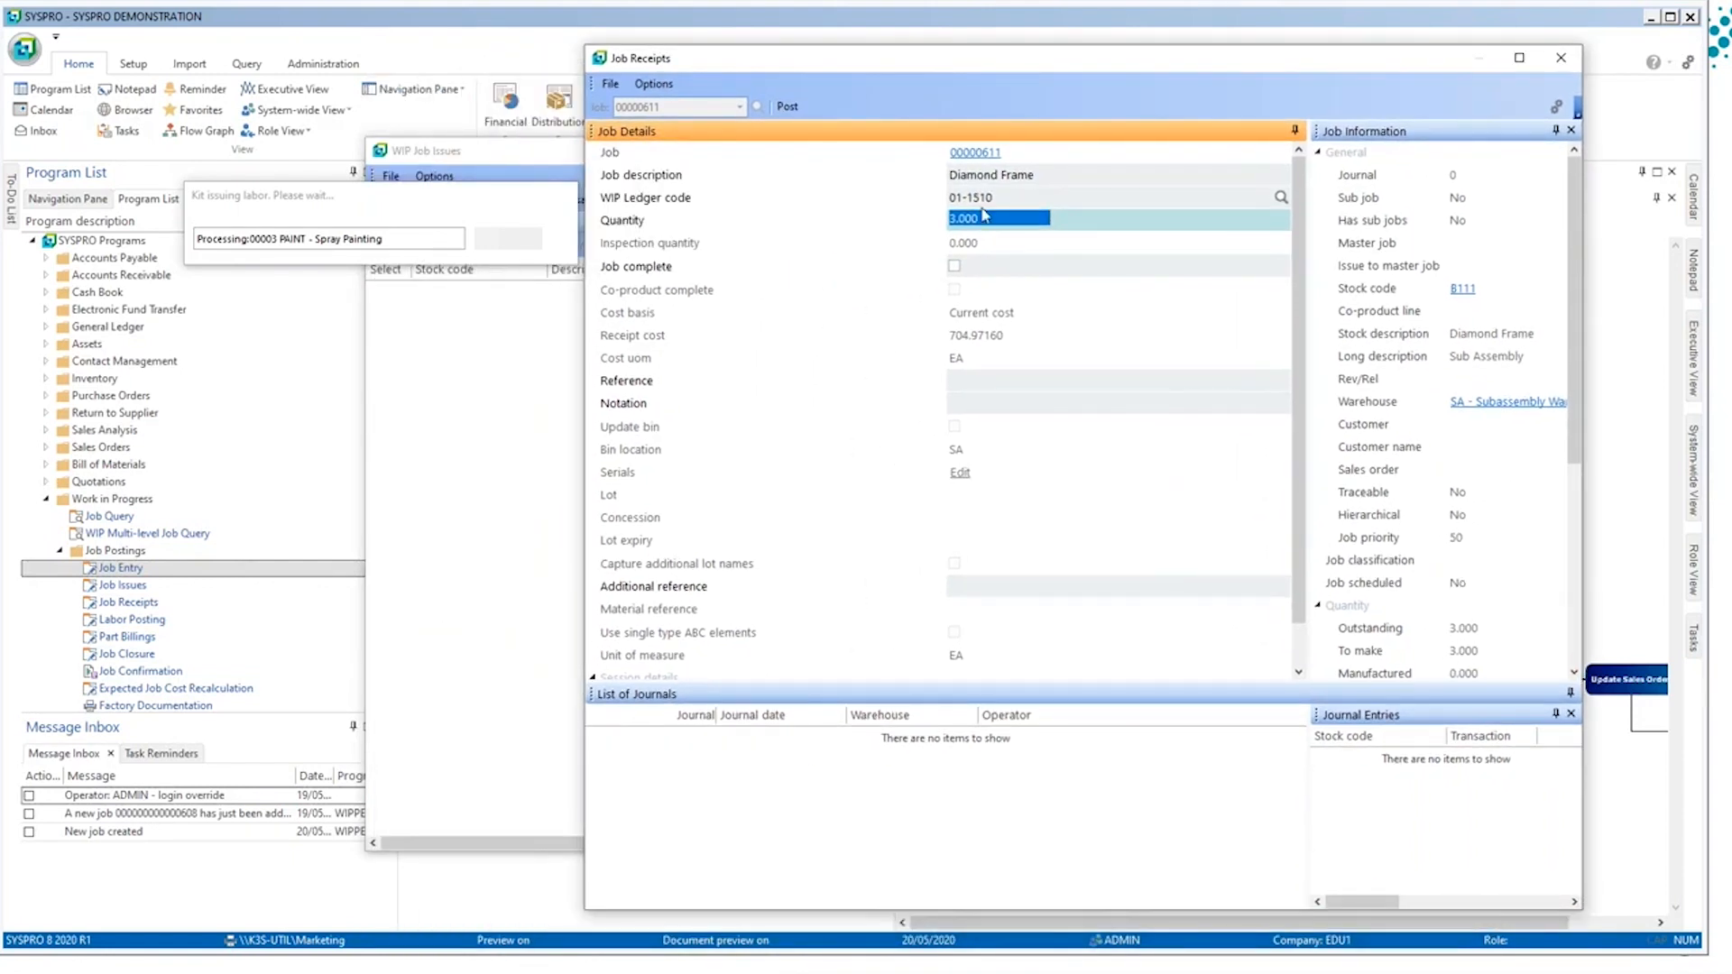
pyautogui.click(959, 268)
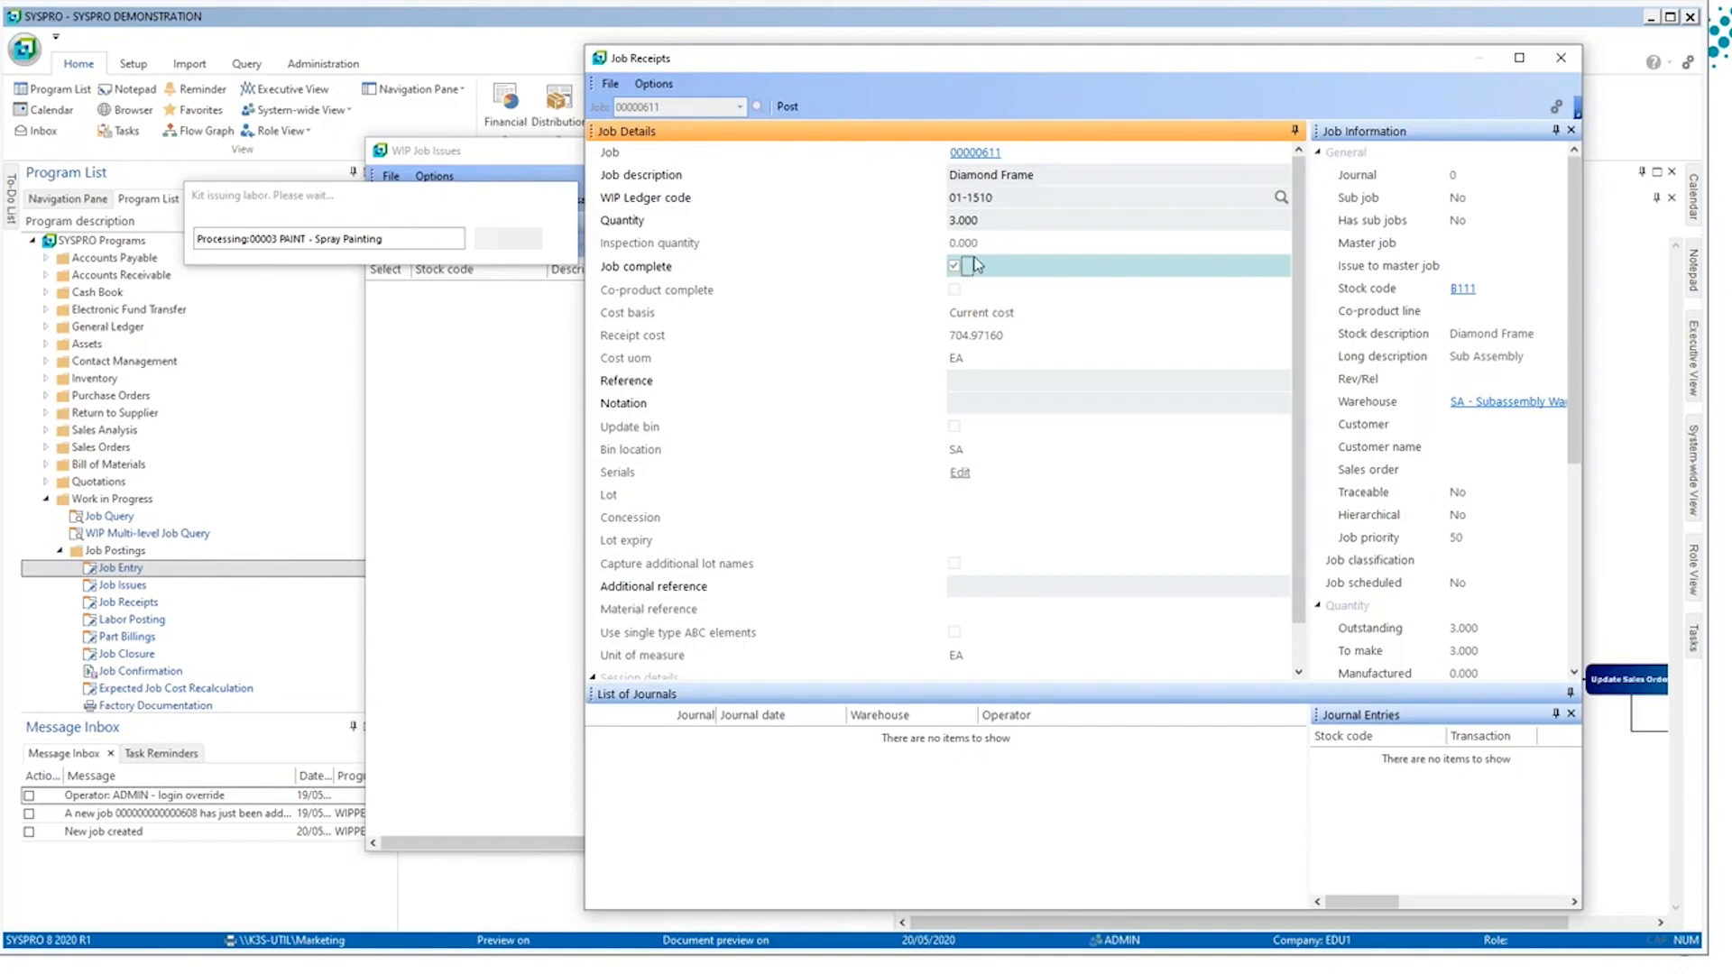
pyautogui.click(1554, 61)
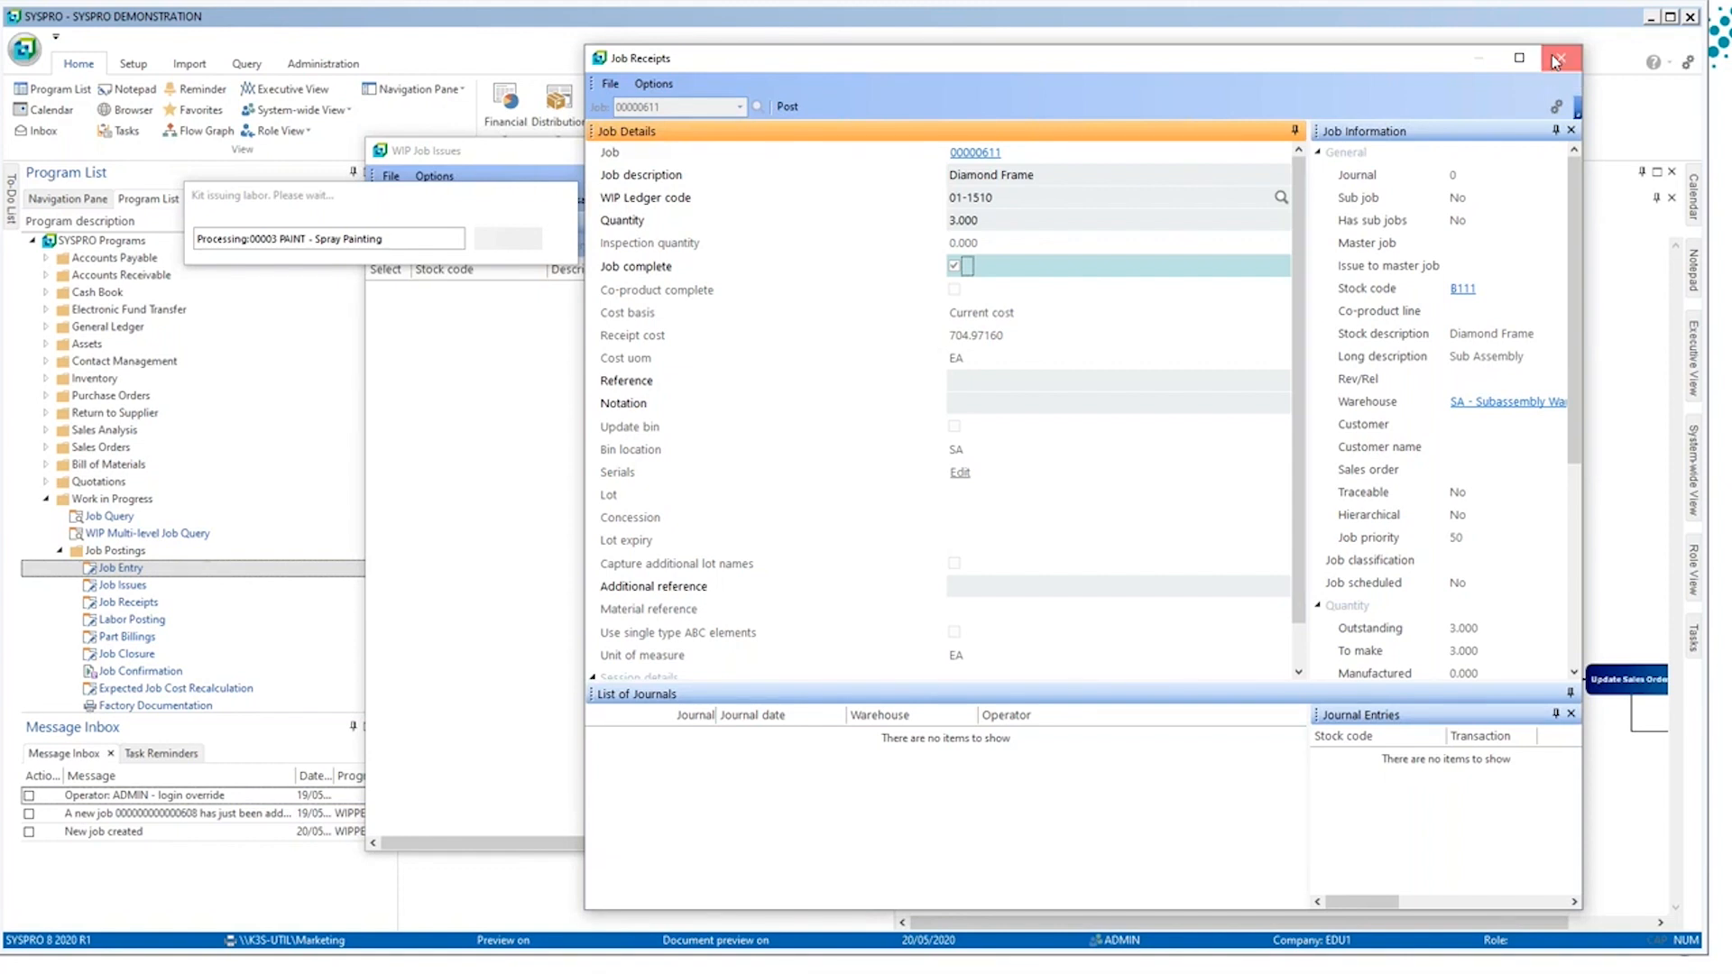
pyautogui.click(900, 496)
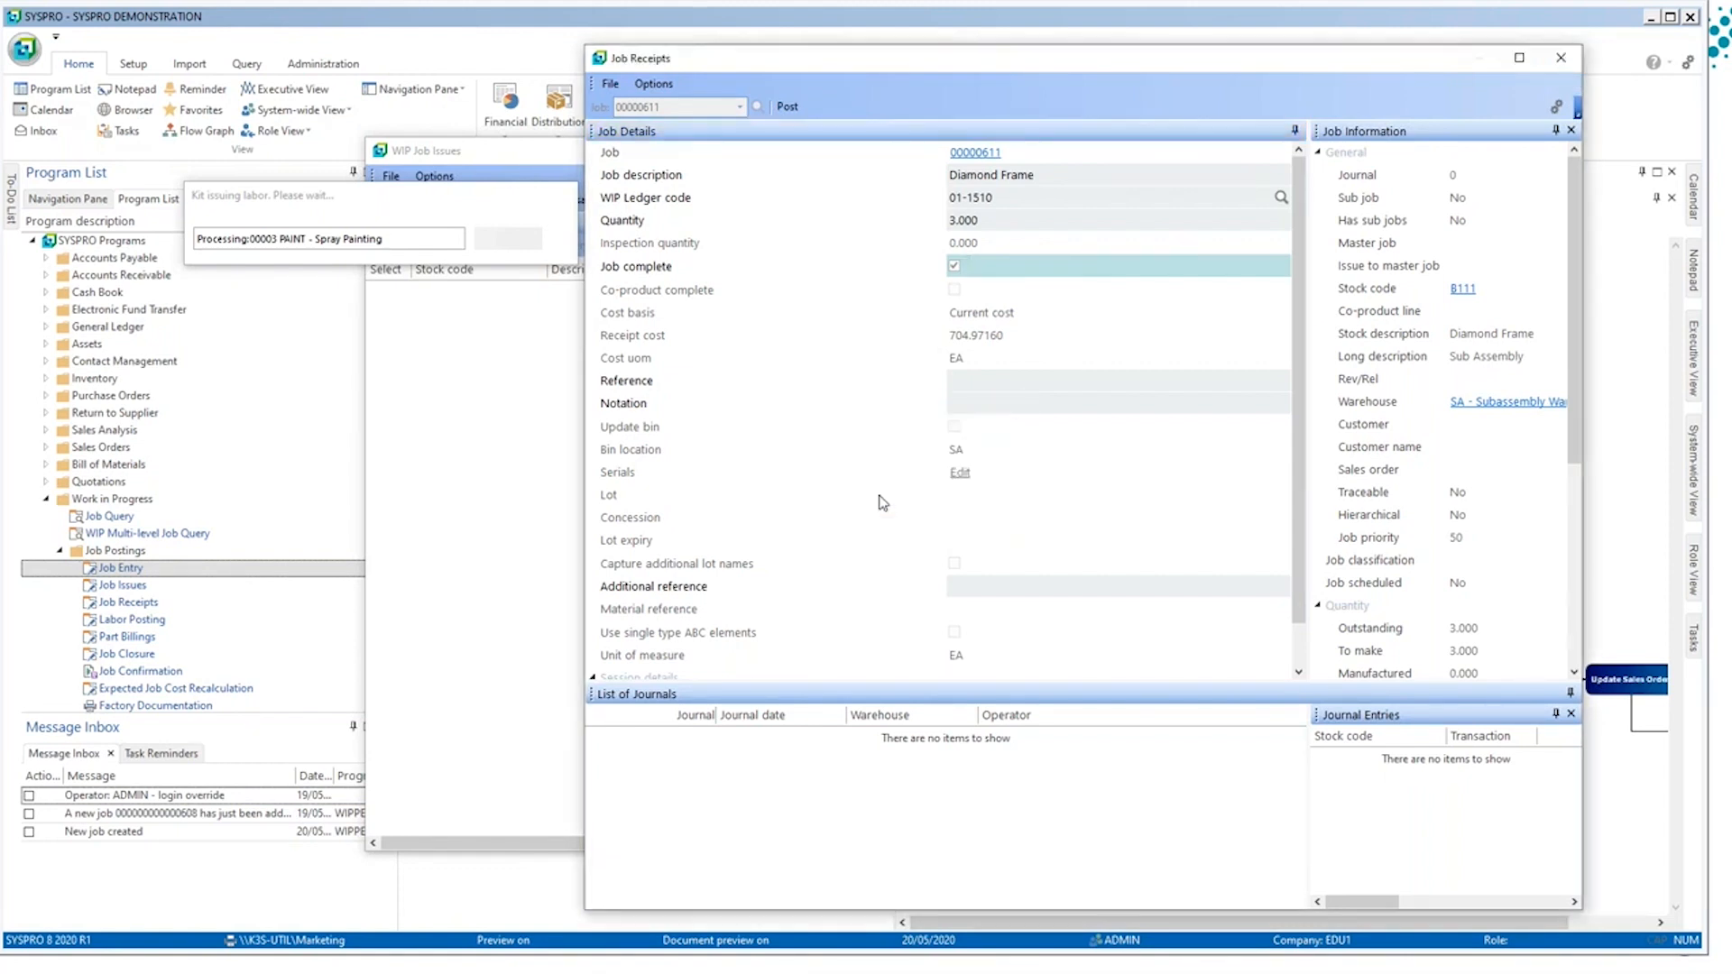
pyautogui.click(1349, 161)
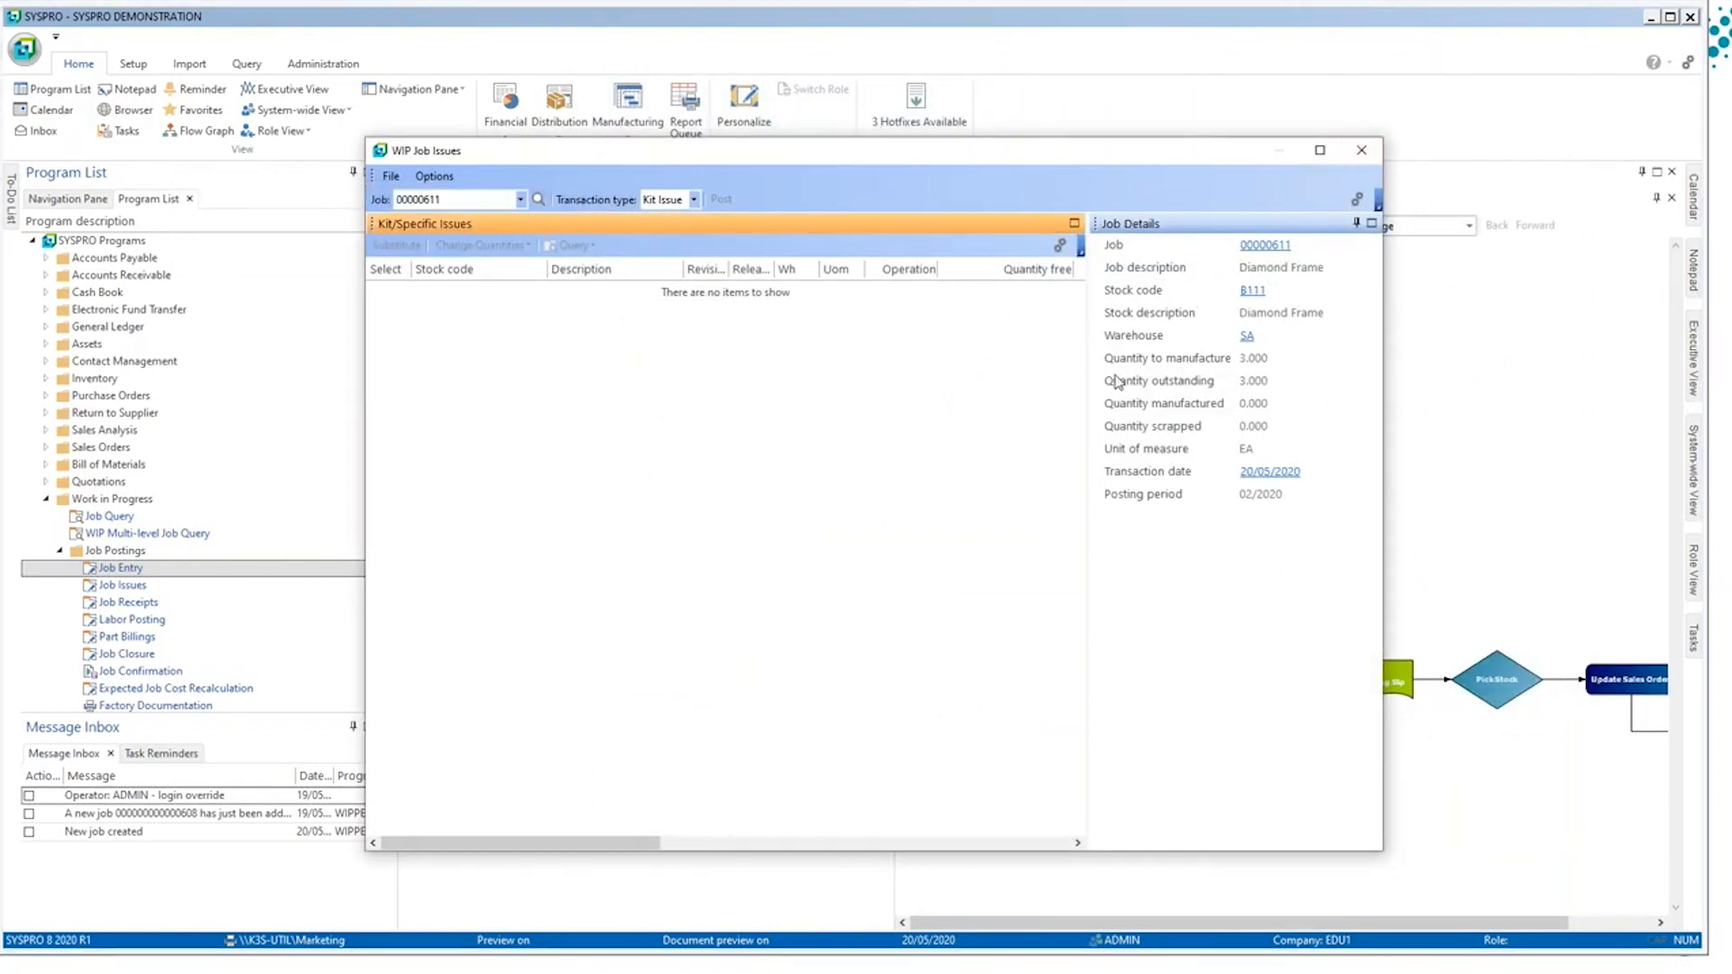
pyautogui.click(1357, 151)
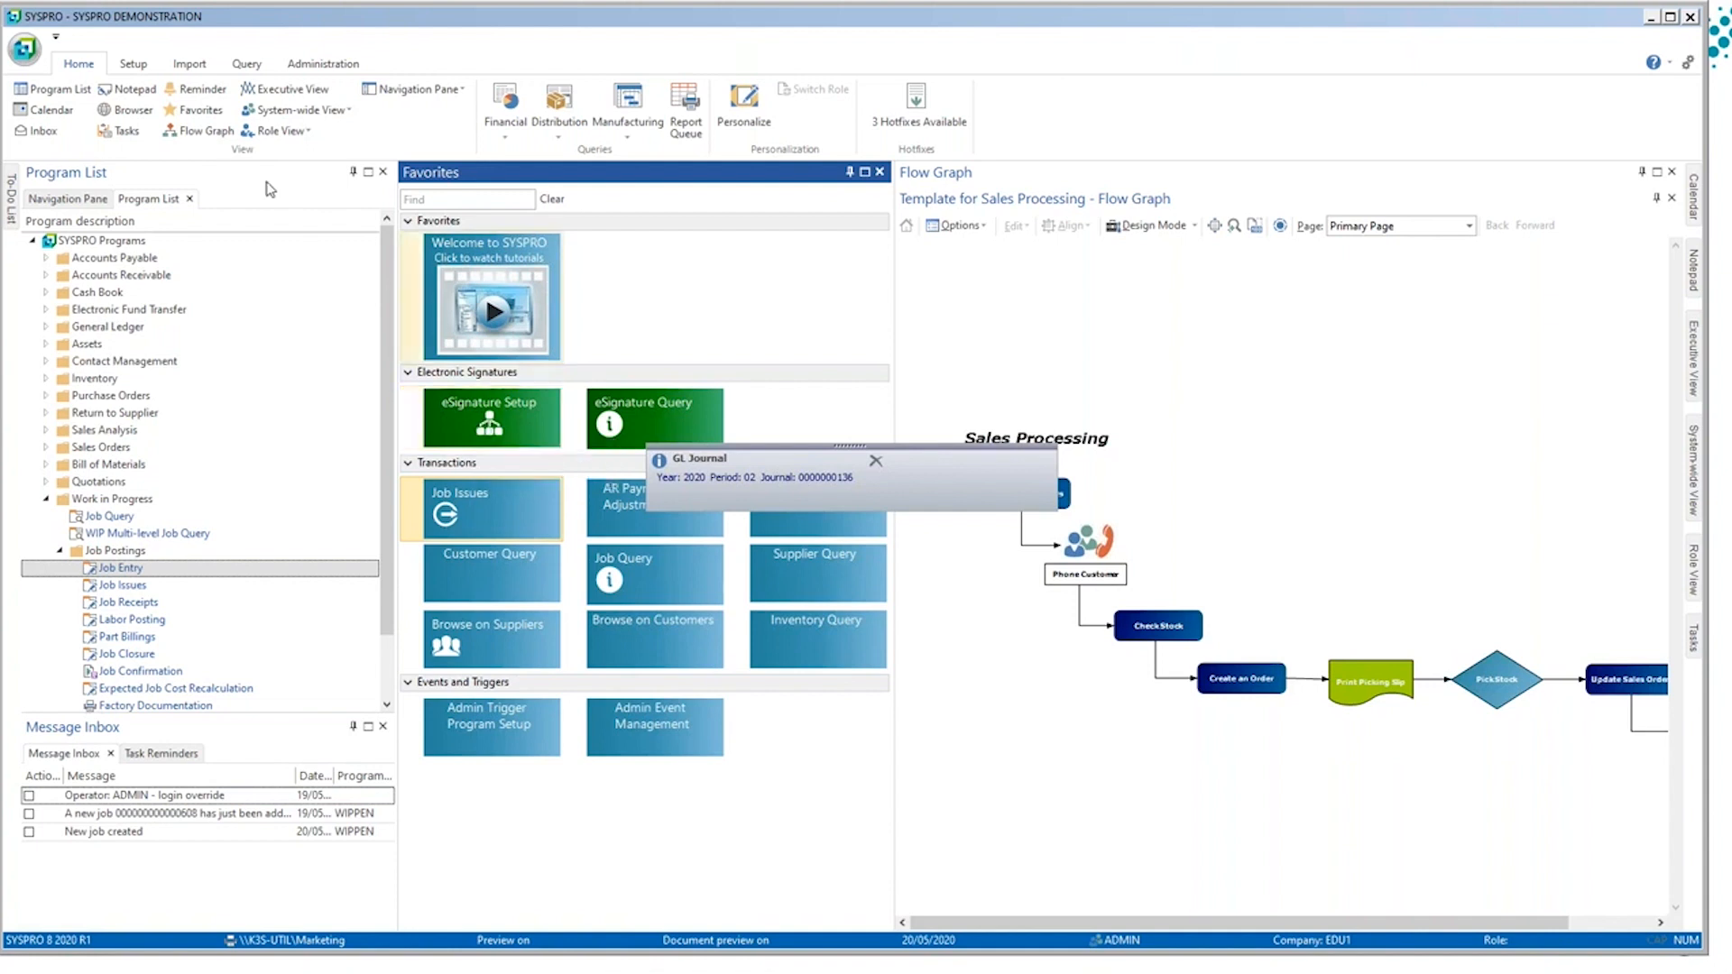
# Step: Open Electronic Signatures Setup and review its Global Configuration settings without changing them
pyautogui.click(132, 64)
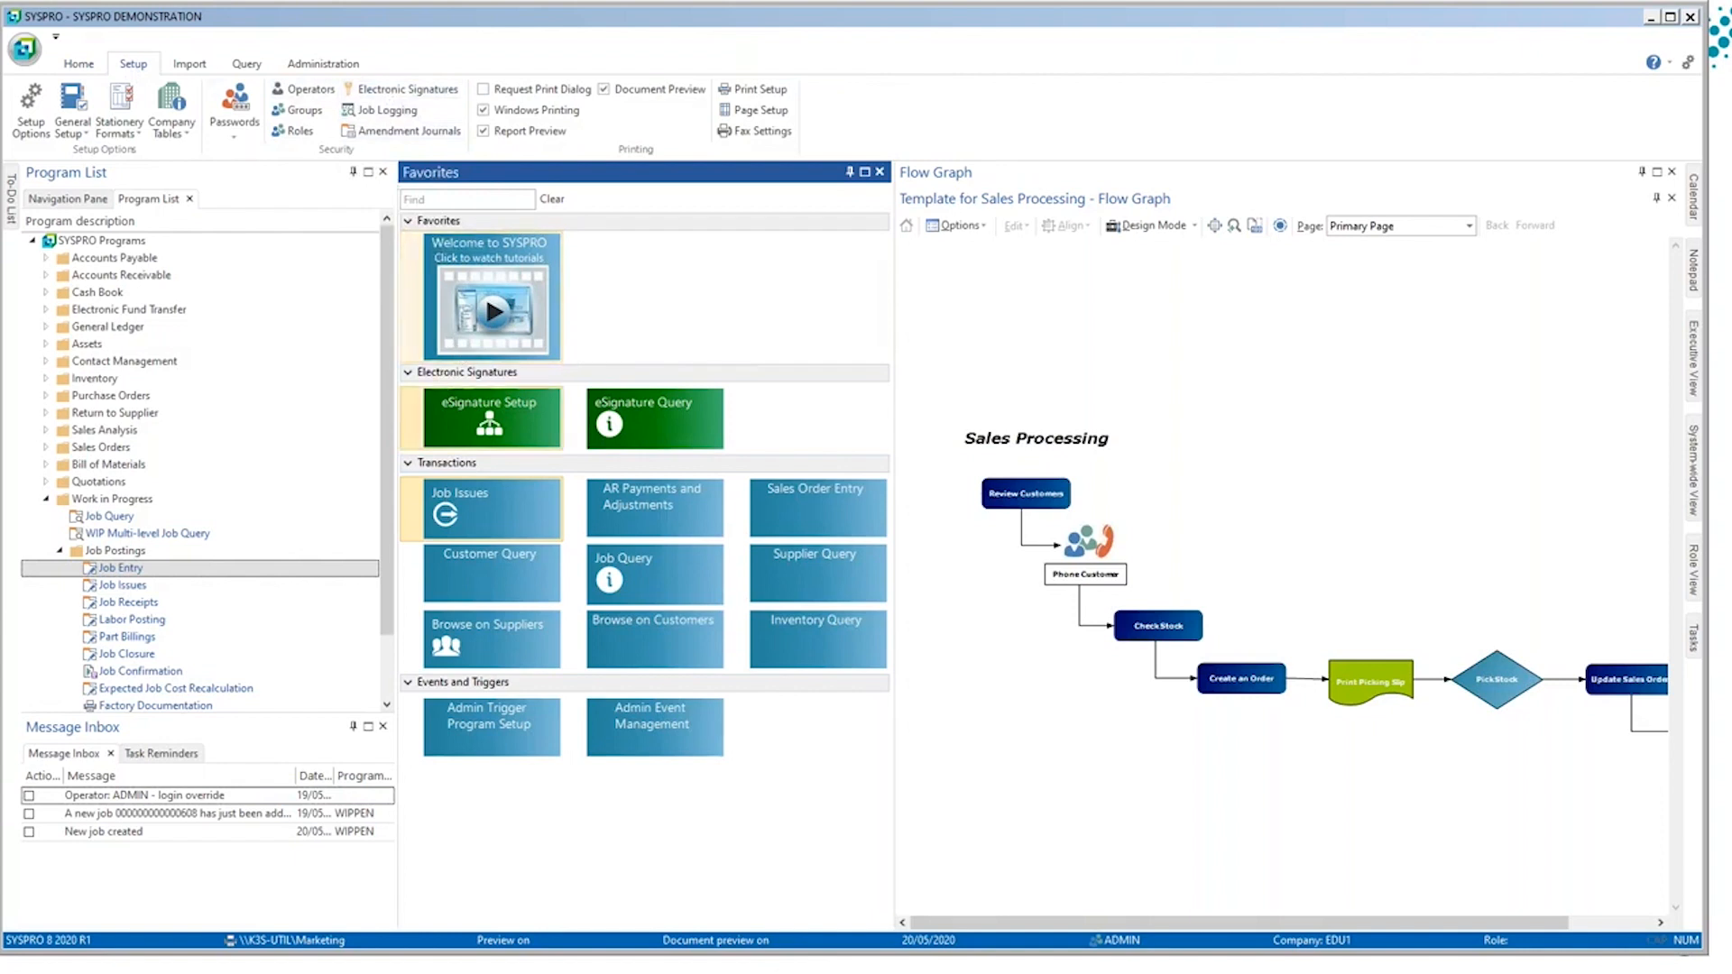
pyautogui.click(445, 400)
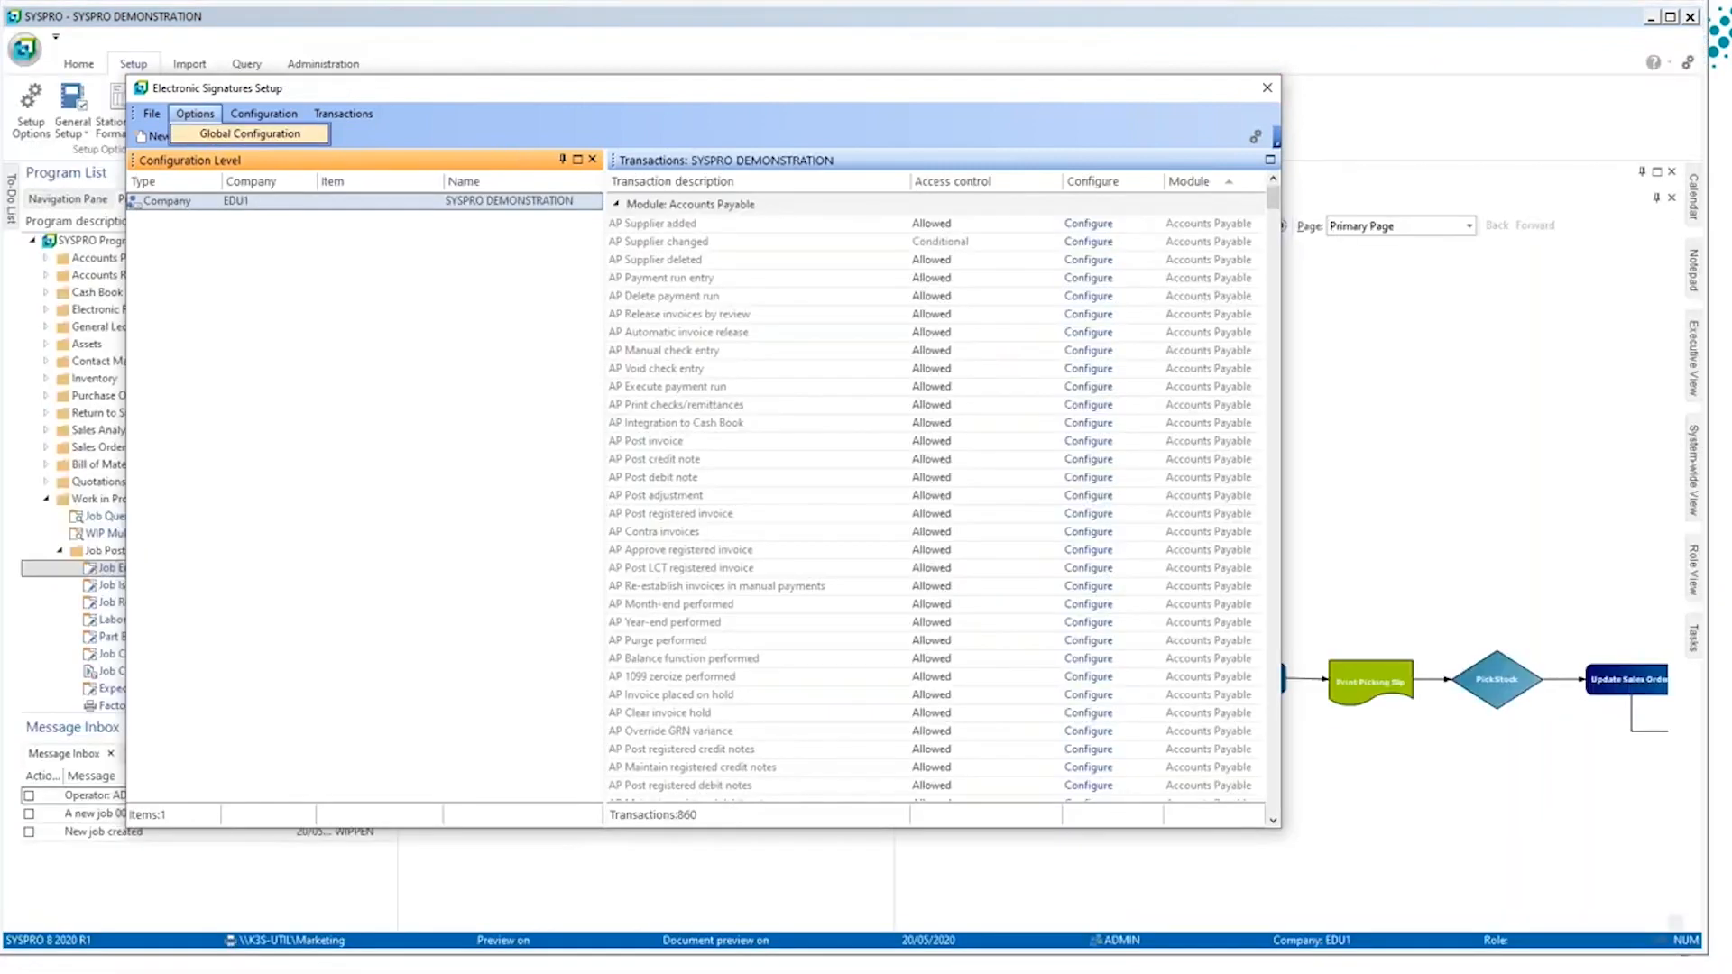
pyautogui.click(250, 133)
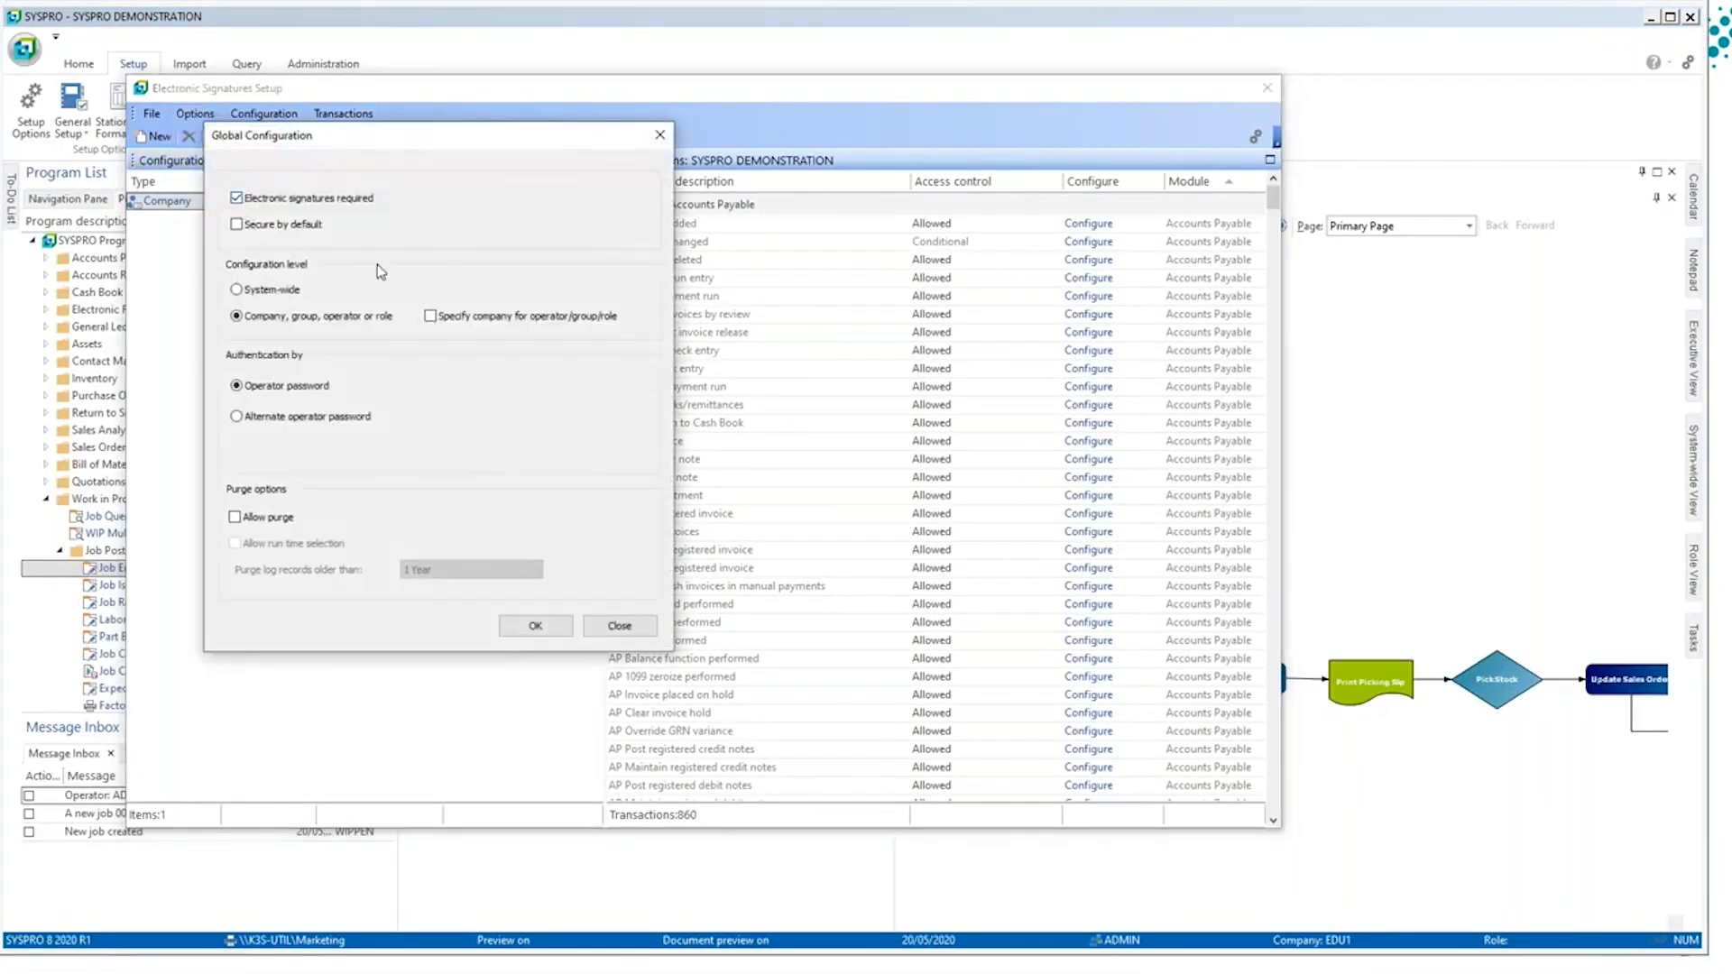
pyautogui.click(603, 626)
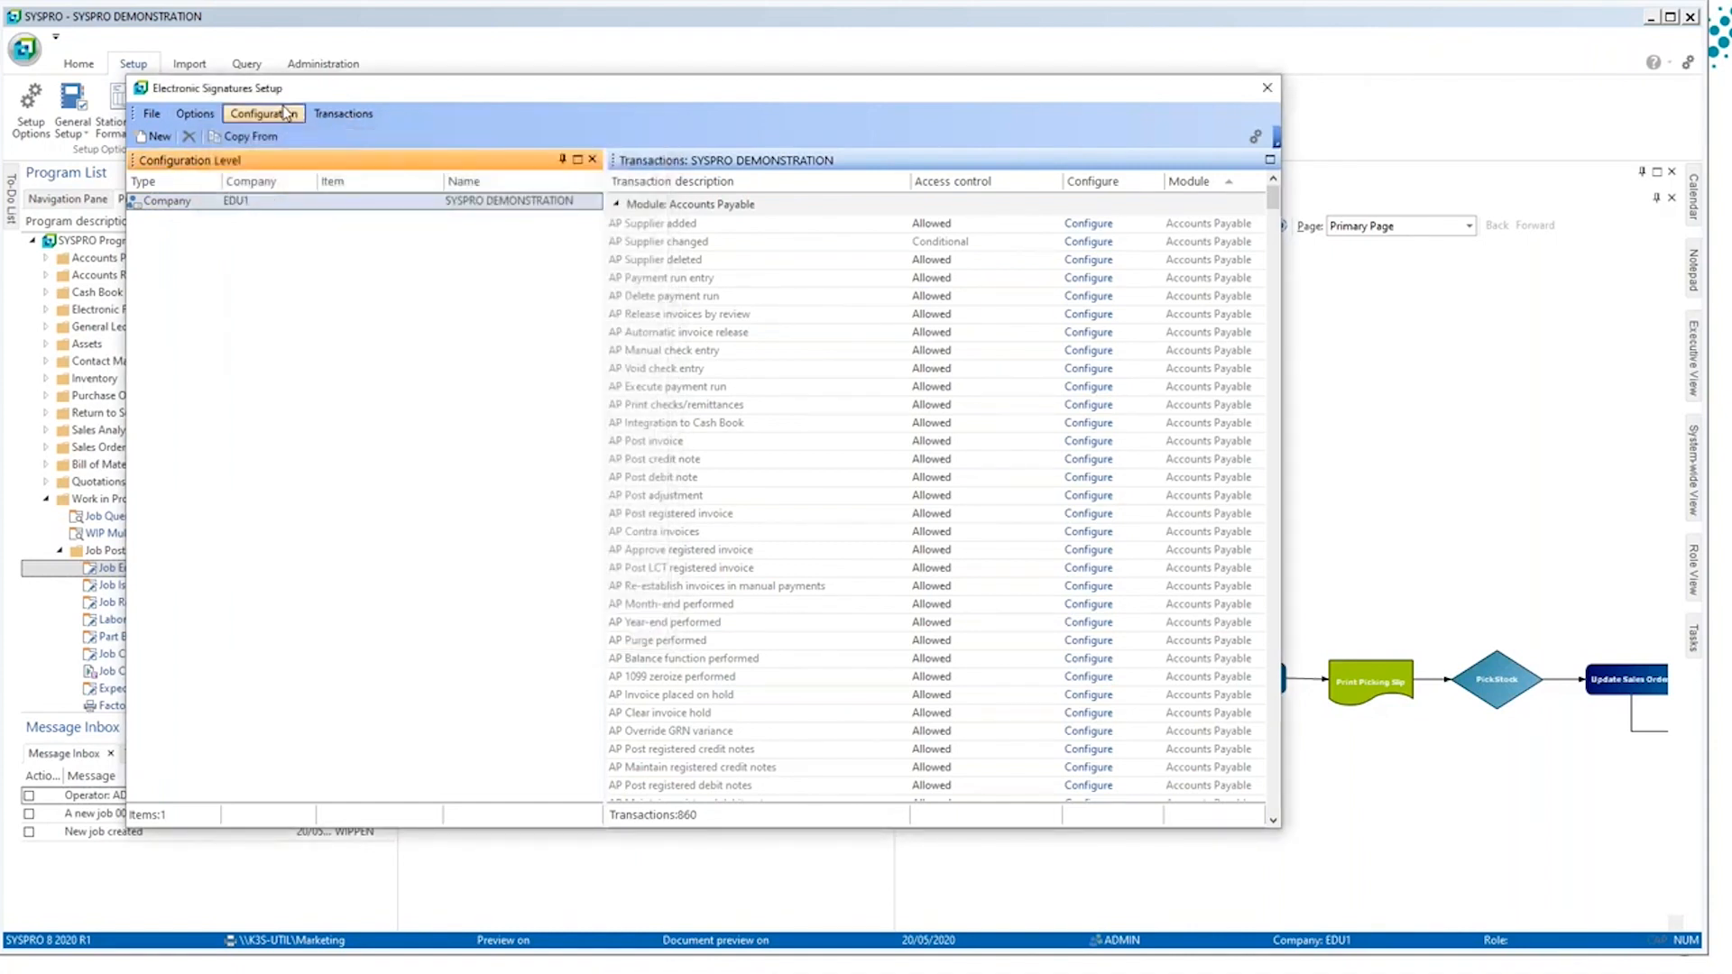
pyautogui.click(285, 113)
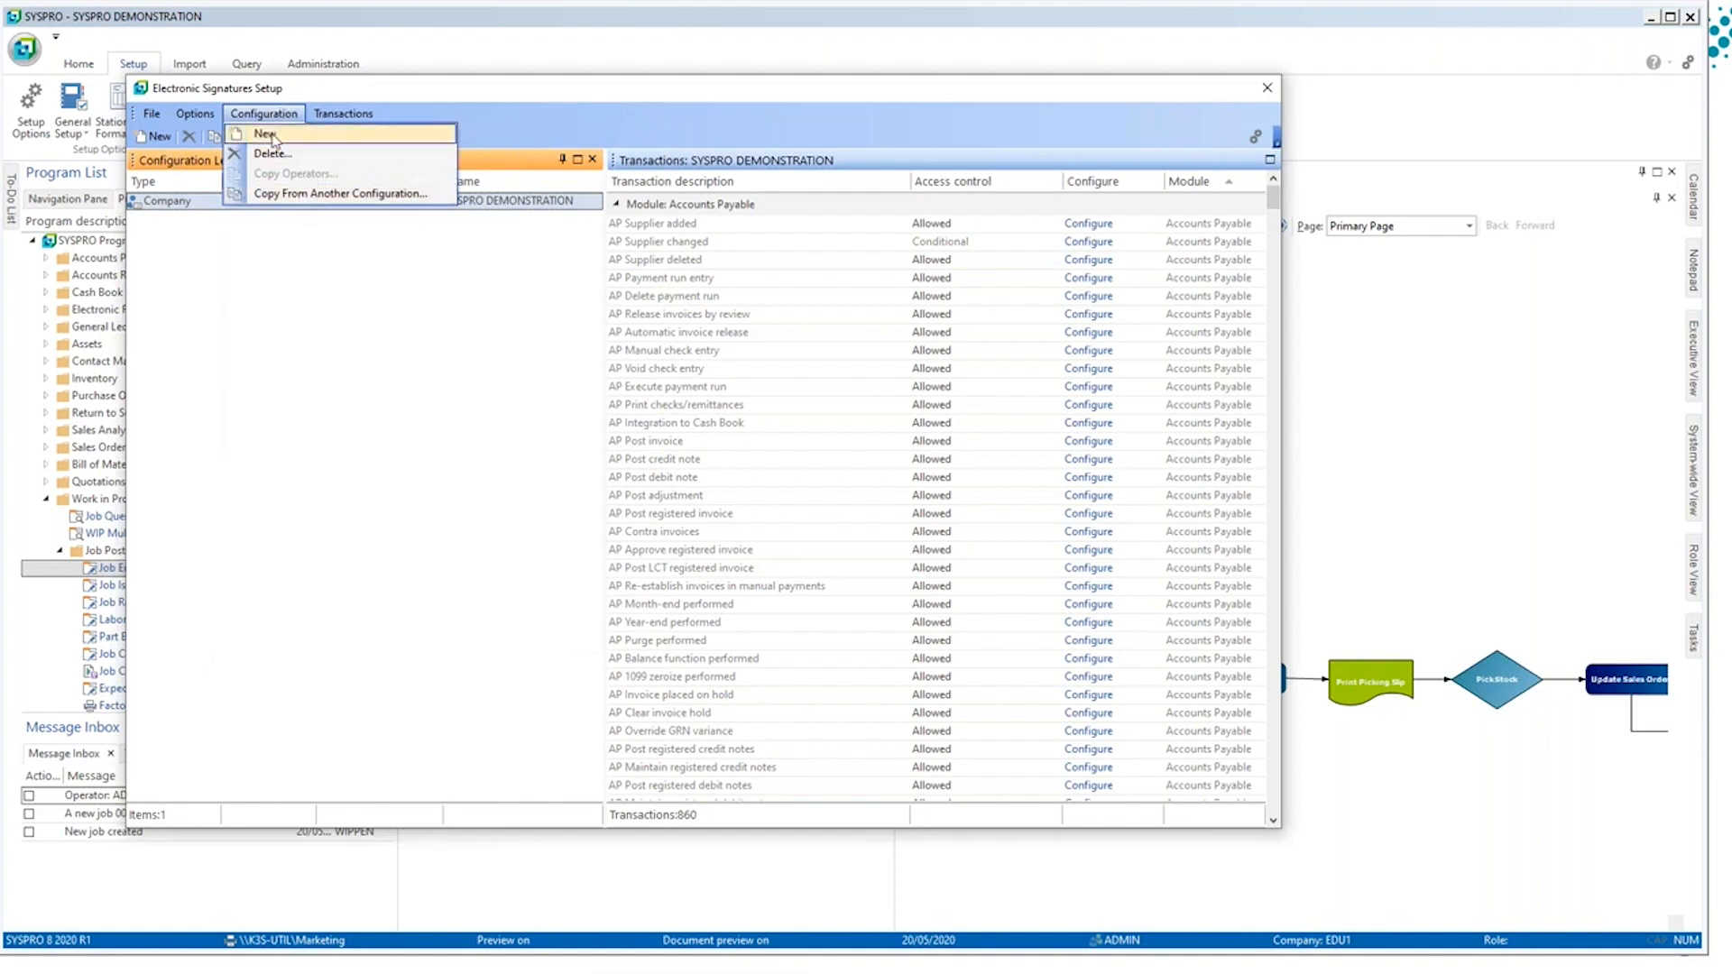
pyautogui.click(274, 137)
pyautogui.click(557, 304)
pyautogui.click(553, 305)
pyautogui.click(729, 449)
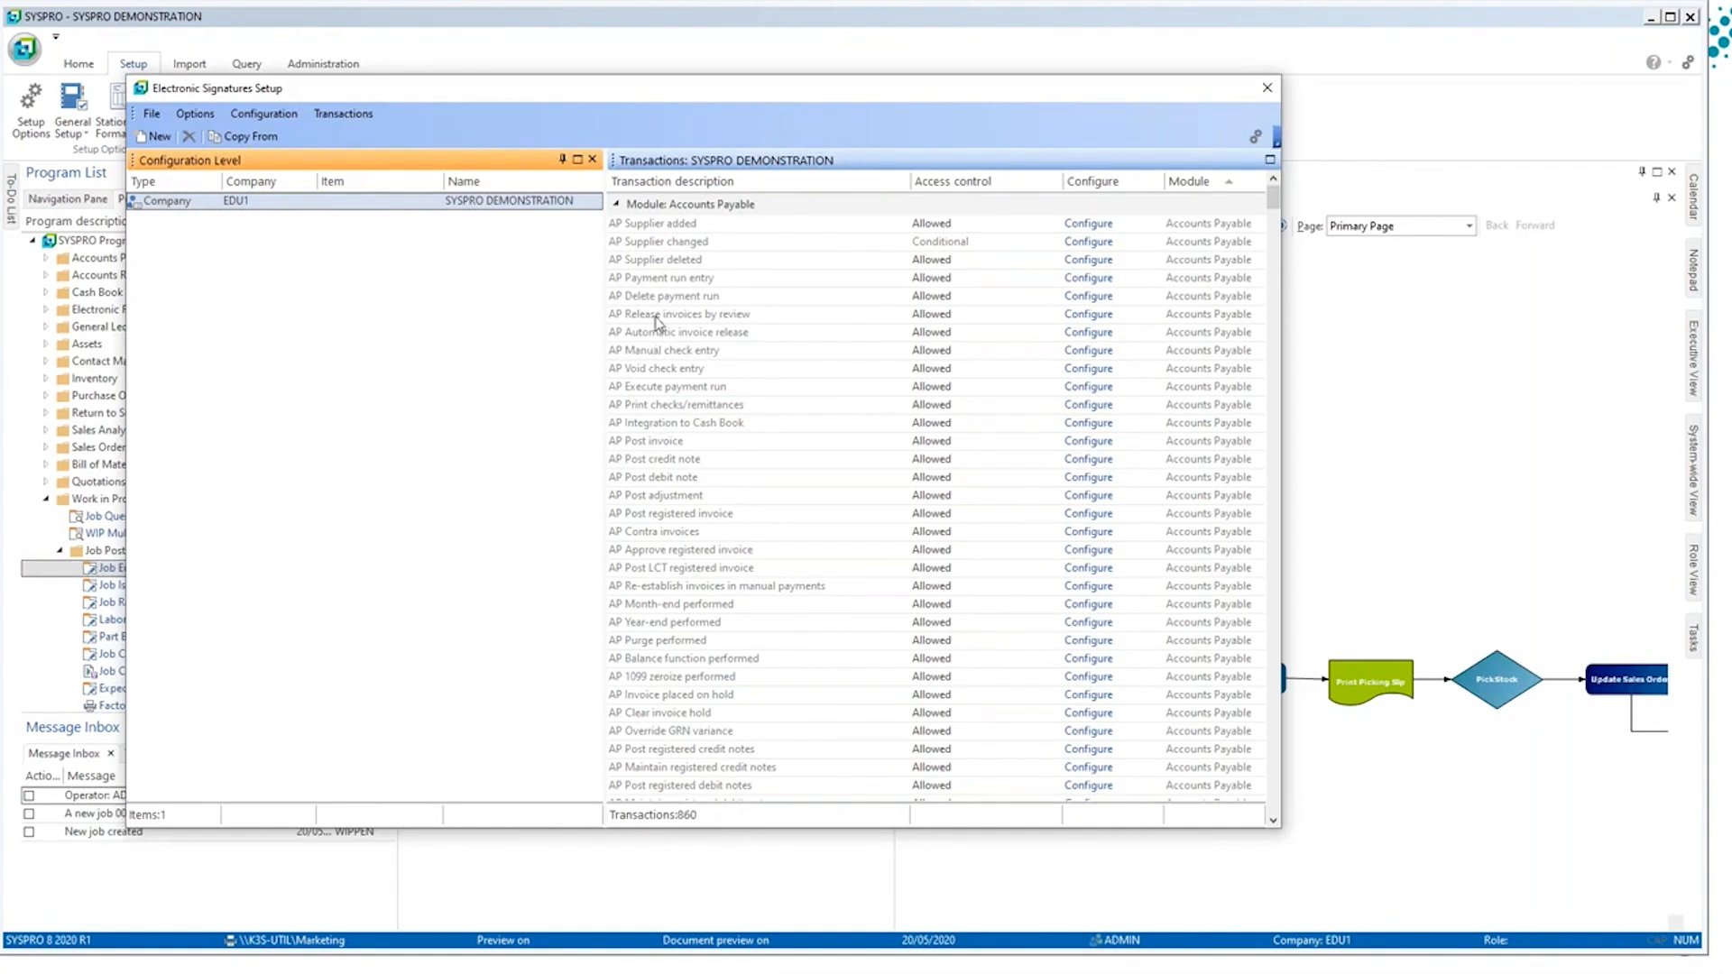
# Step: Collapse all module groups, expand only Work in Progress, and open the configuration of the WIP Kit issues transaction
pyautogui.rightClick(695, 206)
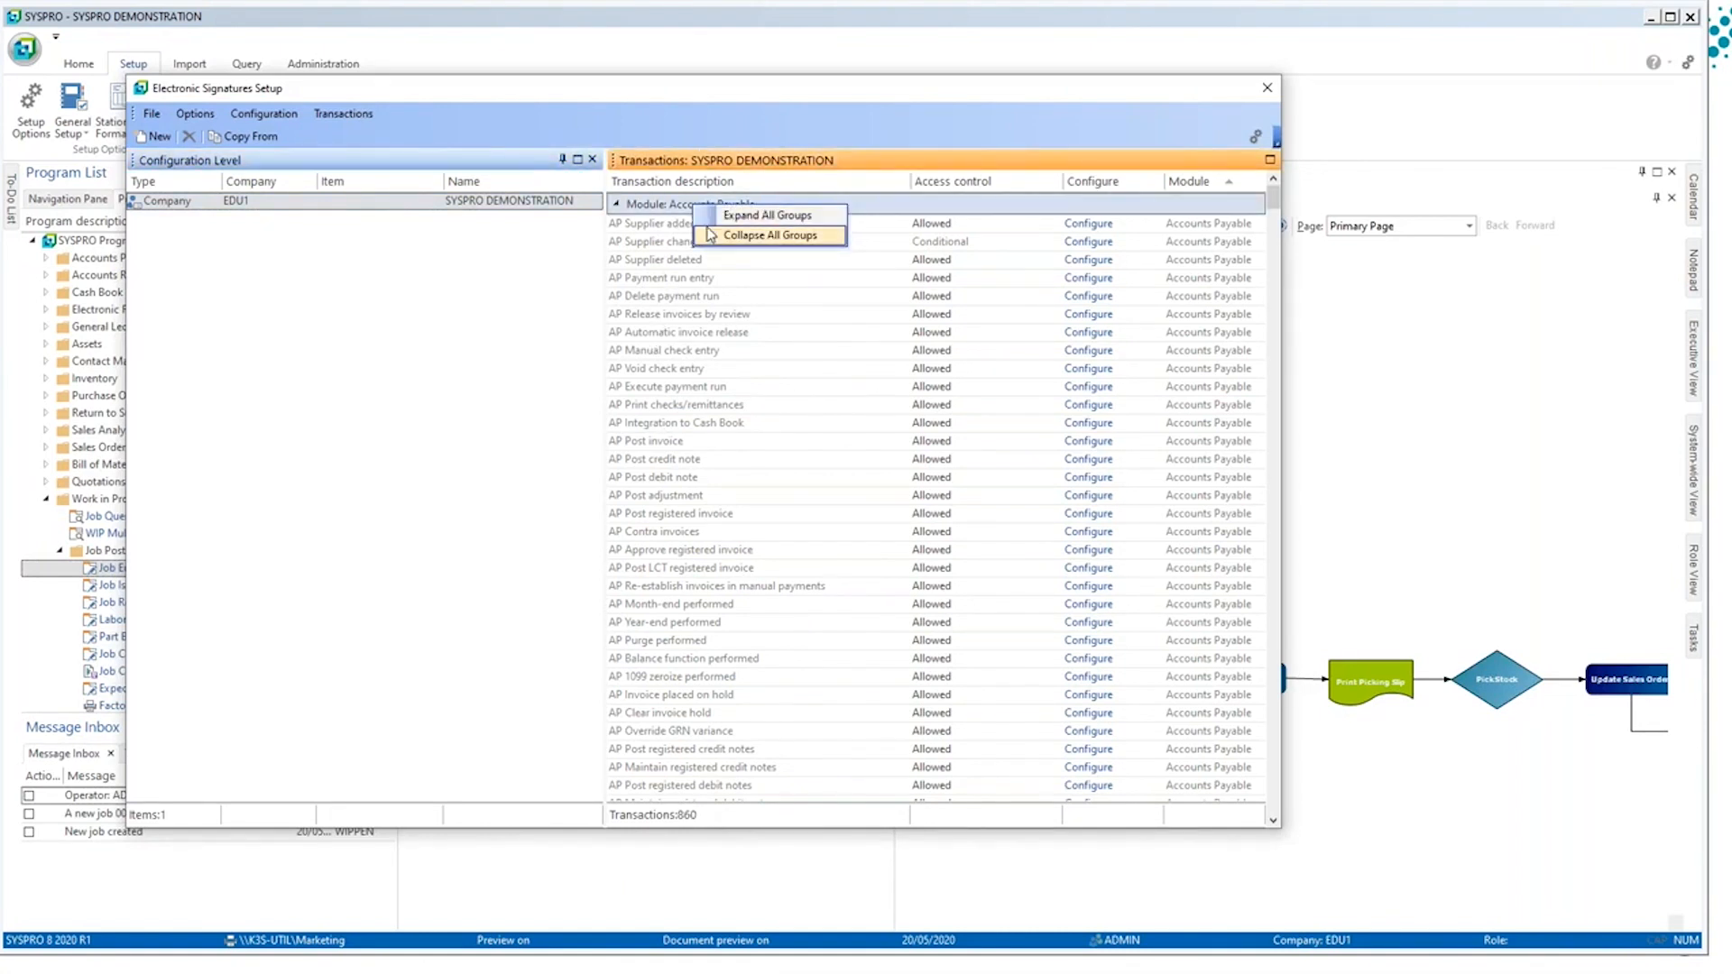
pyautogui.click(711, 235)
pyautogui.click(631, 684)
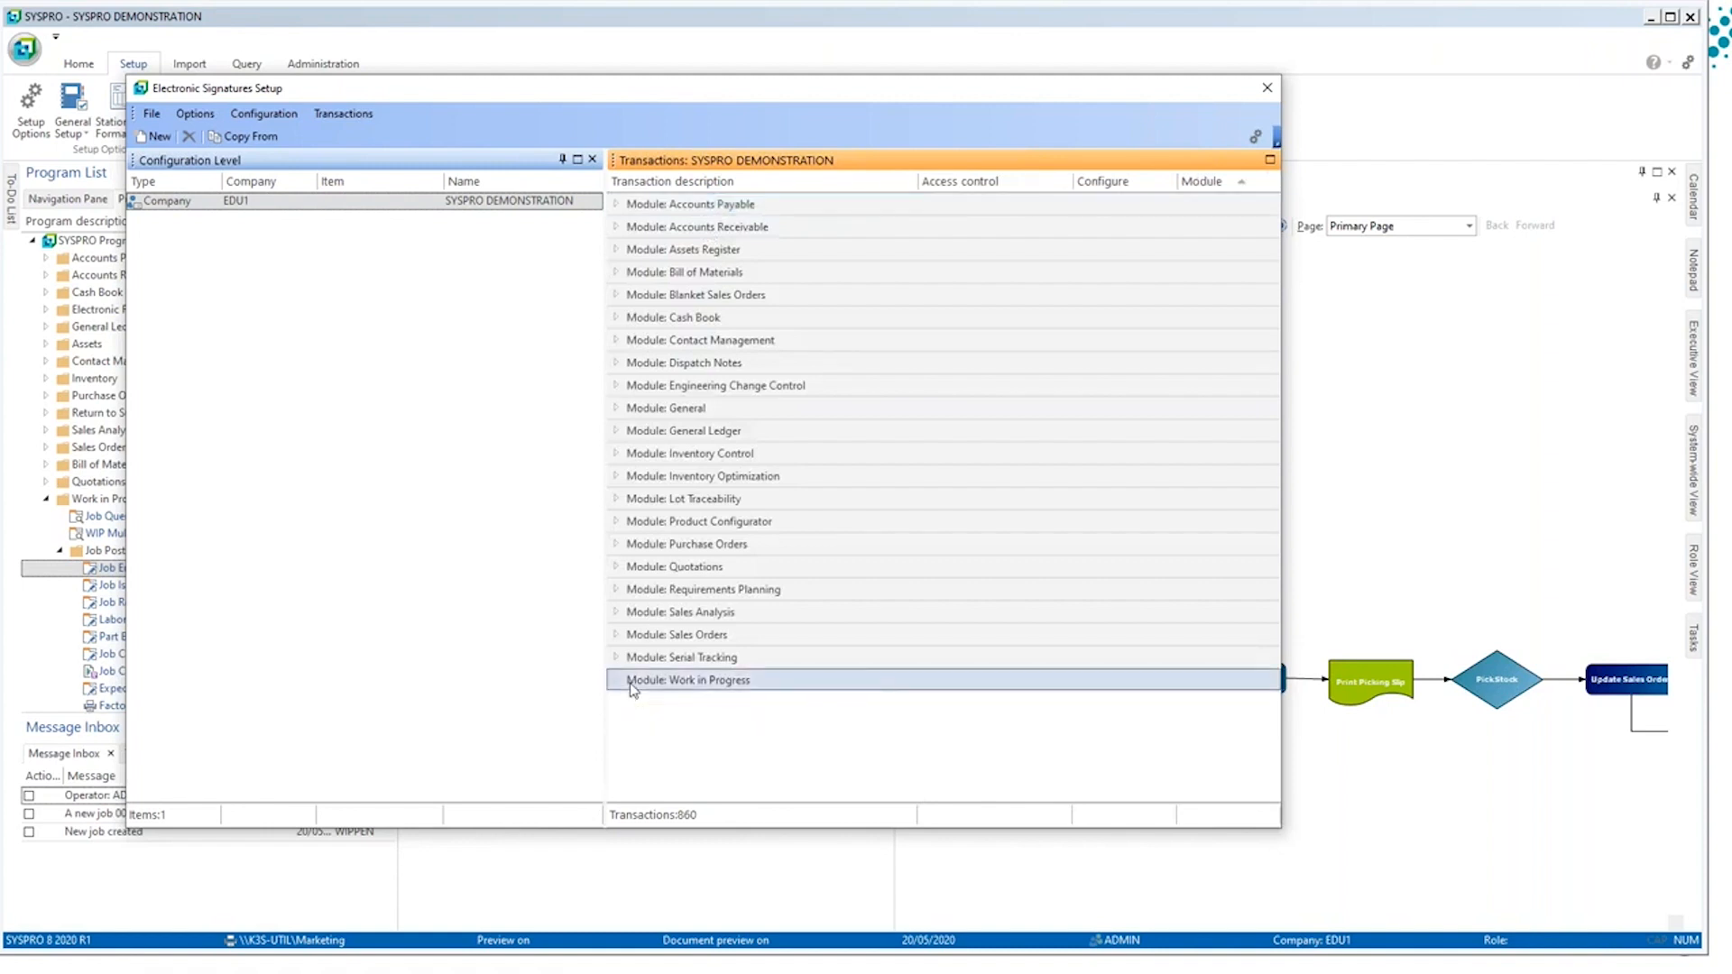
pyautogui.click(616, 680)
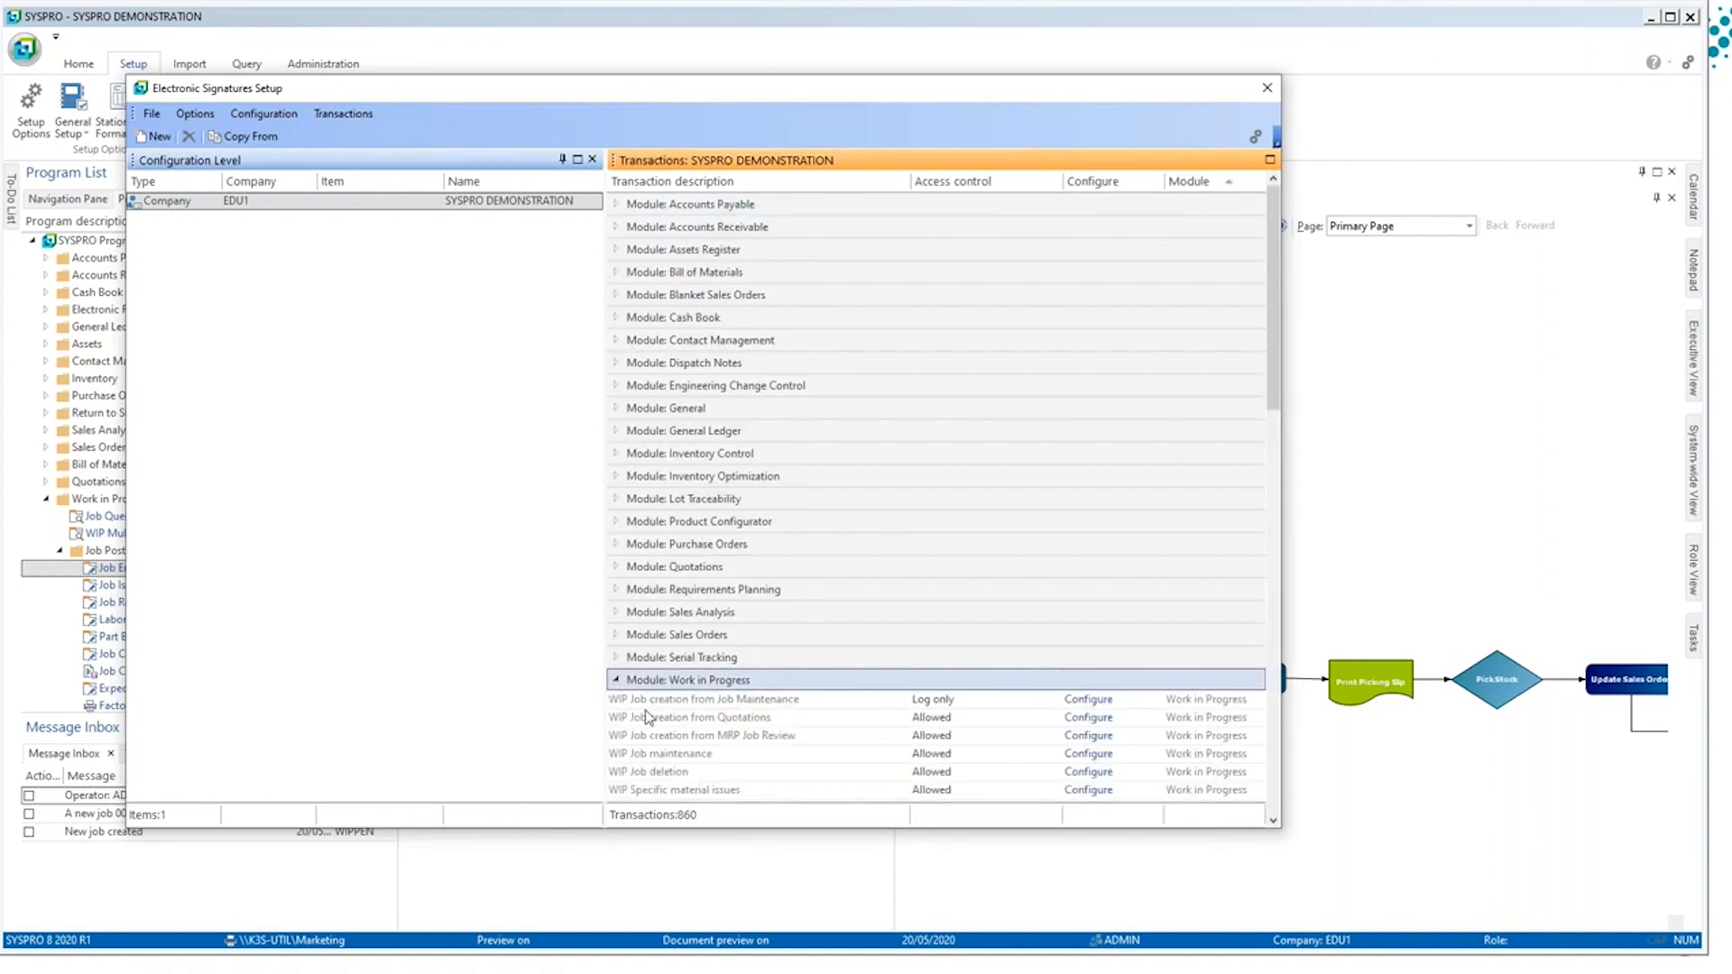
pyautogui.scroll(-2, 669, 772)
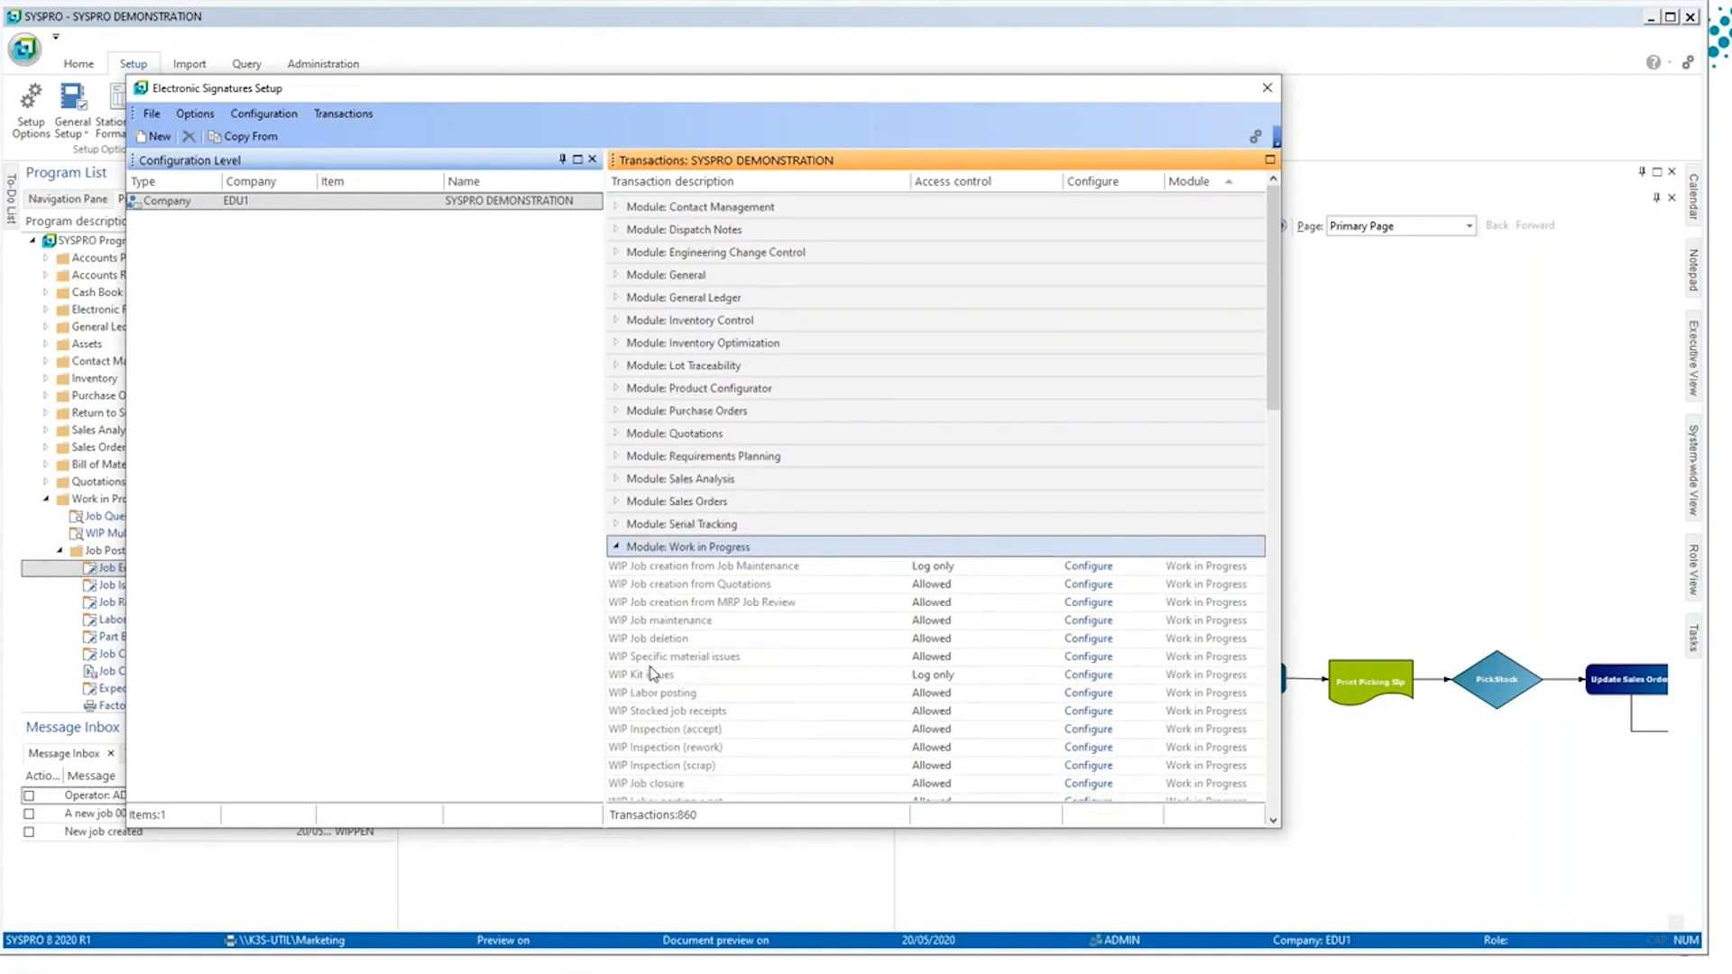
pyautogui.click(654, 678)
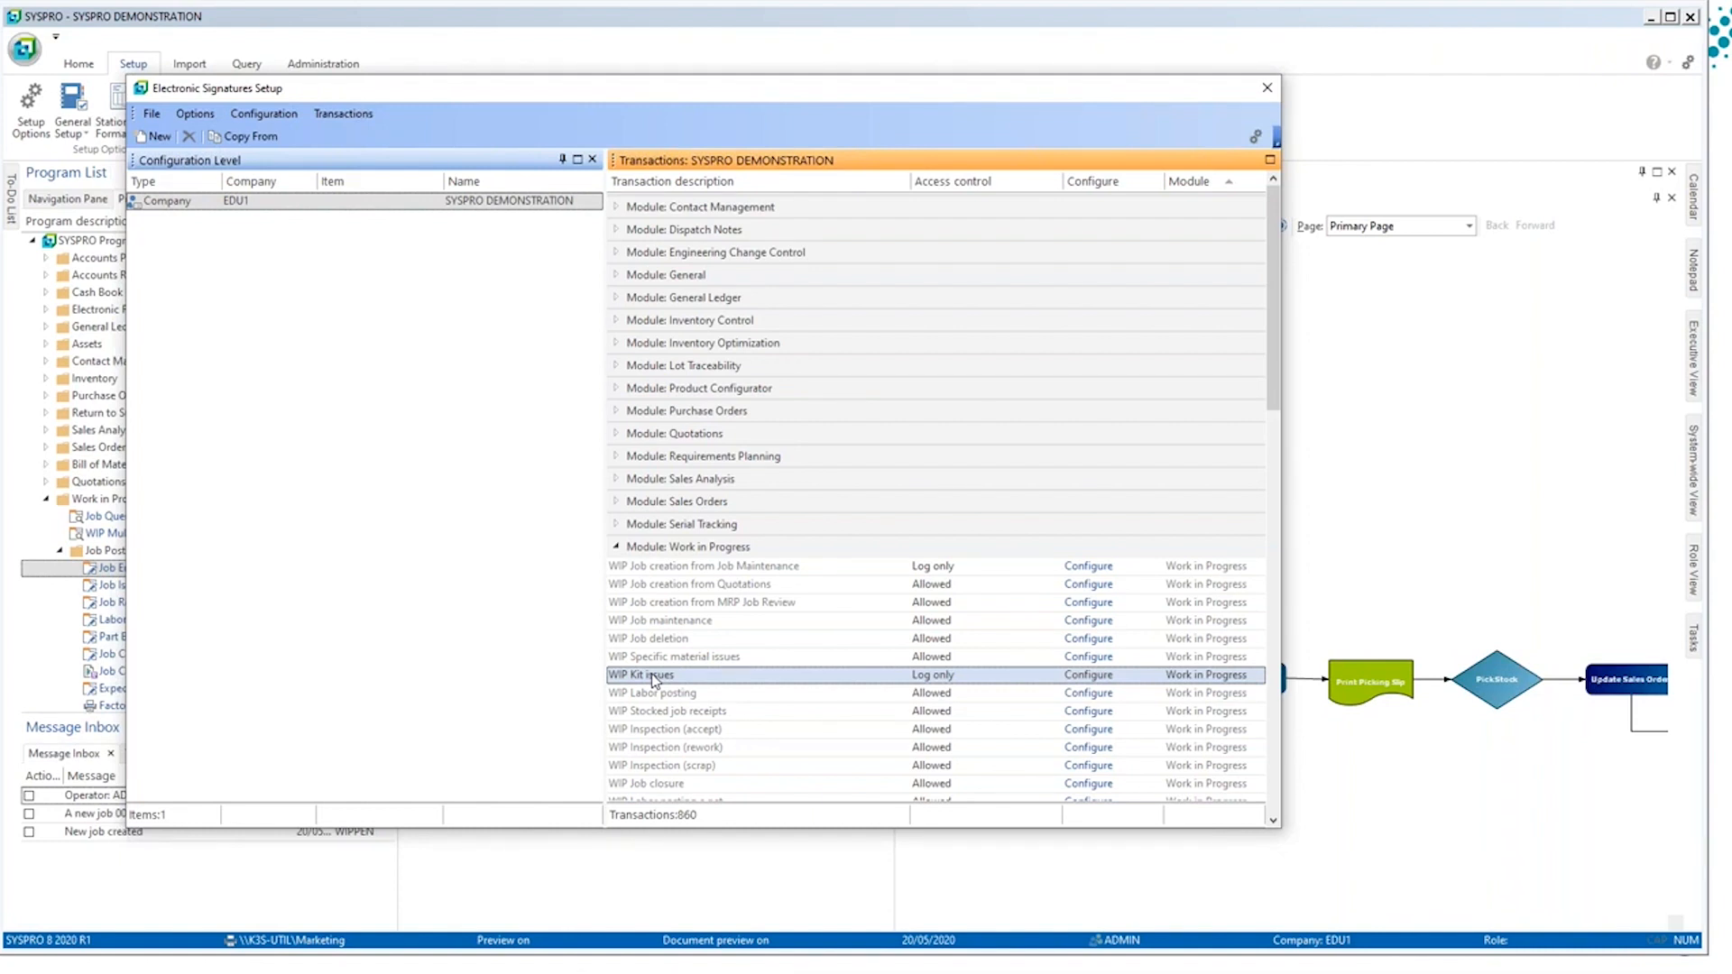
pyautogui.doubleClick(655, 680)
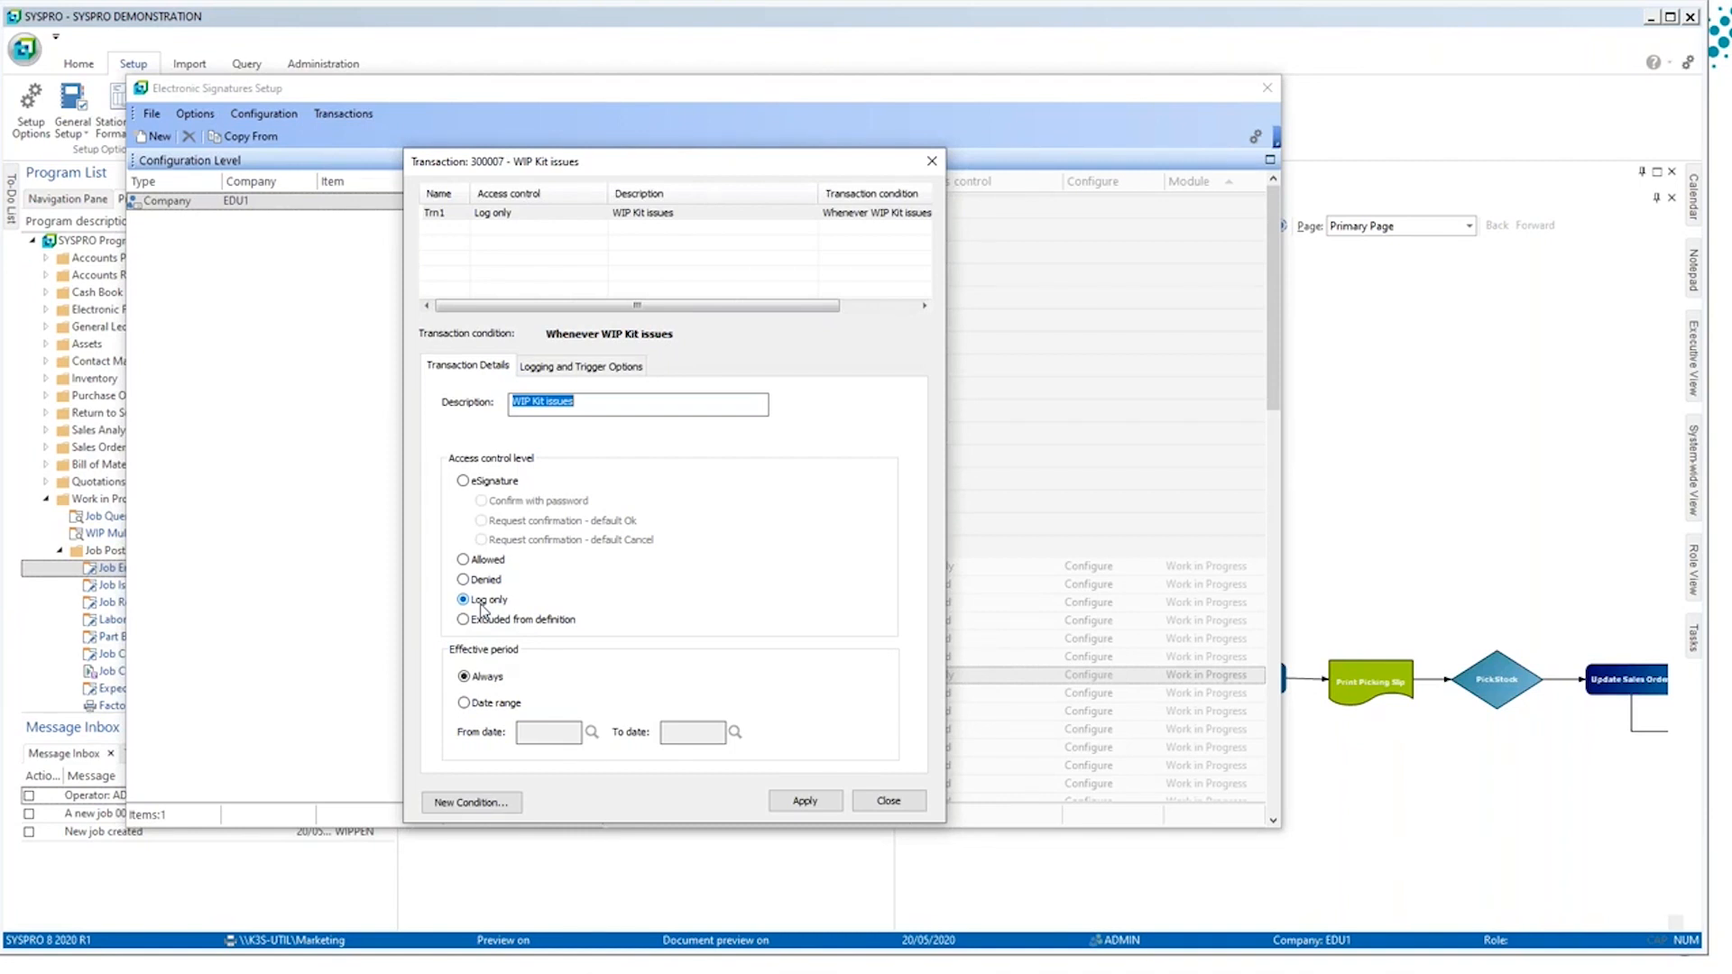
# Step: Examine the WIP Kit issues trigger setup and the trigger types offered for a new trigger, closing it without adding one
pyautogui.click(572, 370)
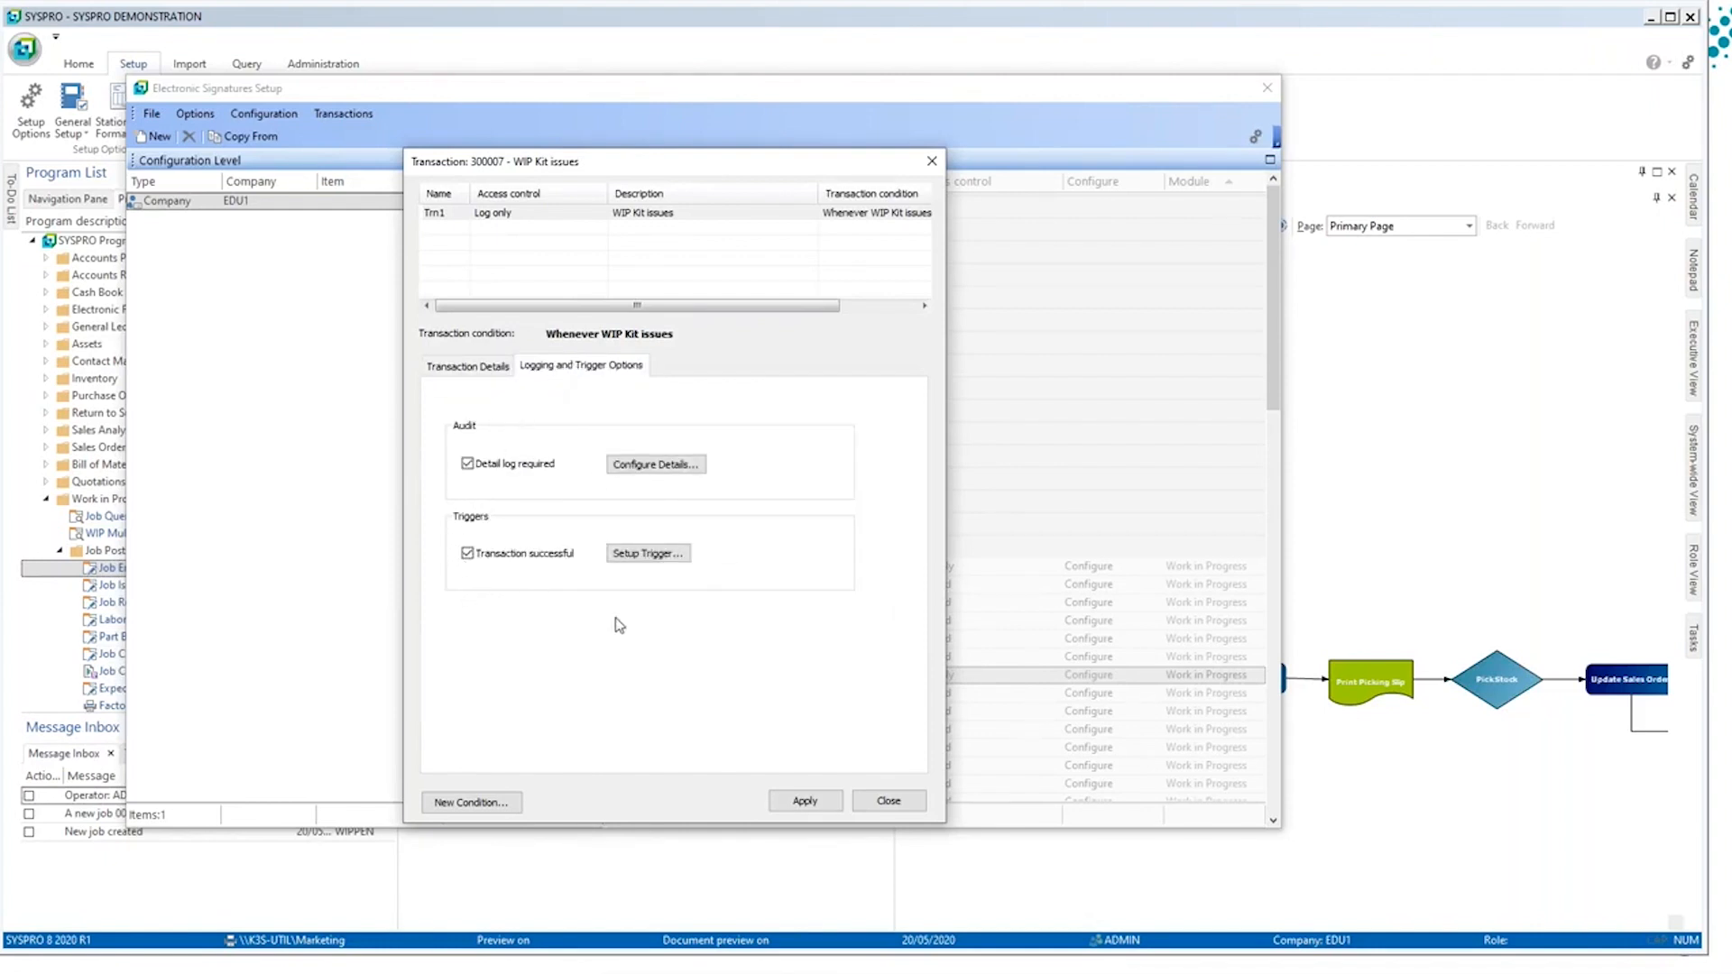
pyautogui.click(655, 554)
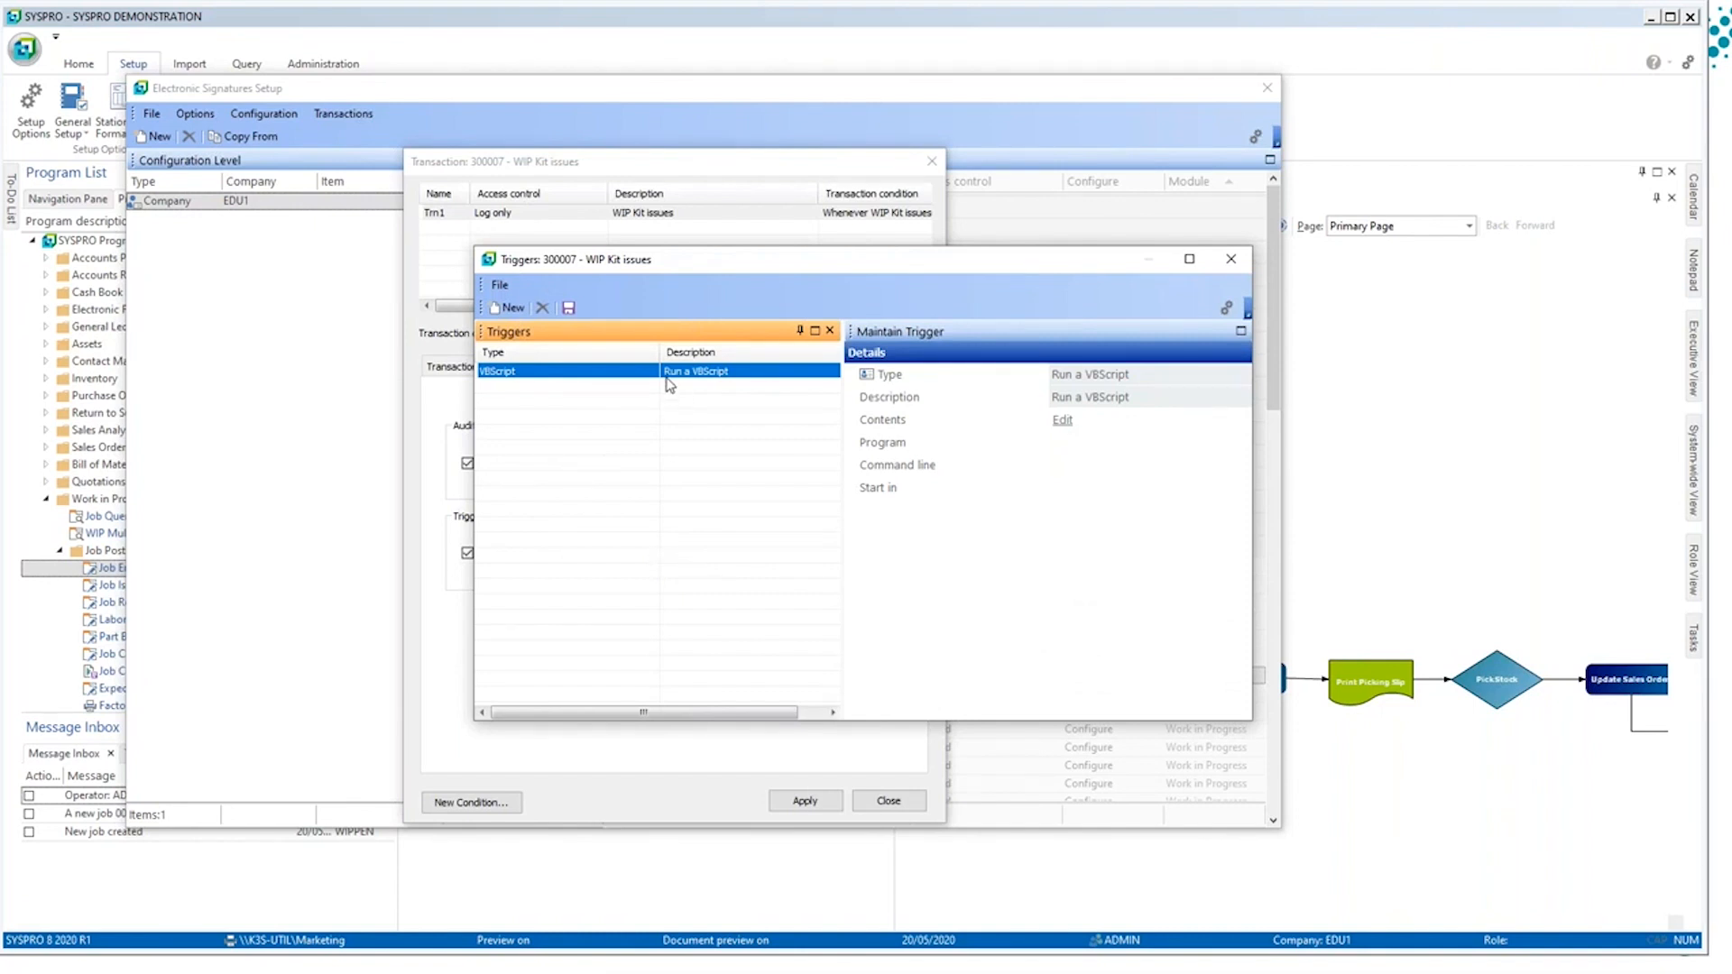
pyautogui.click(510, 307)
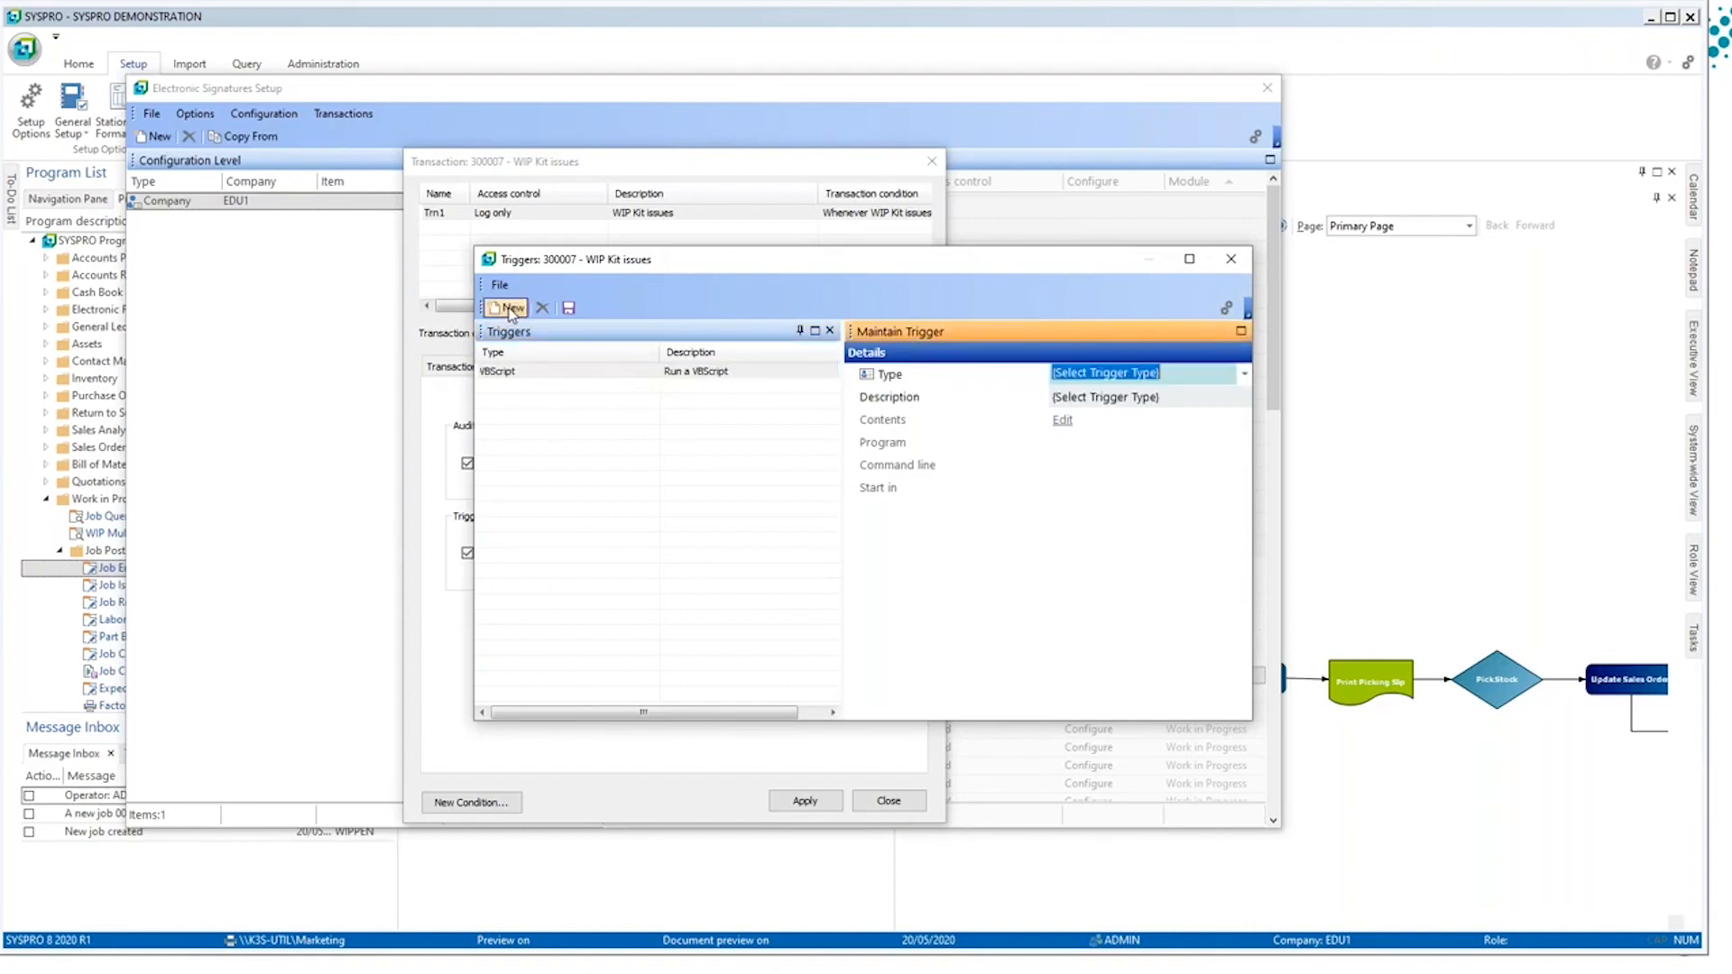
pyautogui.click(1243, 375)
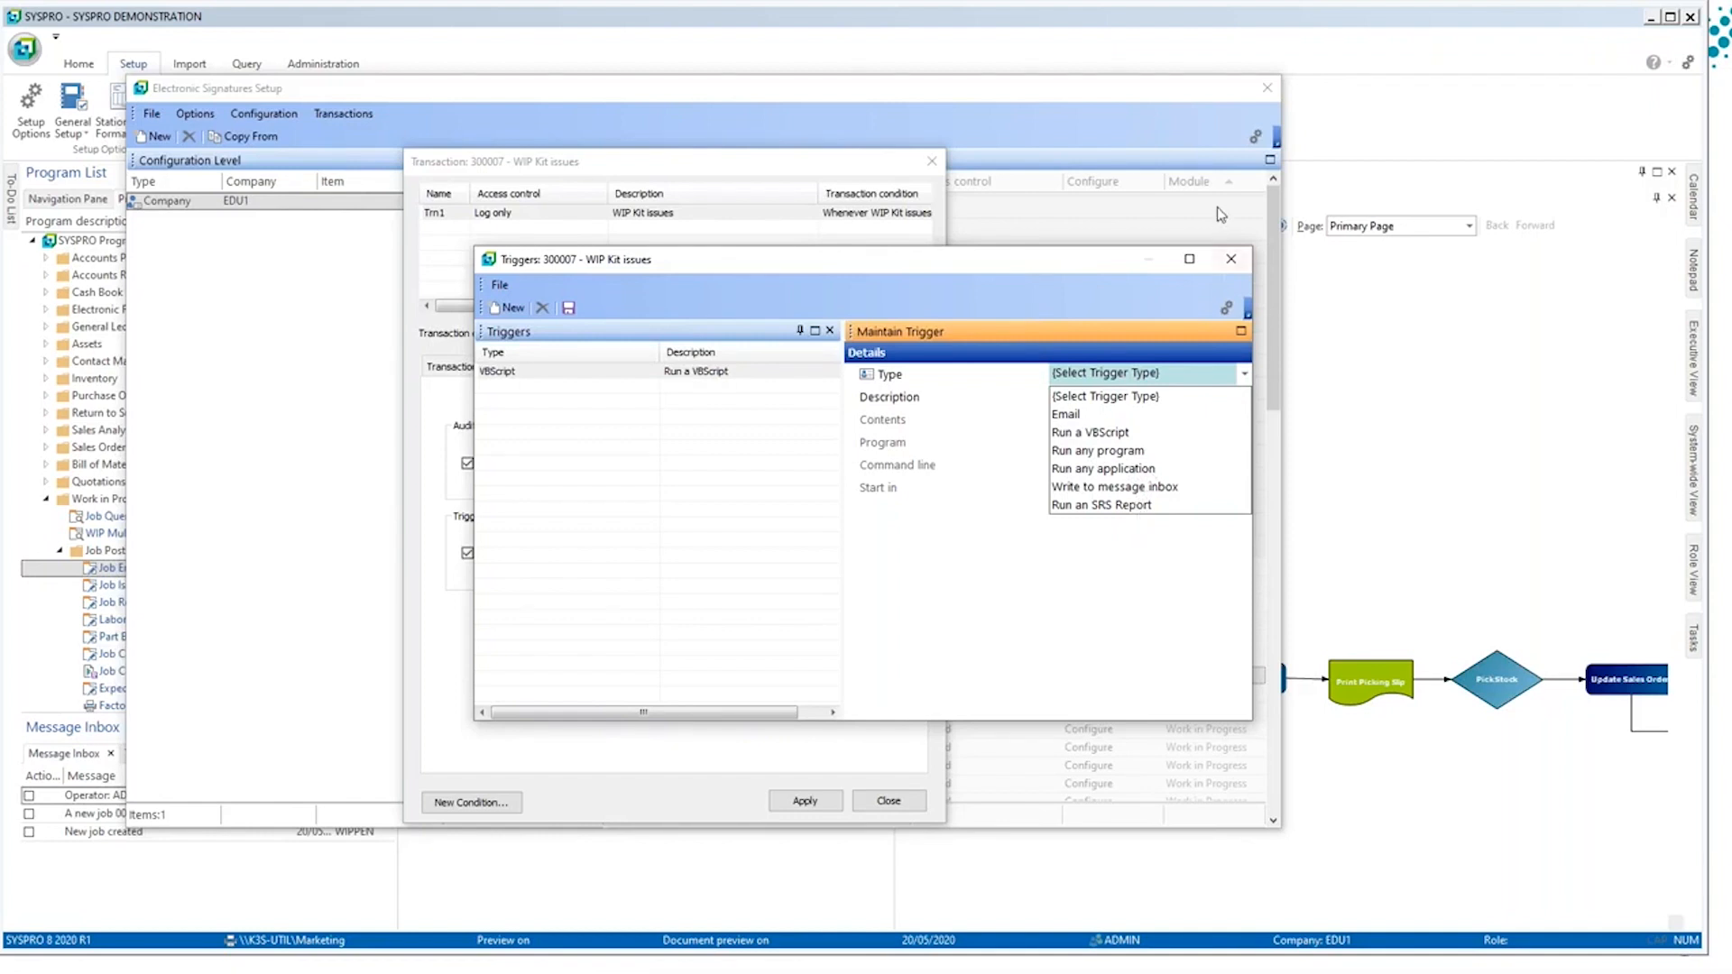
pyautogui.click(1243, 262)
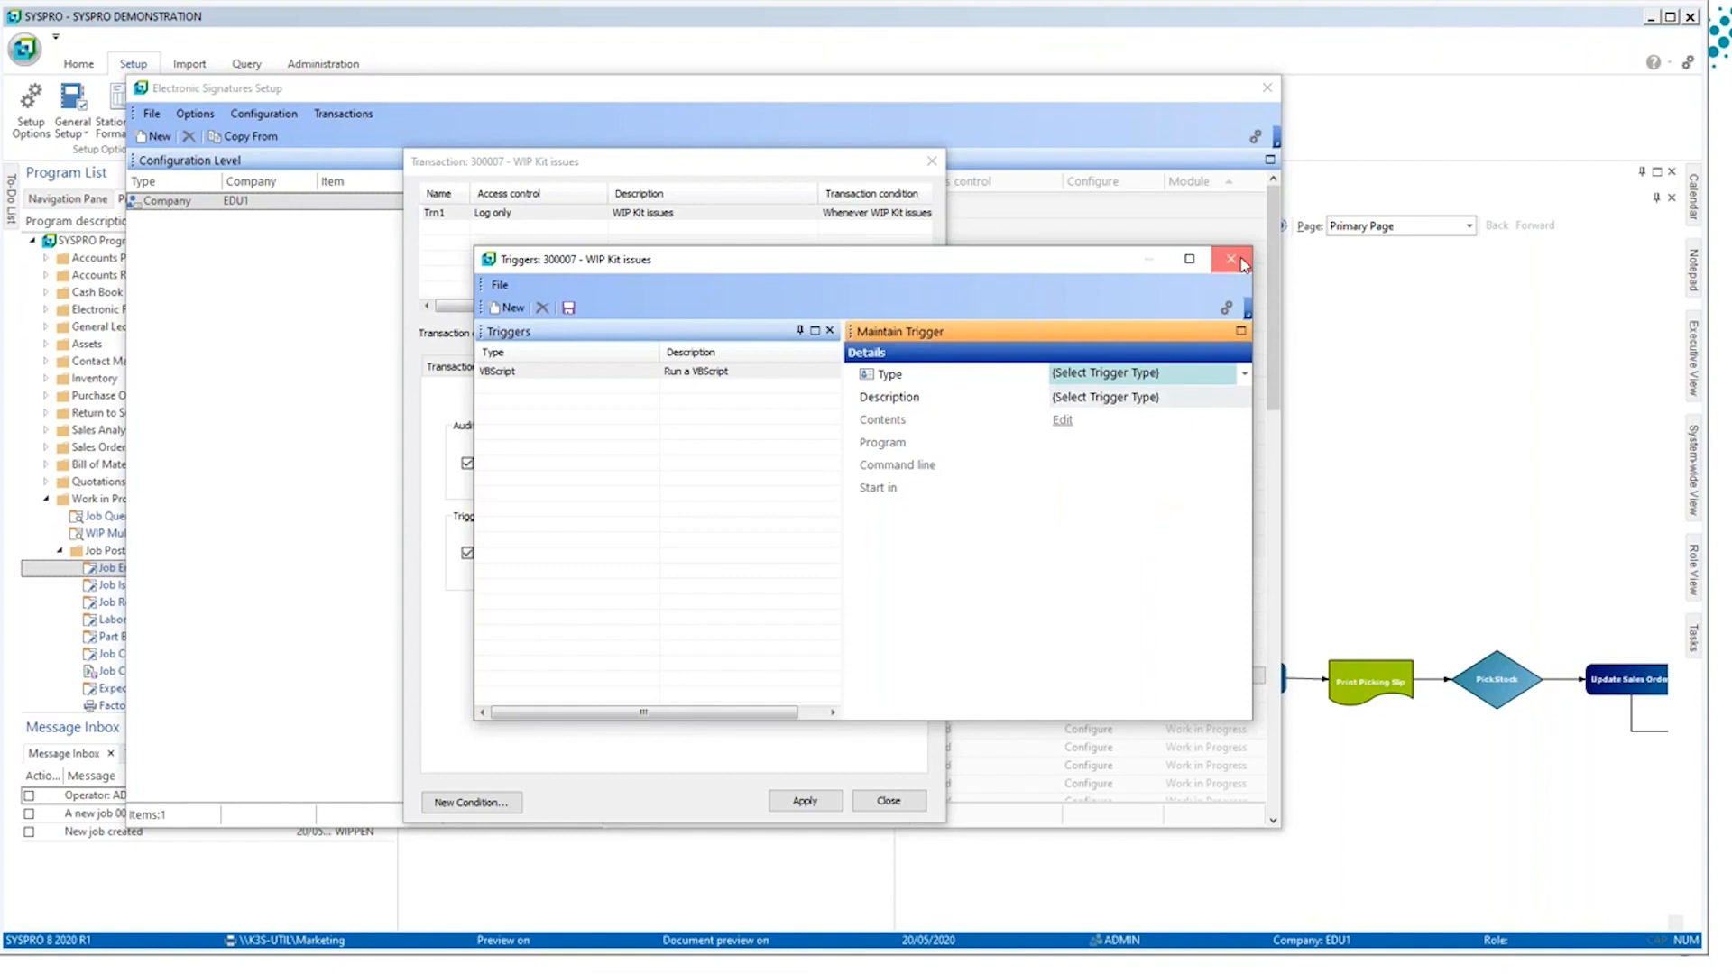
pyautogui.click(1242, 264)
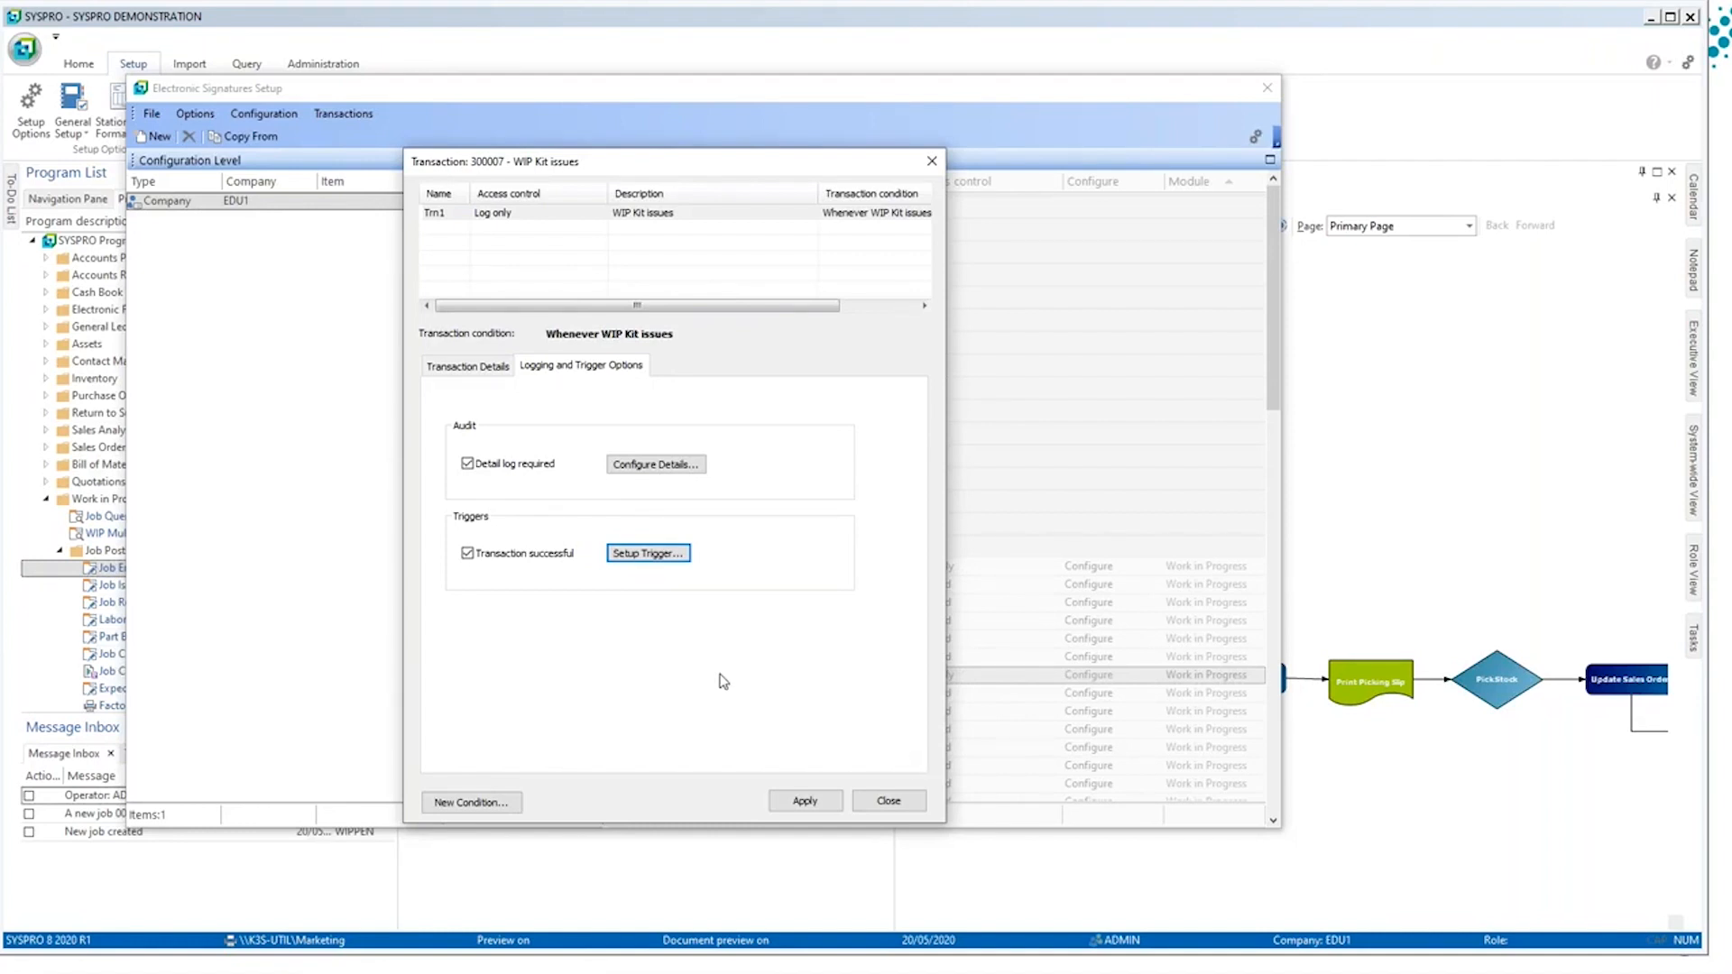
pyautogui.press('alt')
pyautogui.hotkey('alt', 'Tab')
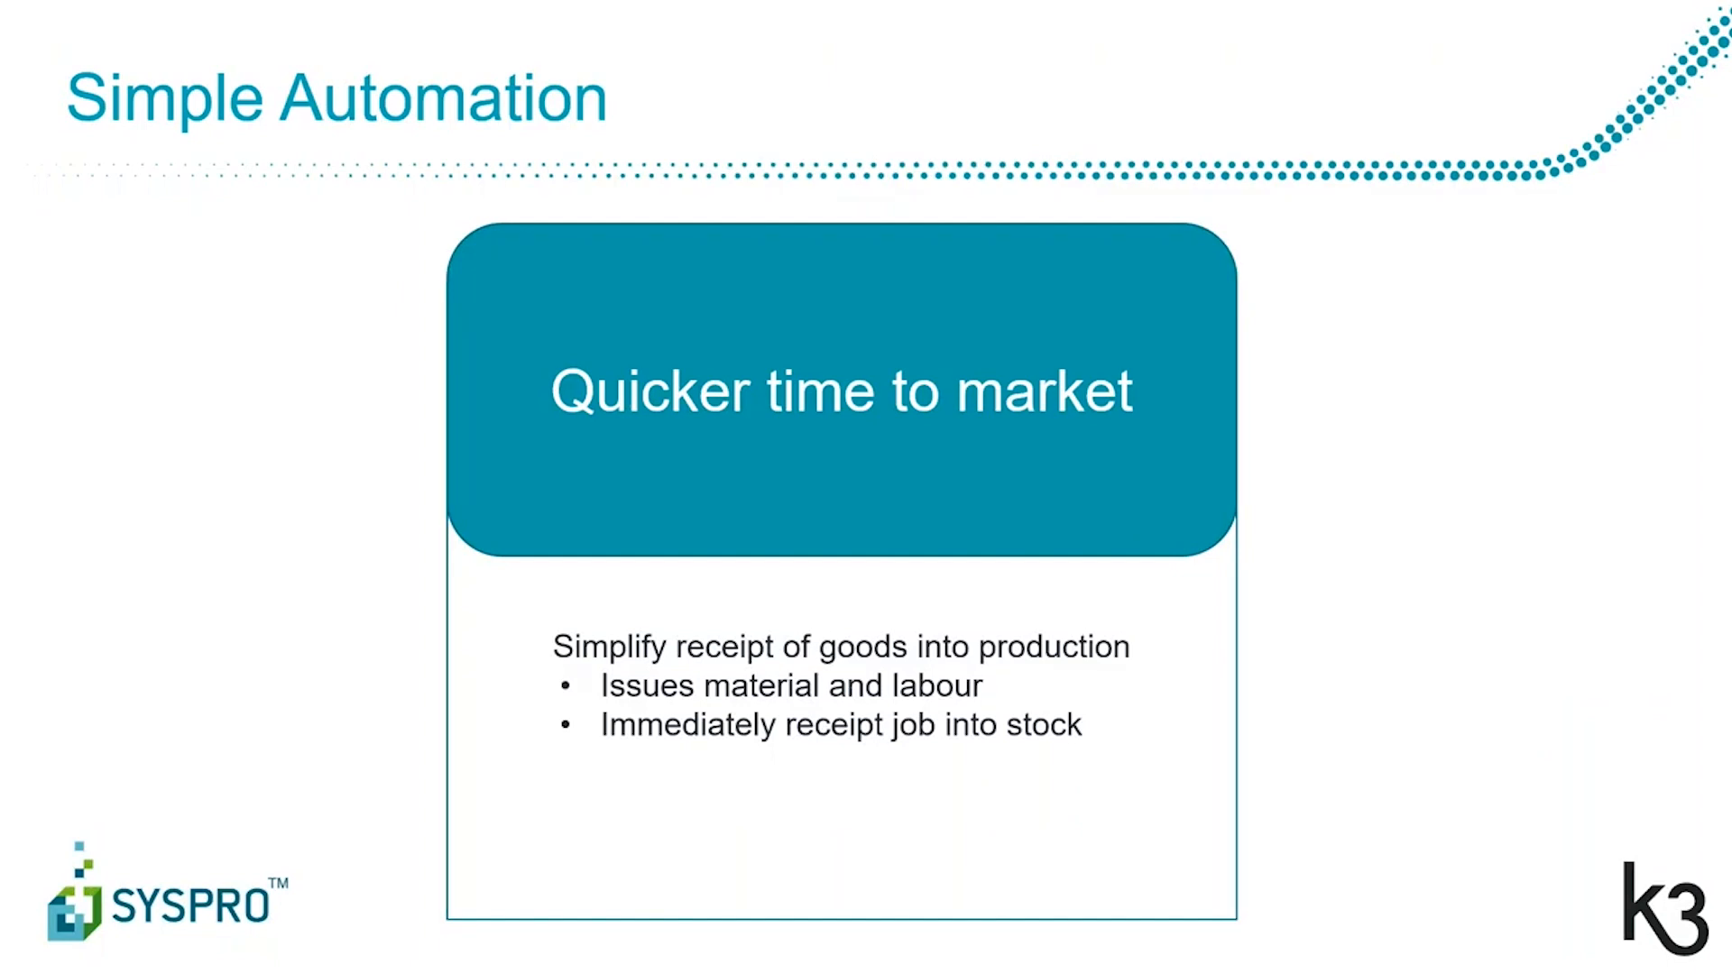
pyautogui.press('Right')
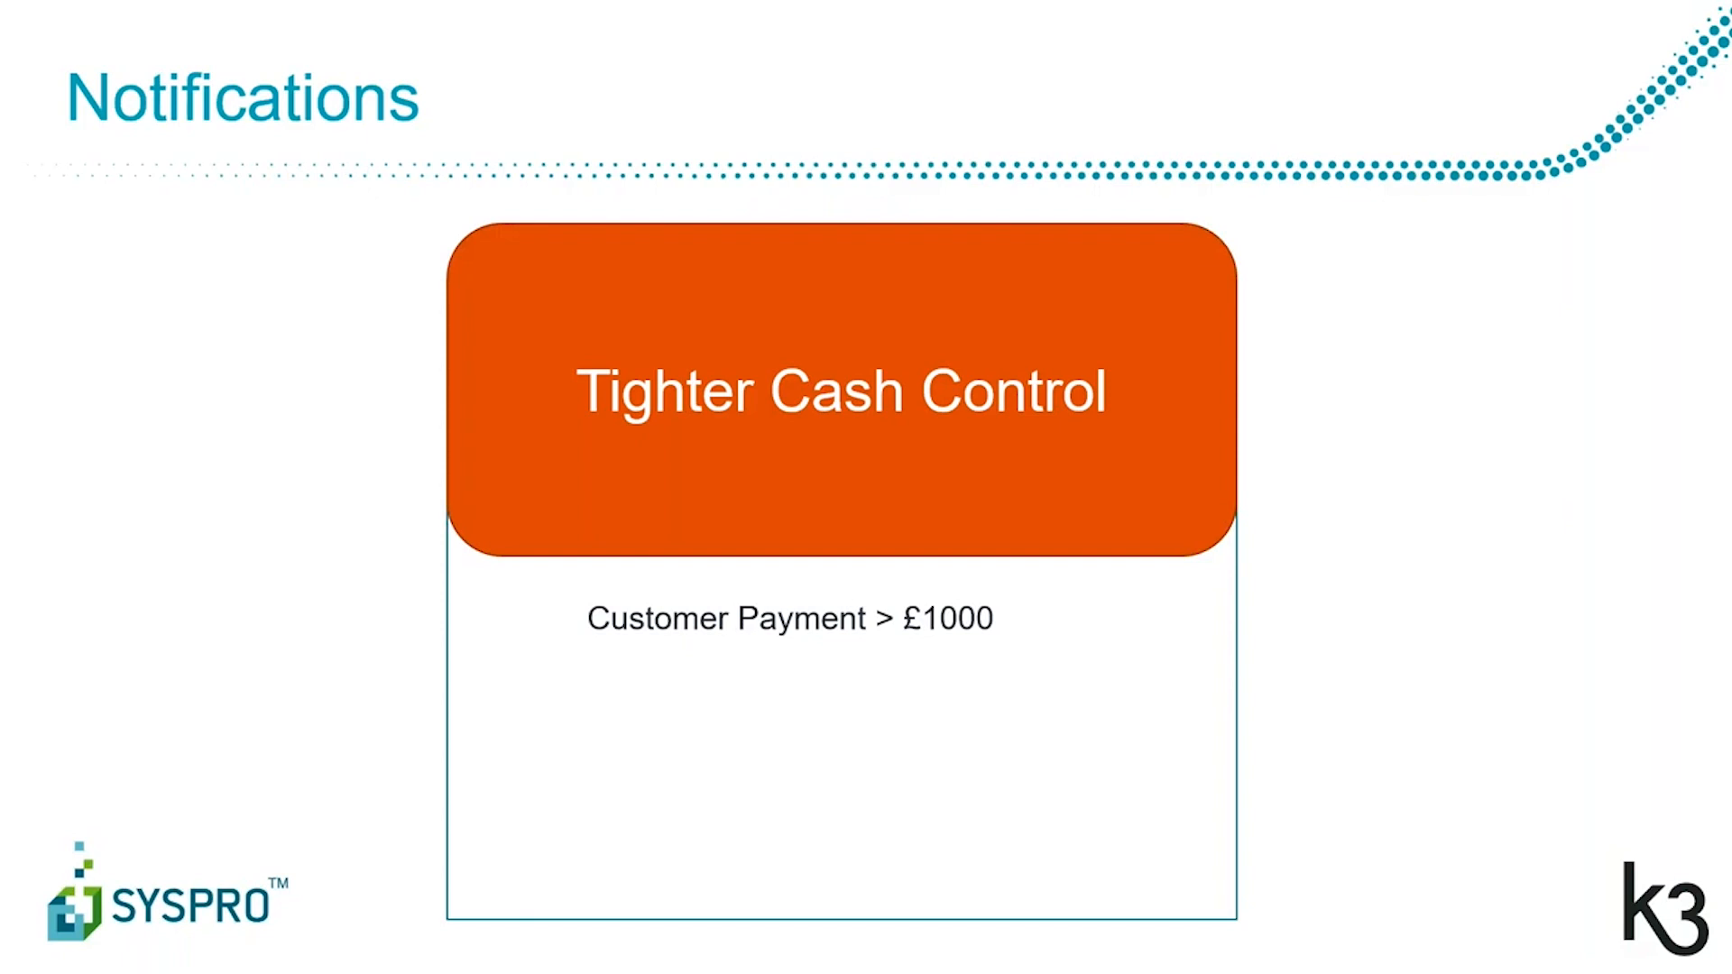
pyautogui.press('Right')
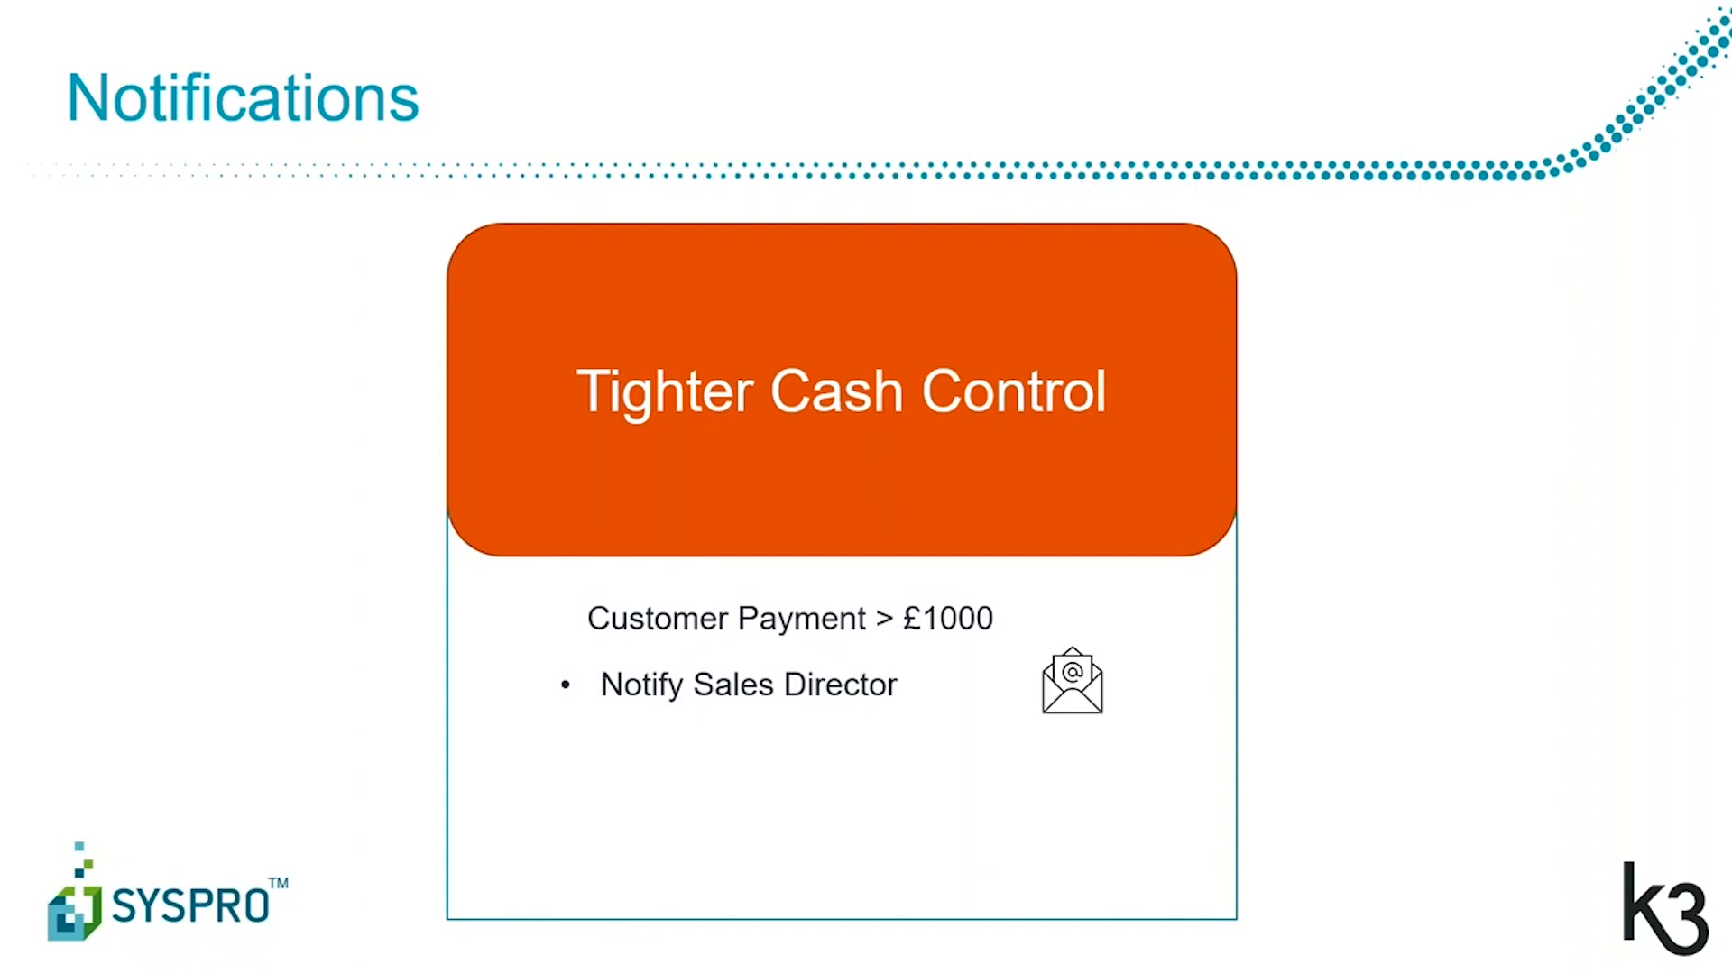
pyautogui.press('Right')
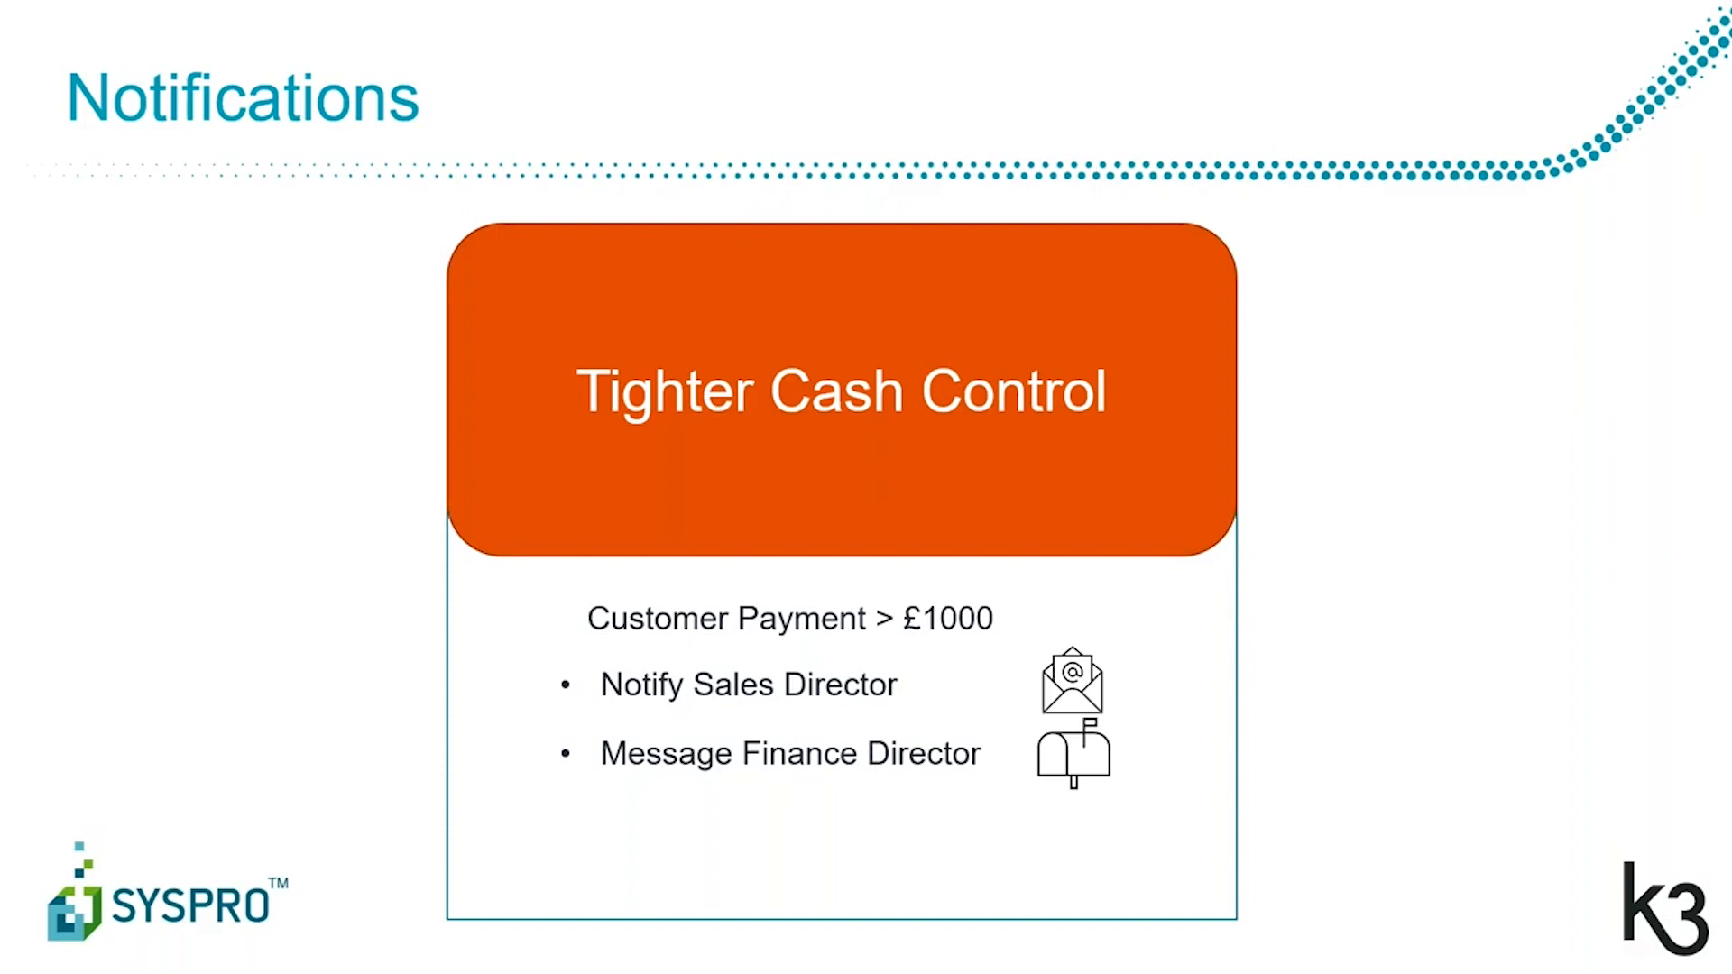
# Step: Switch back to SYSPRO and close the WIP Kit issues transaction configuration
pyautogui.hotkey('alt', 'Tab')
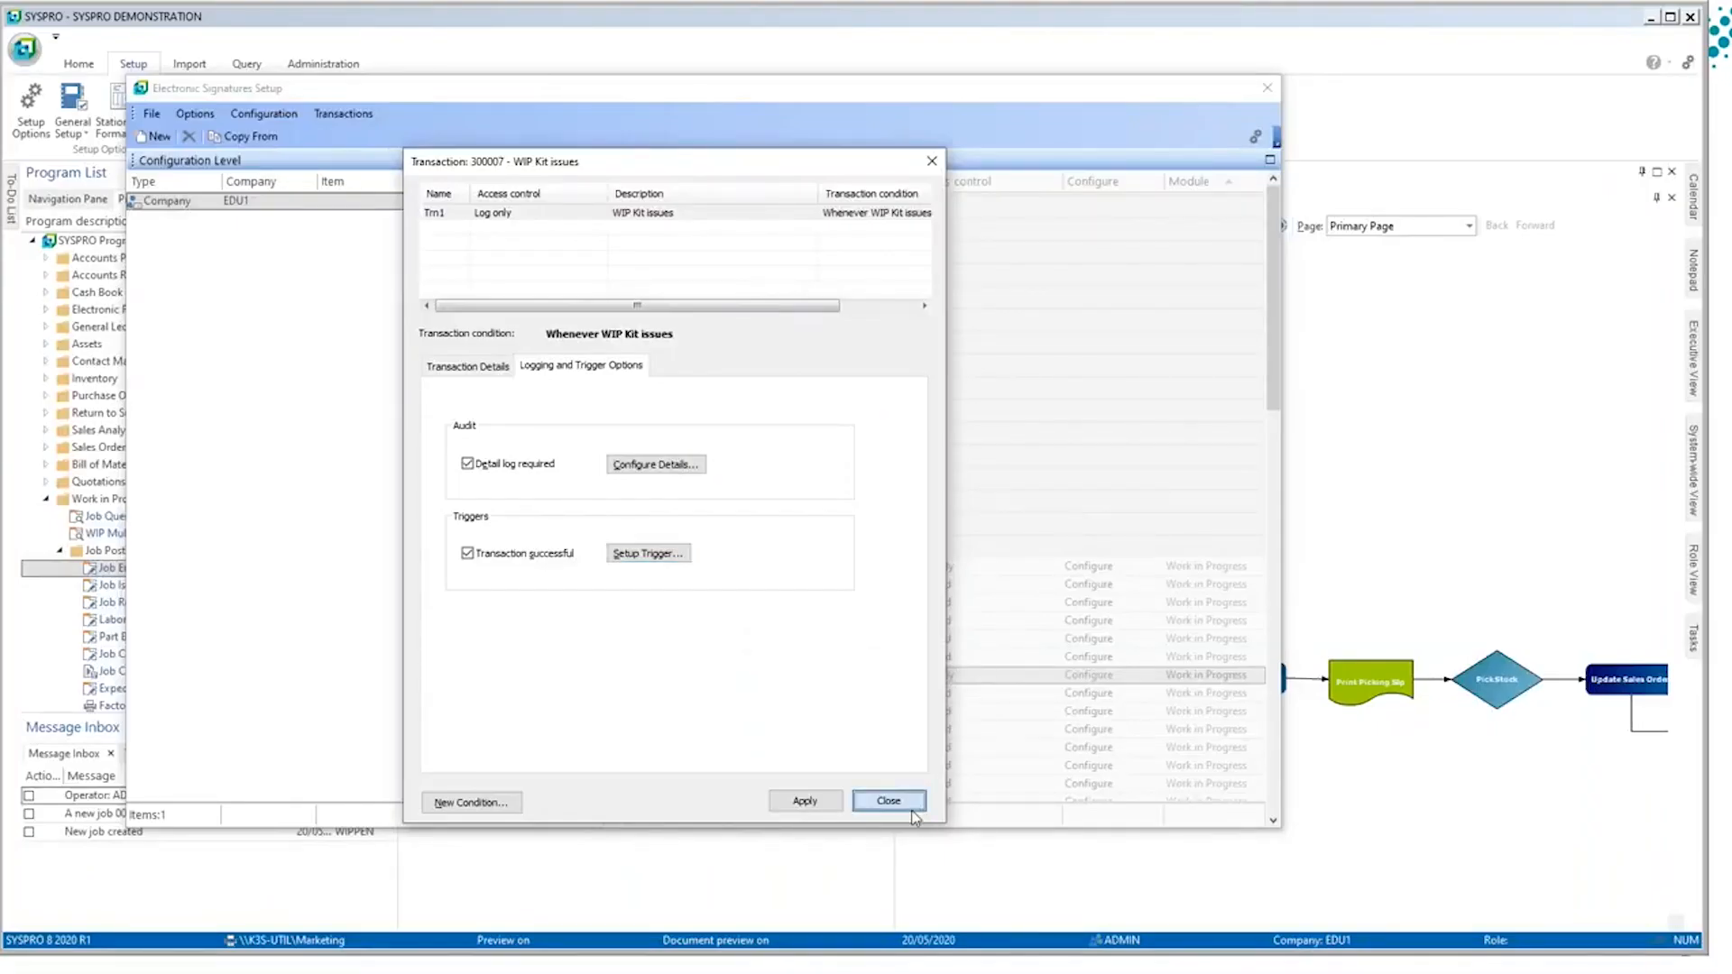
pyautogui.click(888, 800)
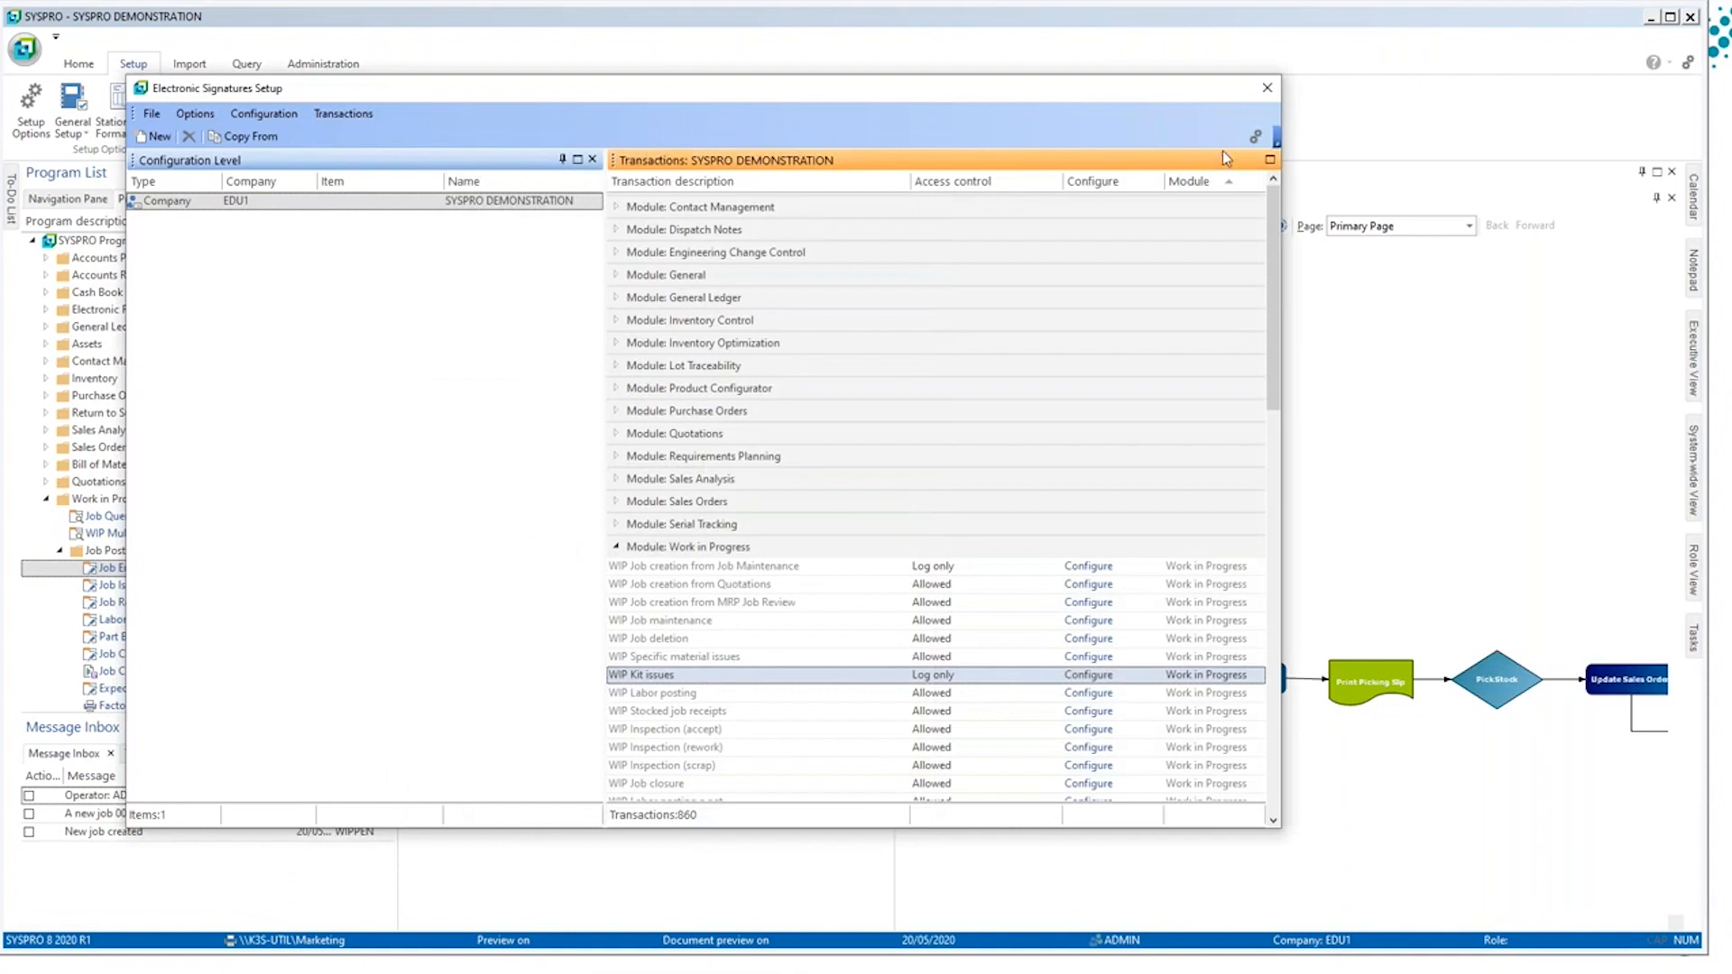
# Step: Close Electronic Signatures Setup and start an AR payment for the customer Bayside Bikes in AR Payments and Adjustments
pyautogui.click(1266, 88)
pyautogui.click(669, 510)
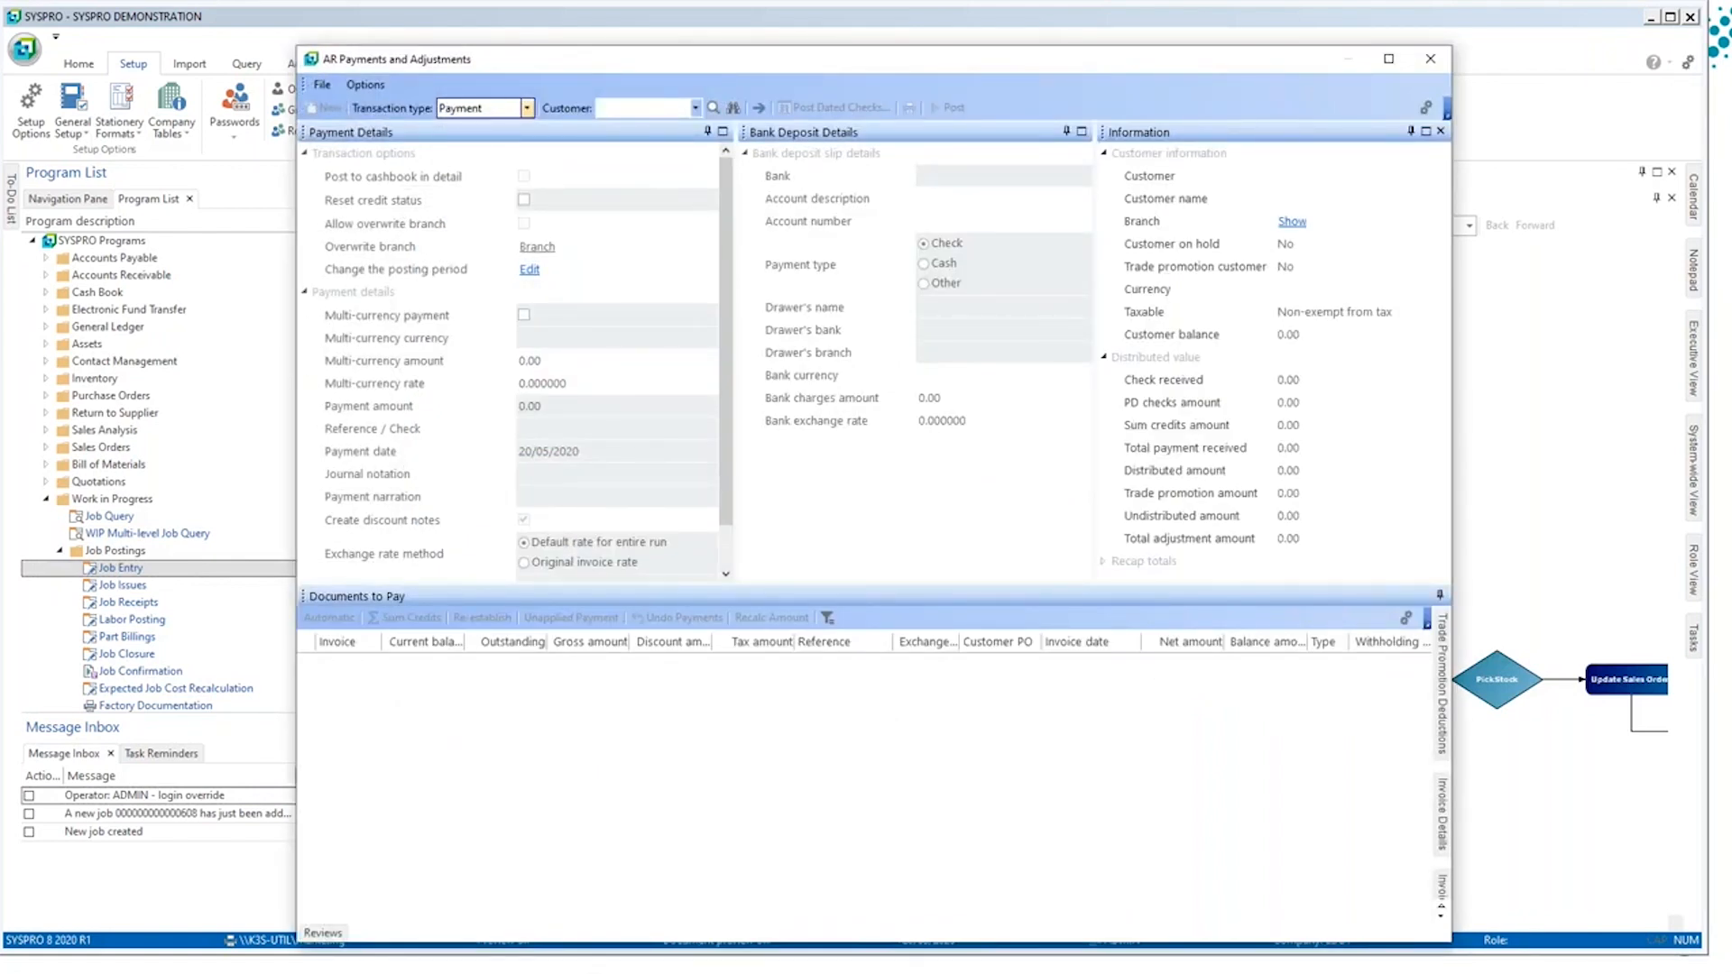
pyautogui.click(671, 108)
pyautogui.write('1')
pyautogui.press('Tab')
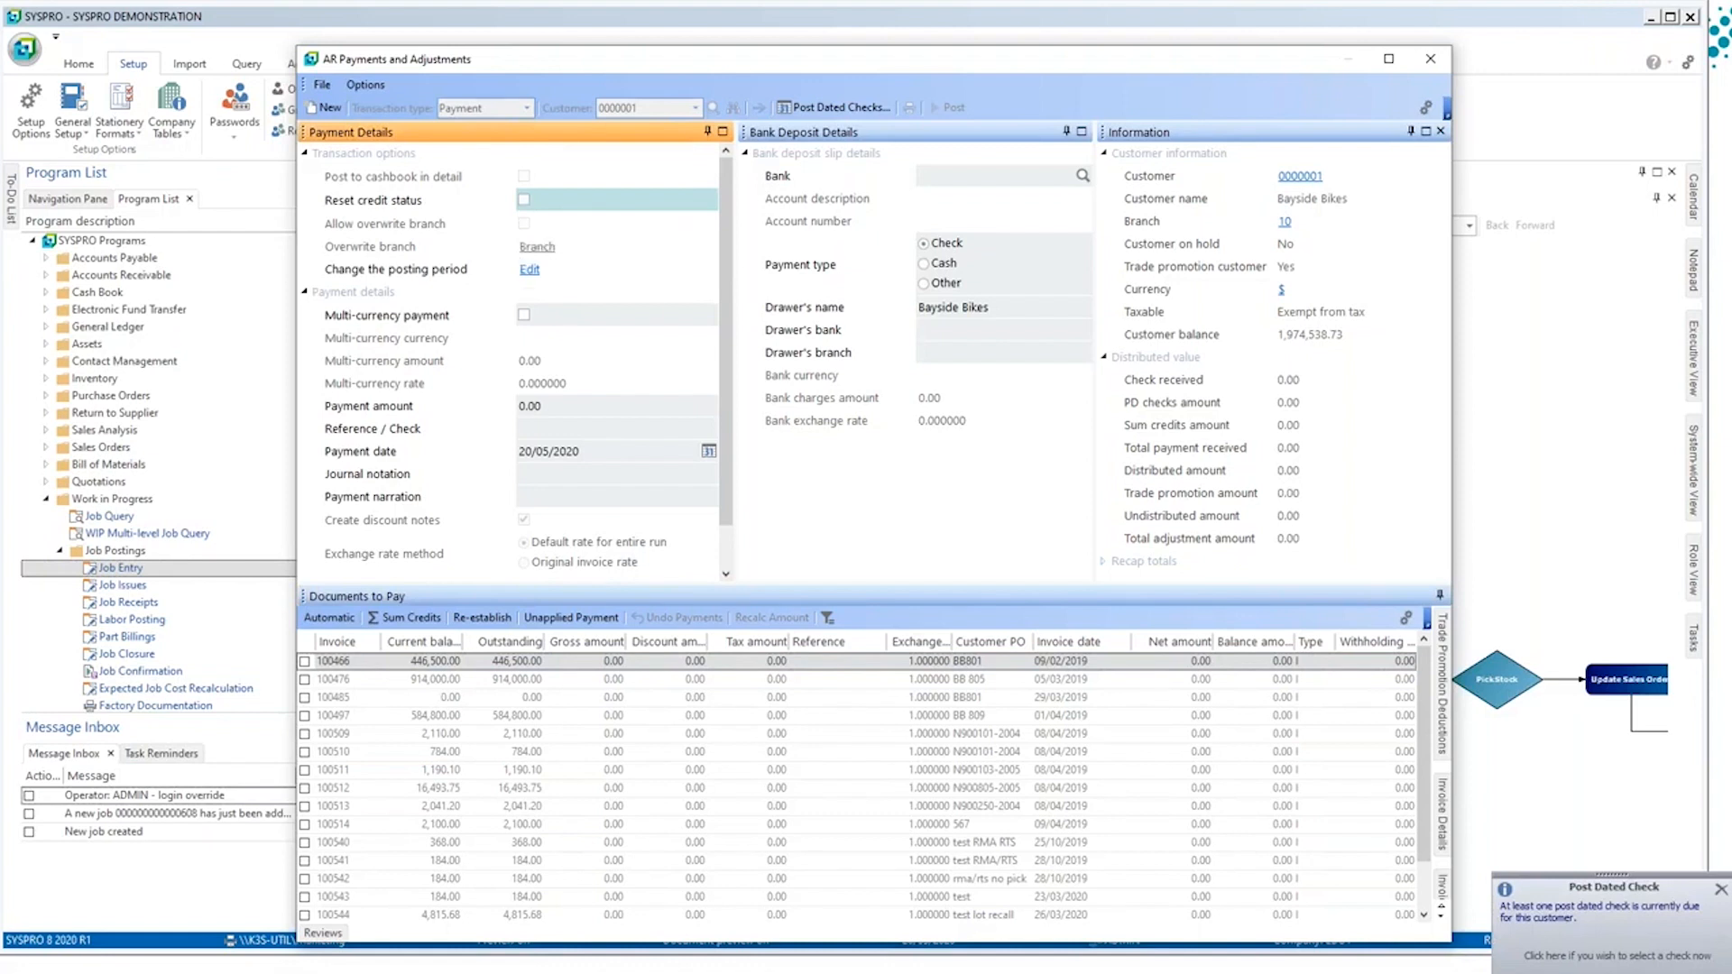
# Step: Set the payment amount to 1200 and the deposit bank to FB
pyautogui.click(548, 408)
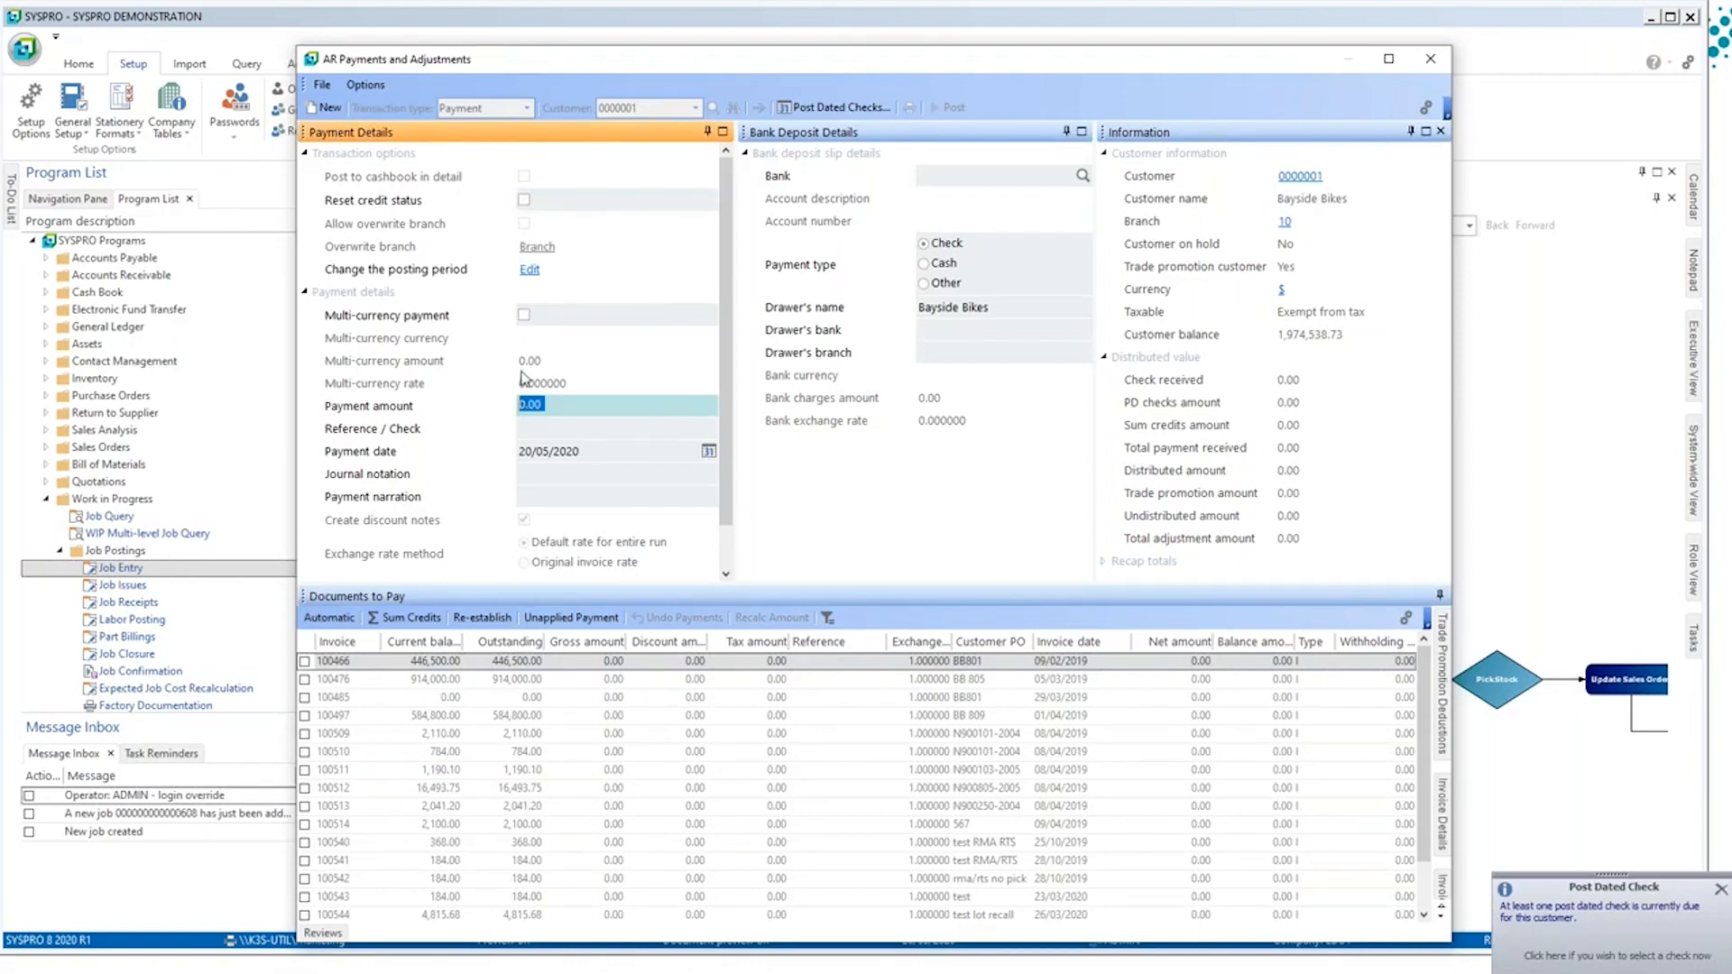
pyautogui.write('1200')
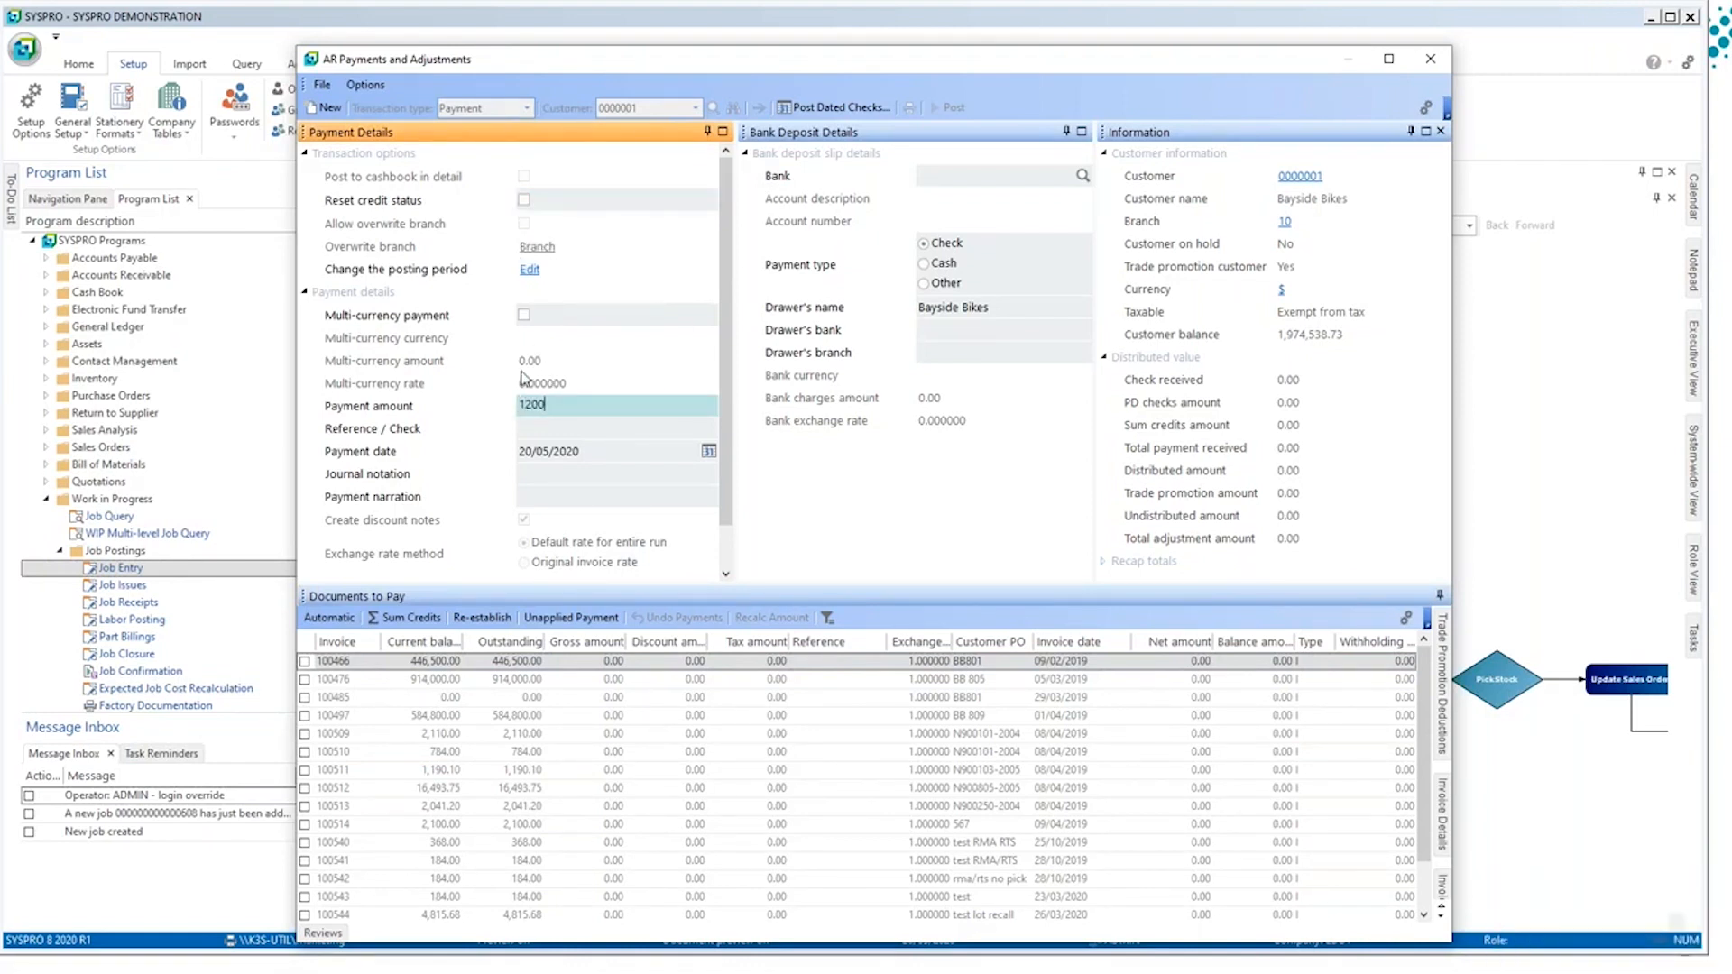
pyautogui.press('Tab')
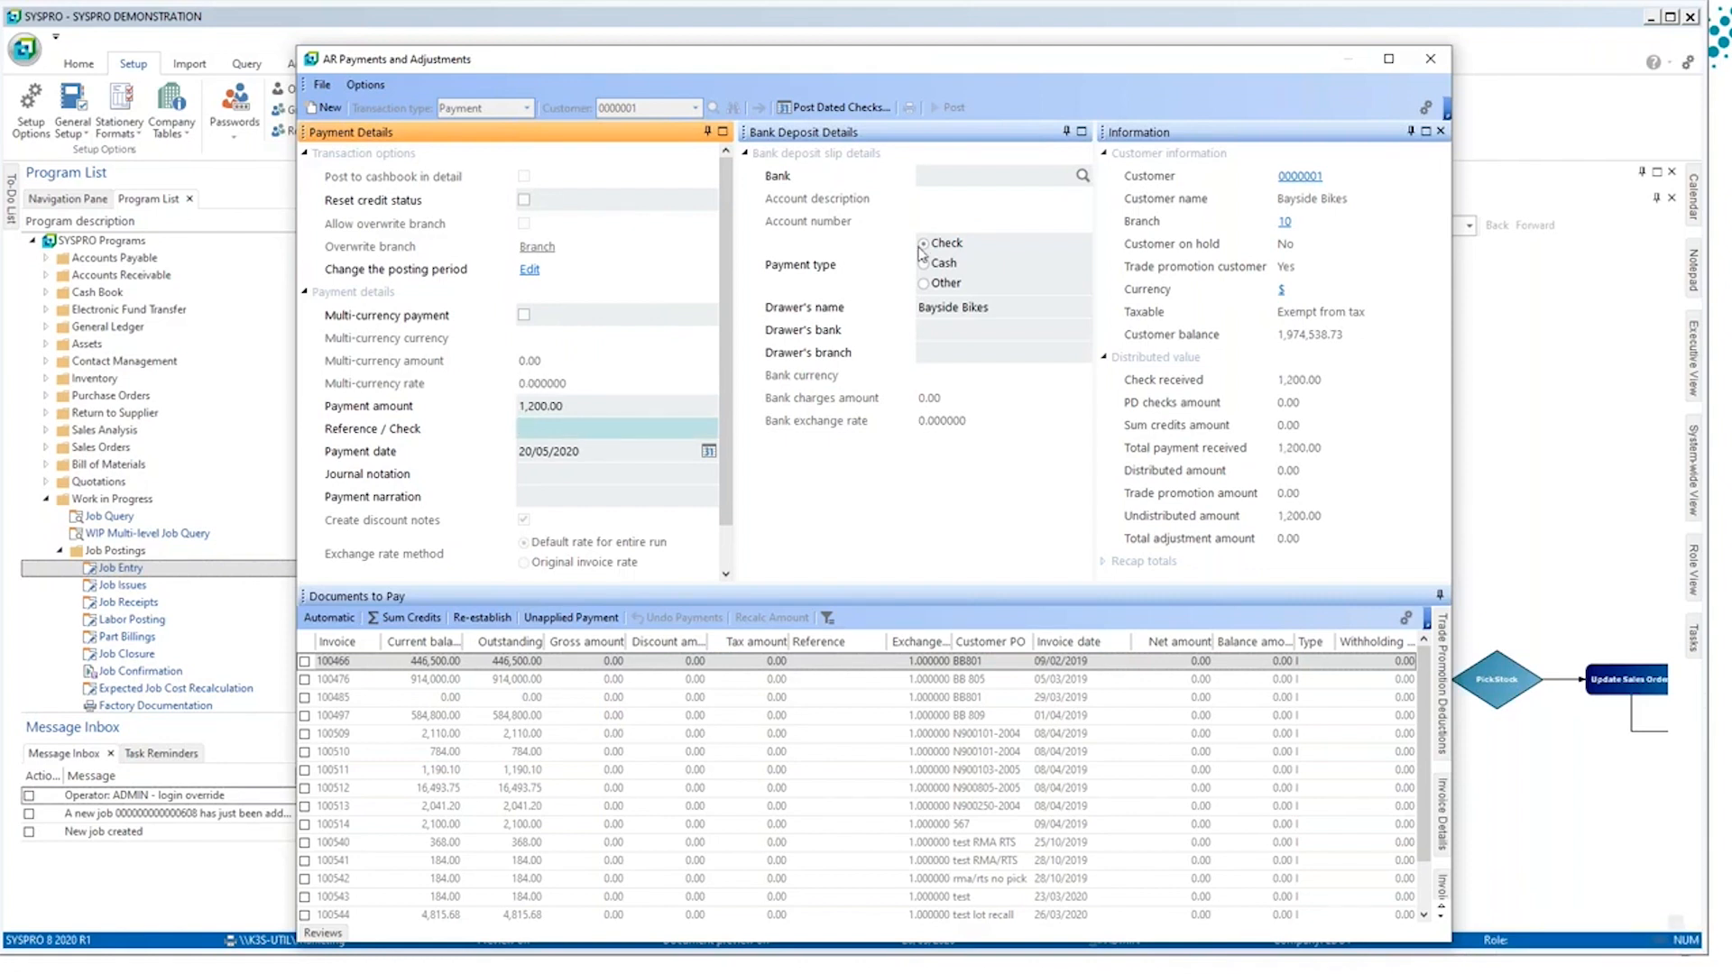
pyautogui.click(954, 186)
pyautogui.write('F')
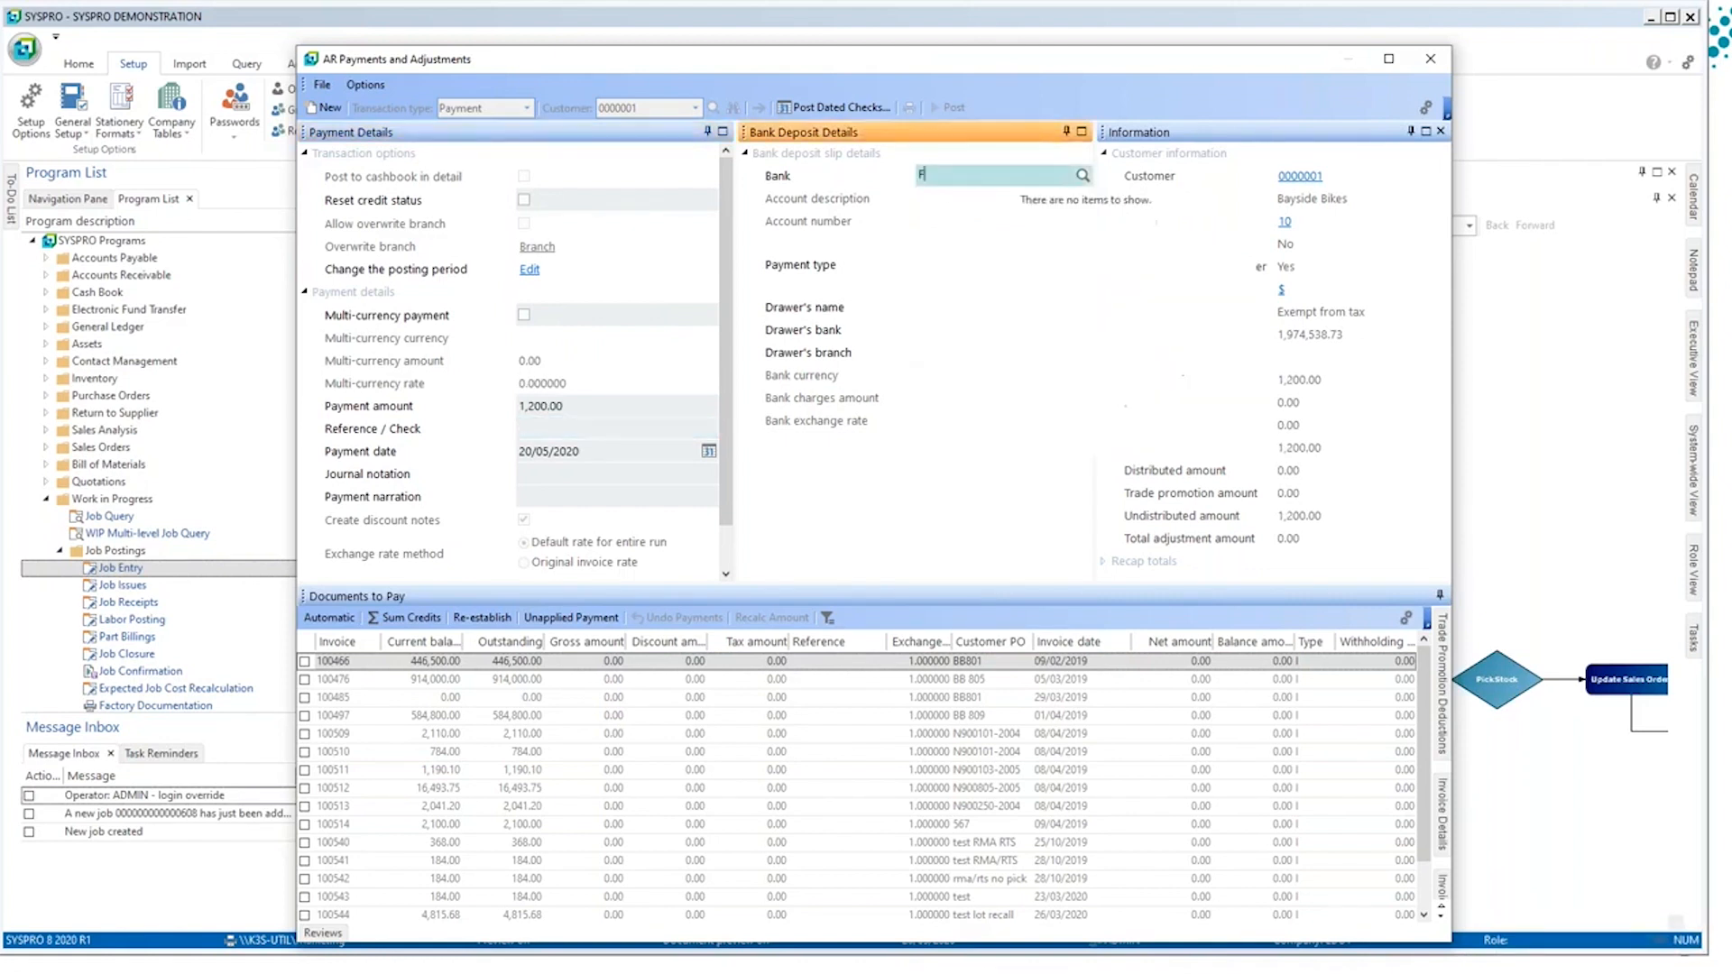
pyautogui.write('B')
pyautogui.press('Tab')
# Step: Distribute the payment automatically across the customer's invoices and post it
pyautogui.click(329, 617)
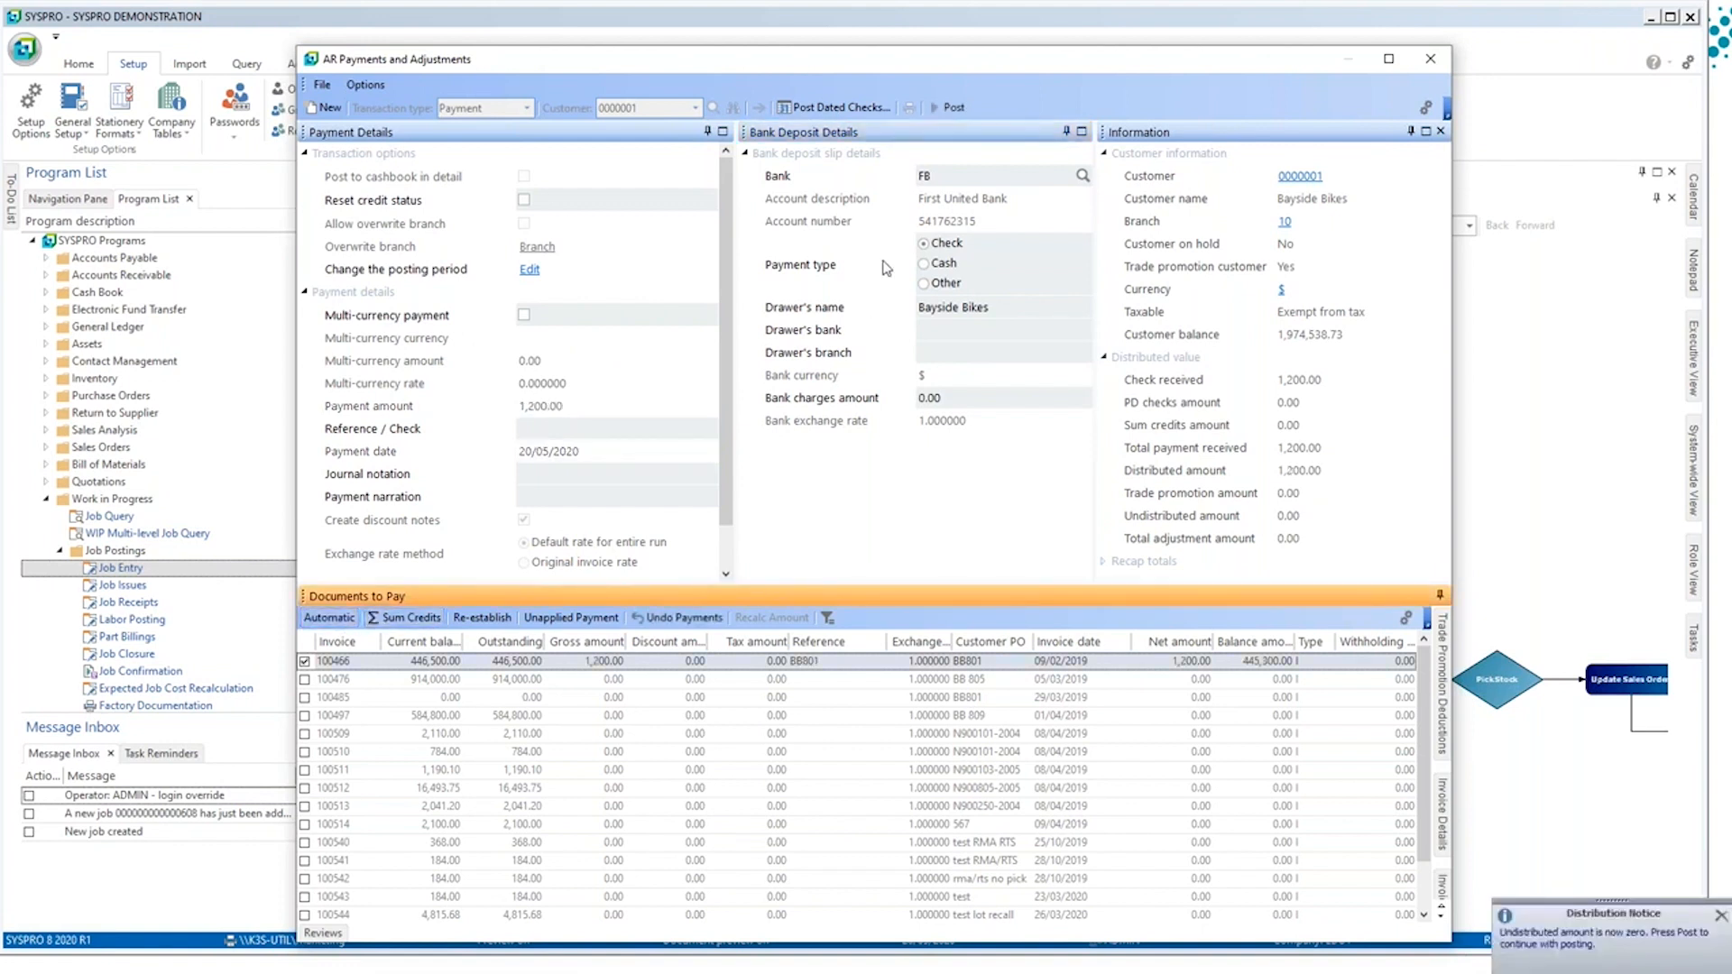
pyautogui.click(938, 110)
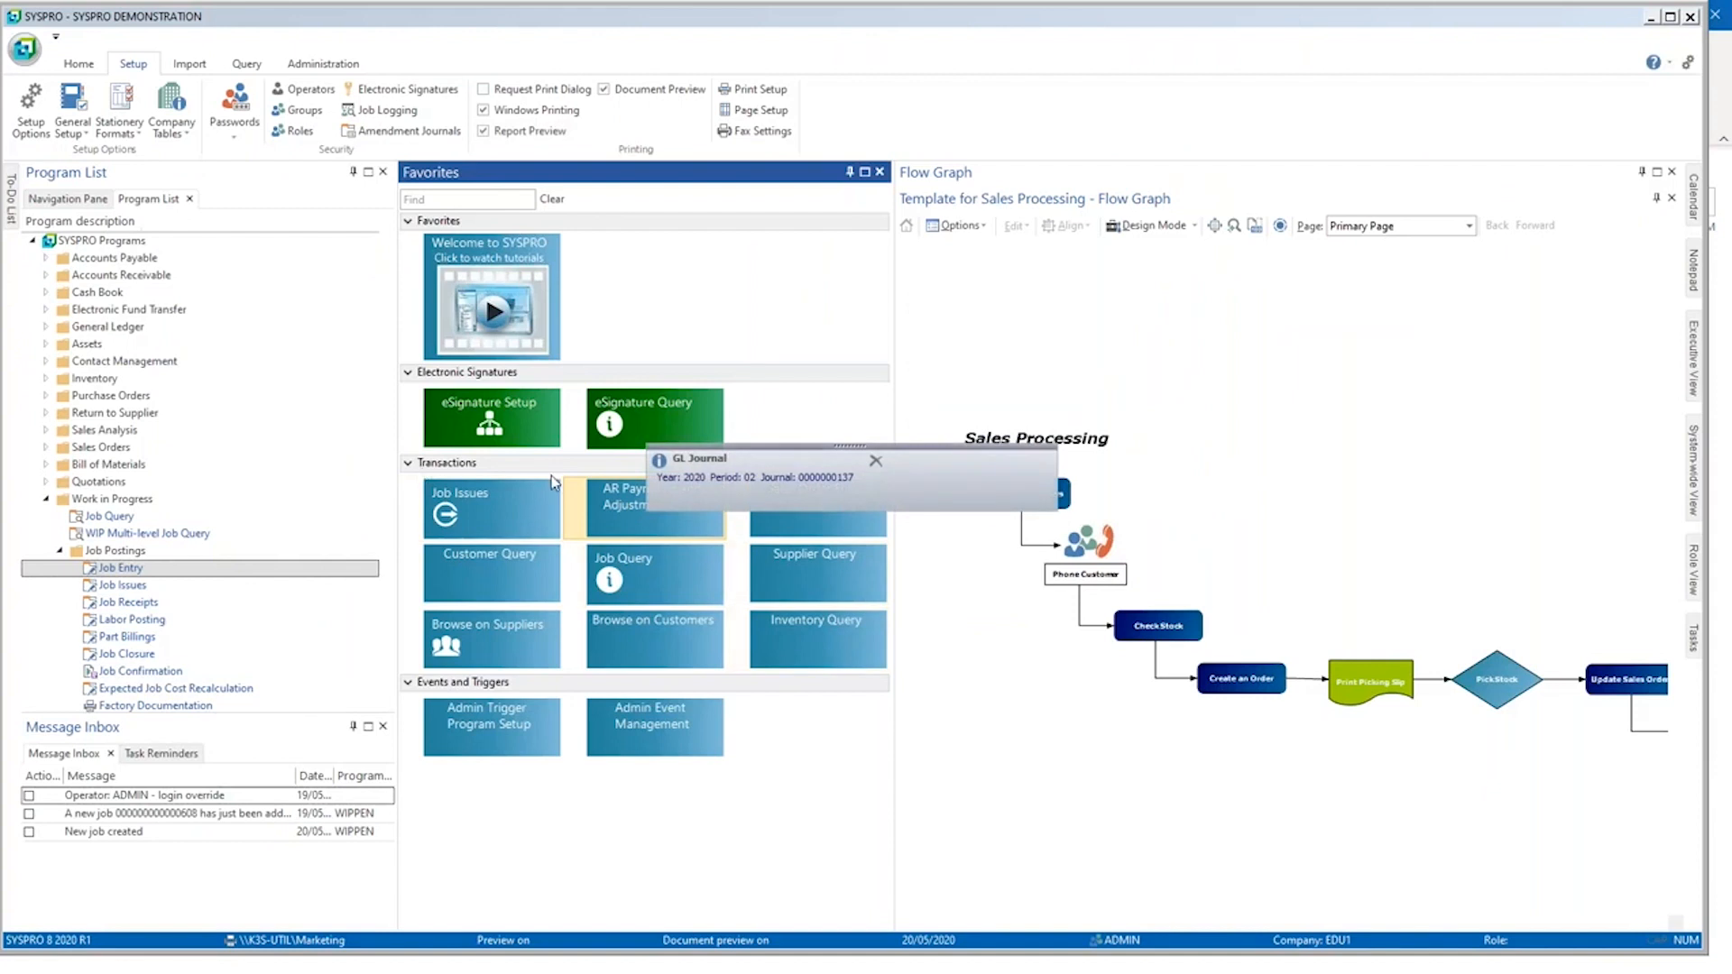
# Step: Read the payment notification email in Outlook, and refresh SYSPRO's Message Inbox to check its payment received message
pyautogui.hotkey('alt', 'Tab')
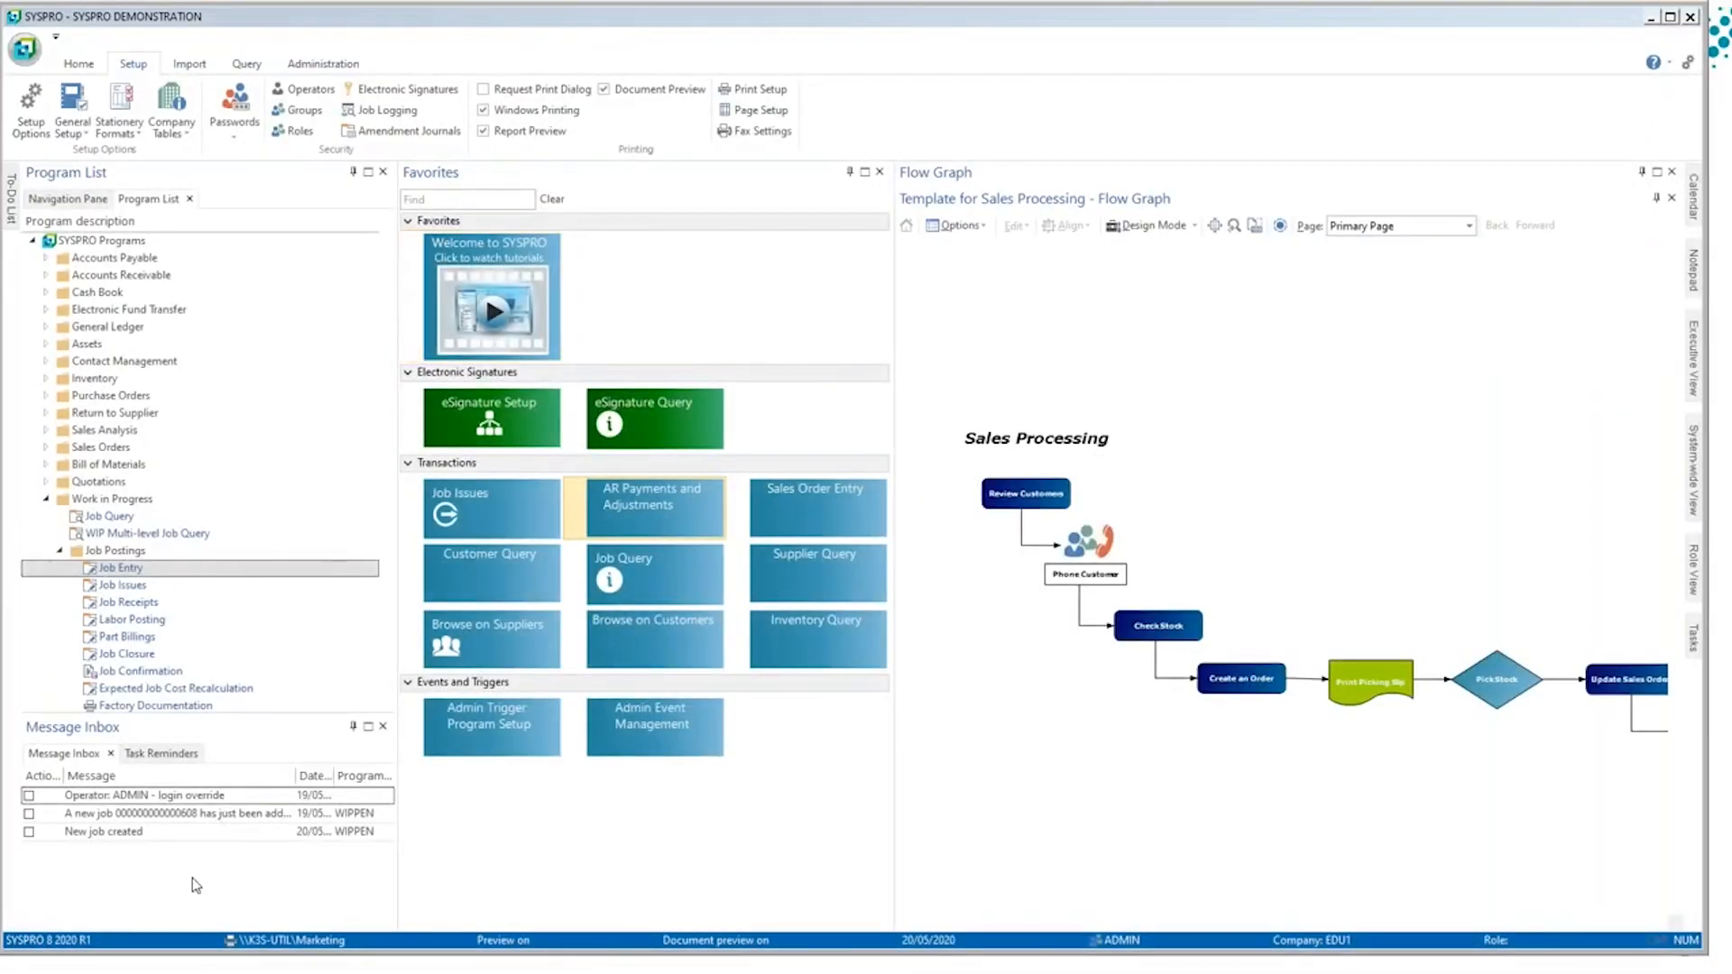
pyautogui.rightClick(191, 877)
pyautogui.click(271, 954)
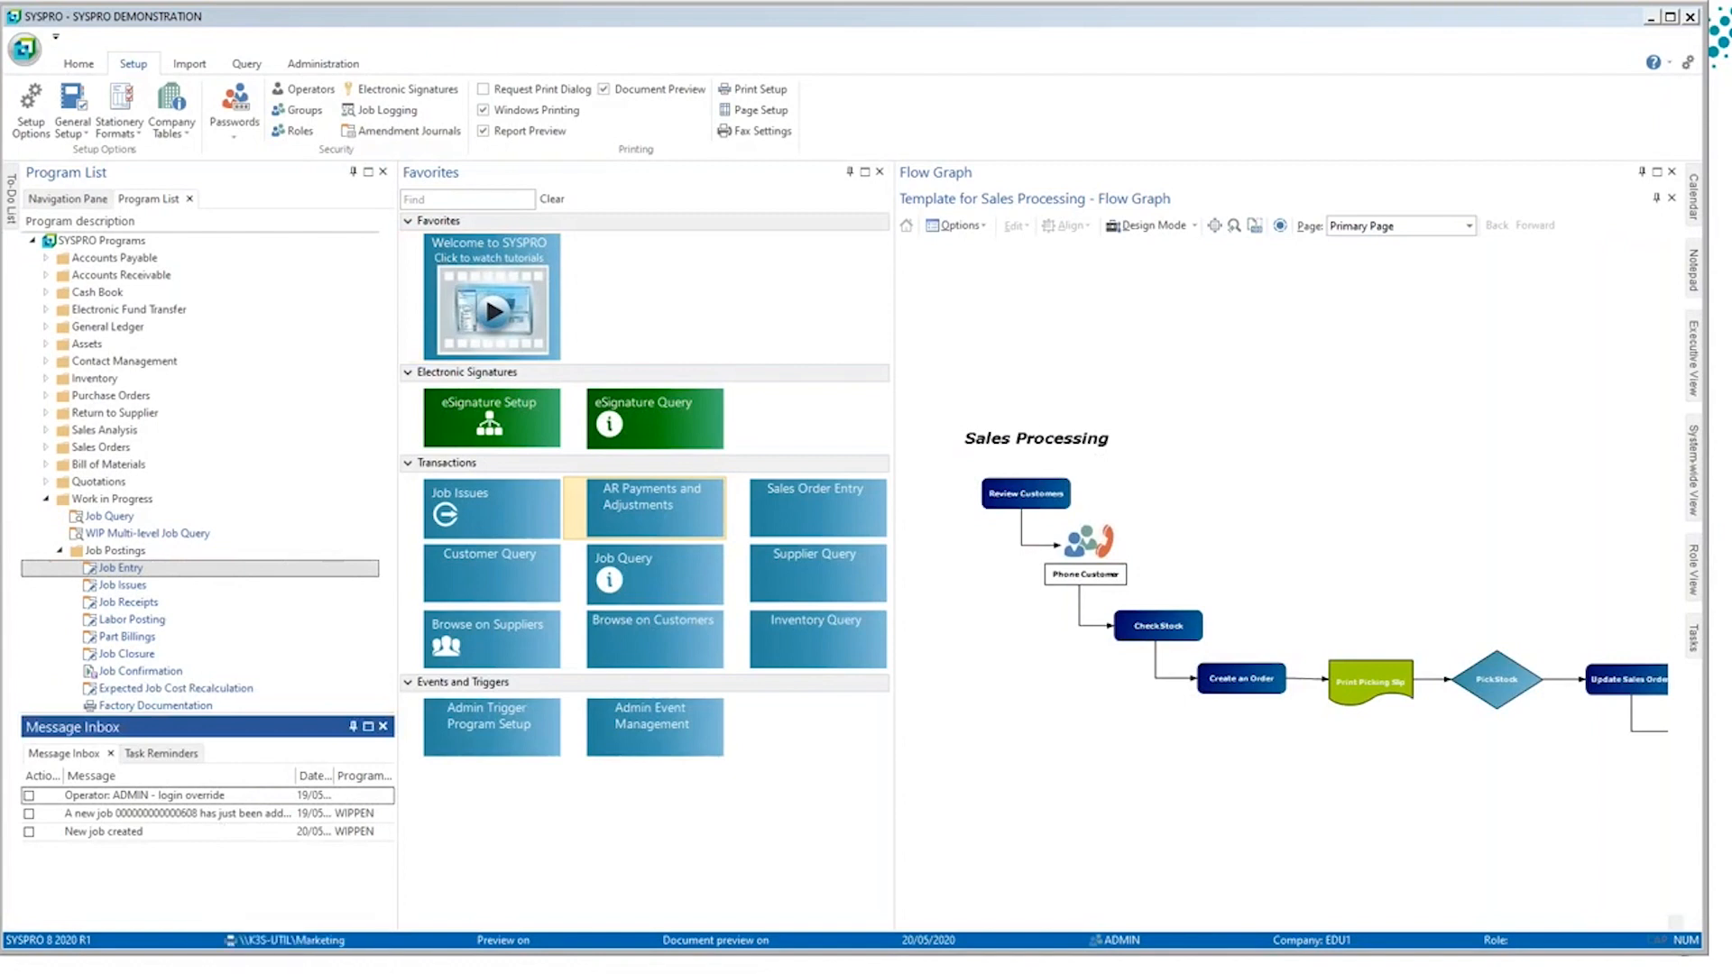
pyautogui.click(175, 855)
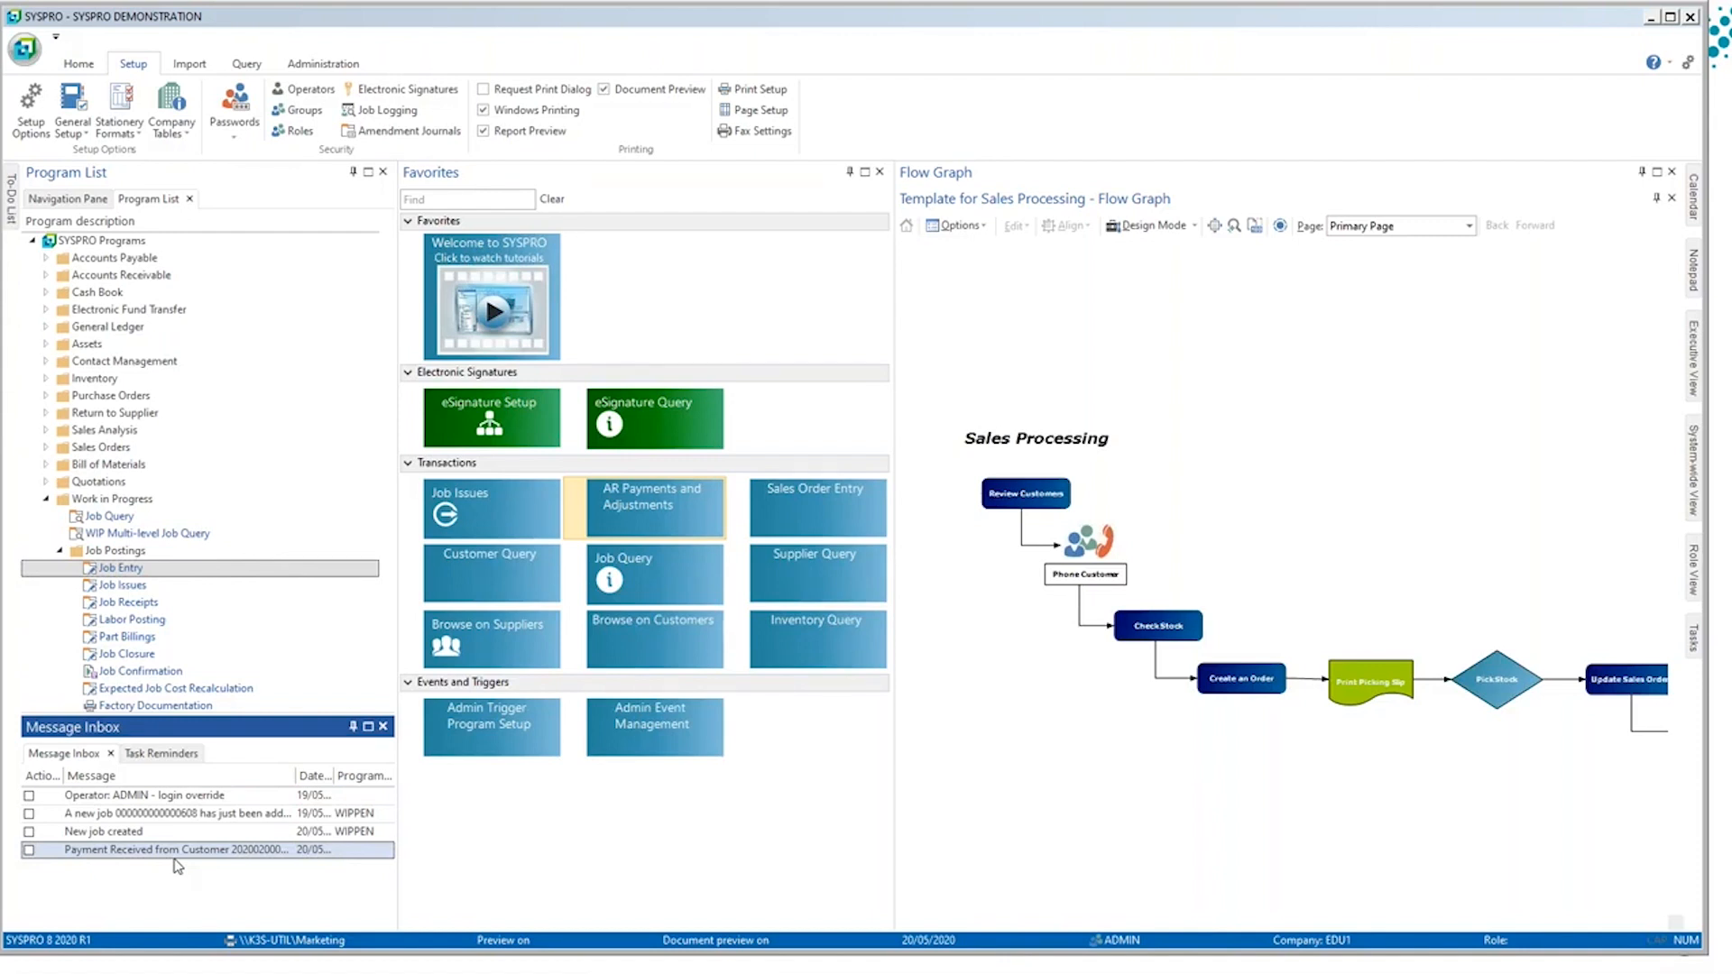
# Step: In Electronic Signatures Setup, collapse all module groups, expand only Accounts Receivable, and open the AR Payment posted configuration
pyautogui.click(429, 438)
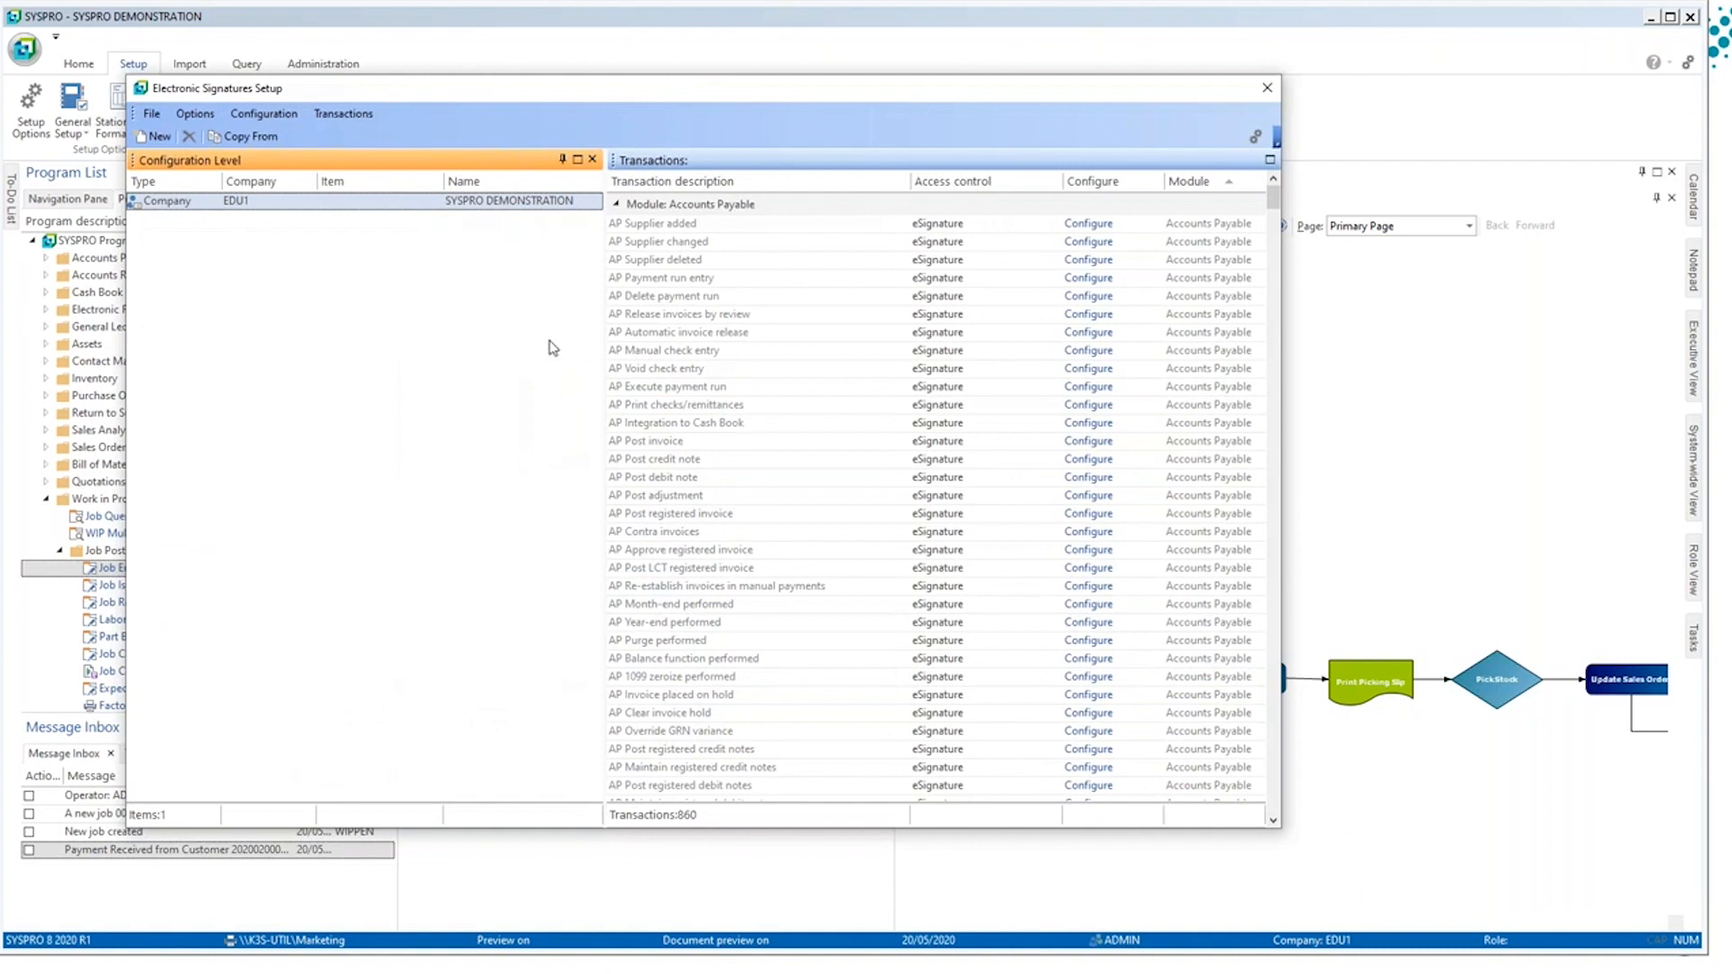
pyautogui.rightClick(632, 204)
pyautogui.click(672, 235)
pyautogui.click(672, 230)
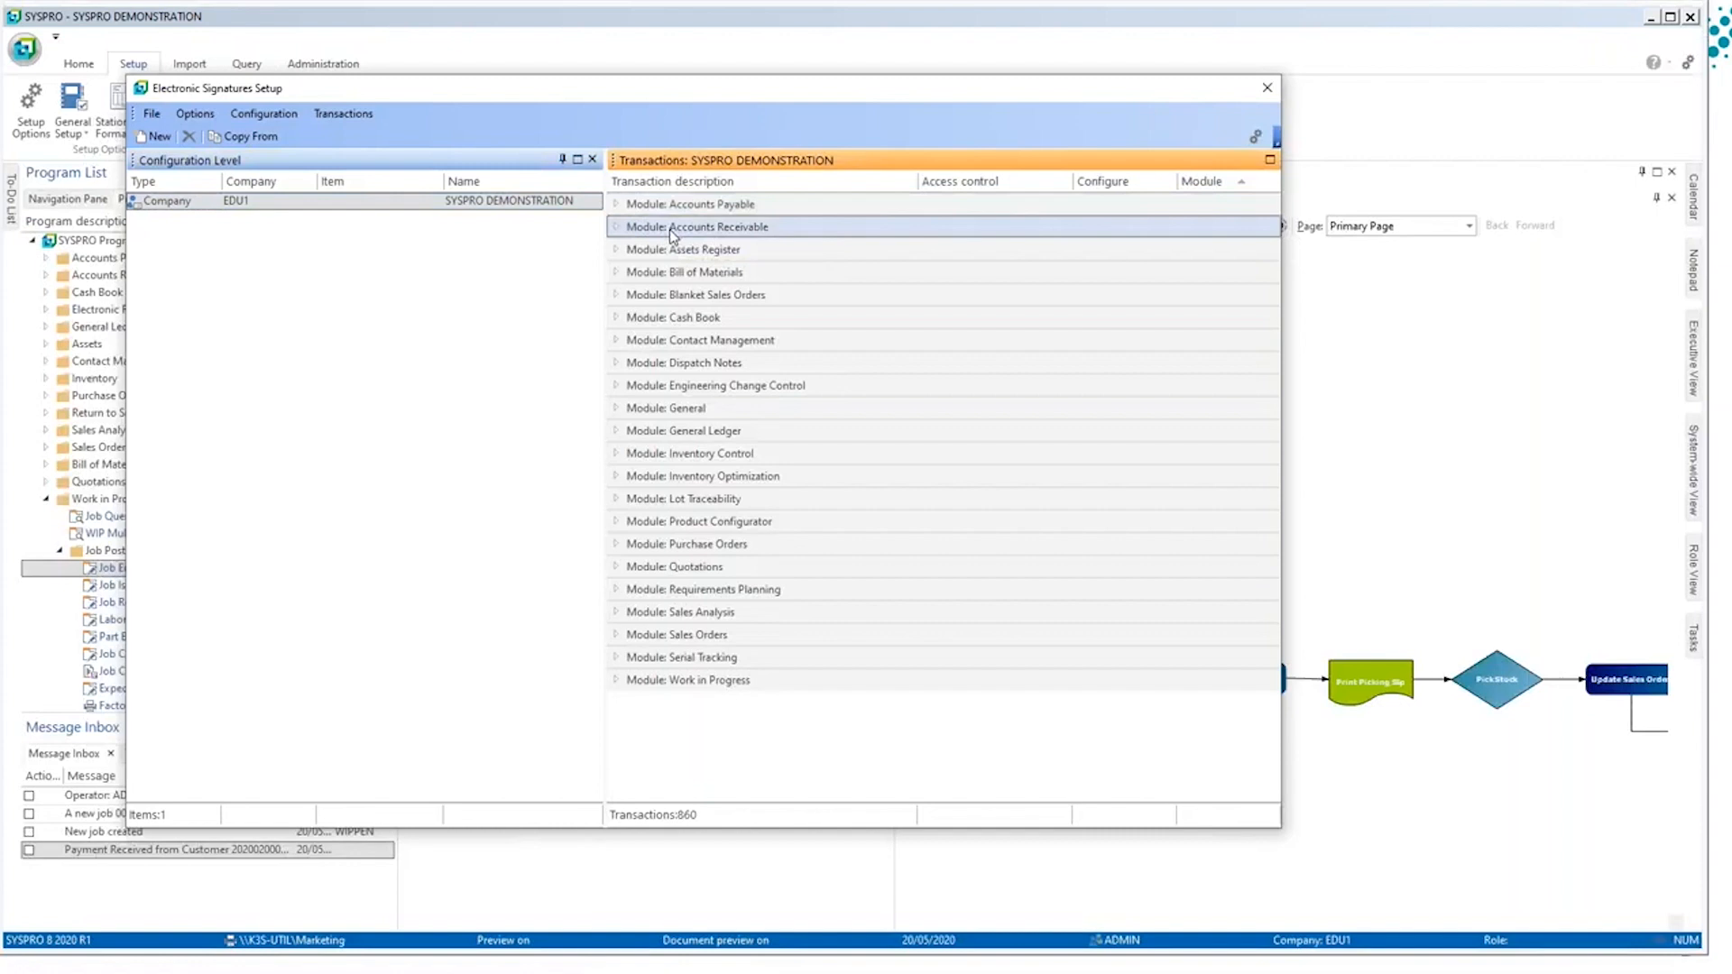
pyautogui.click(618, 228)
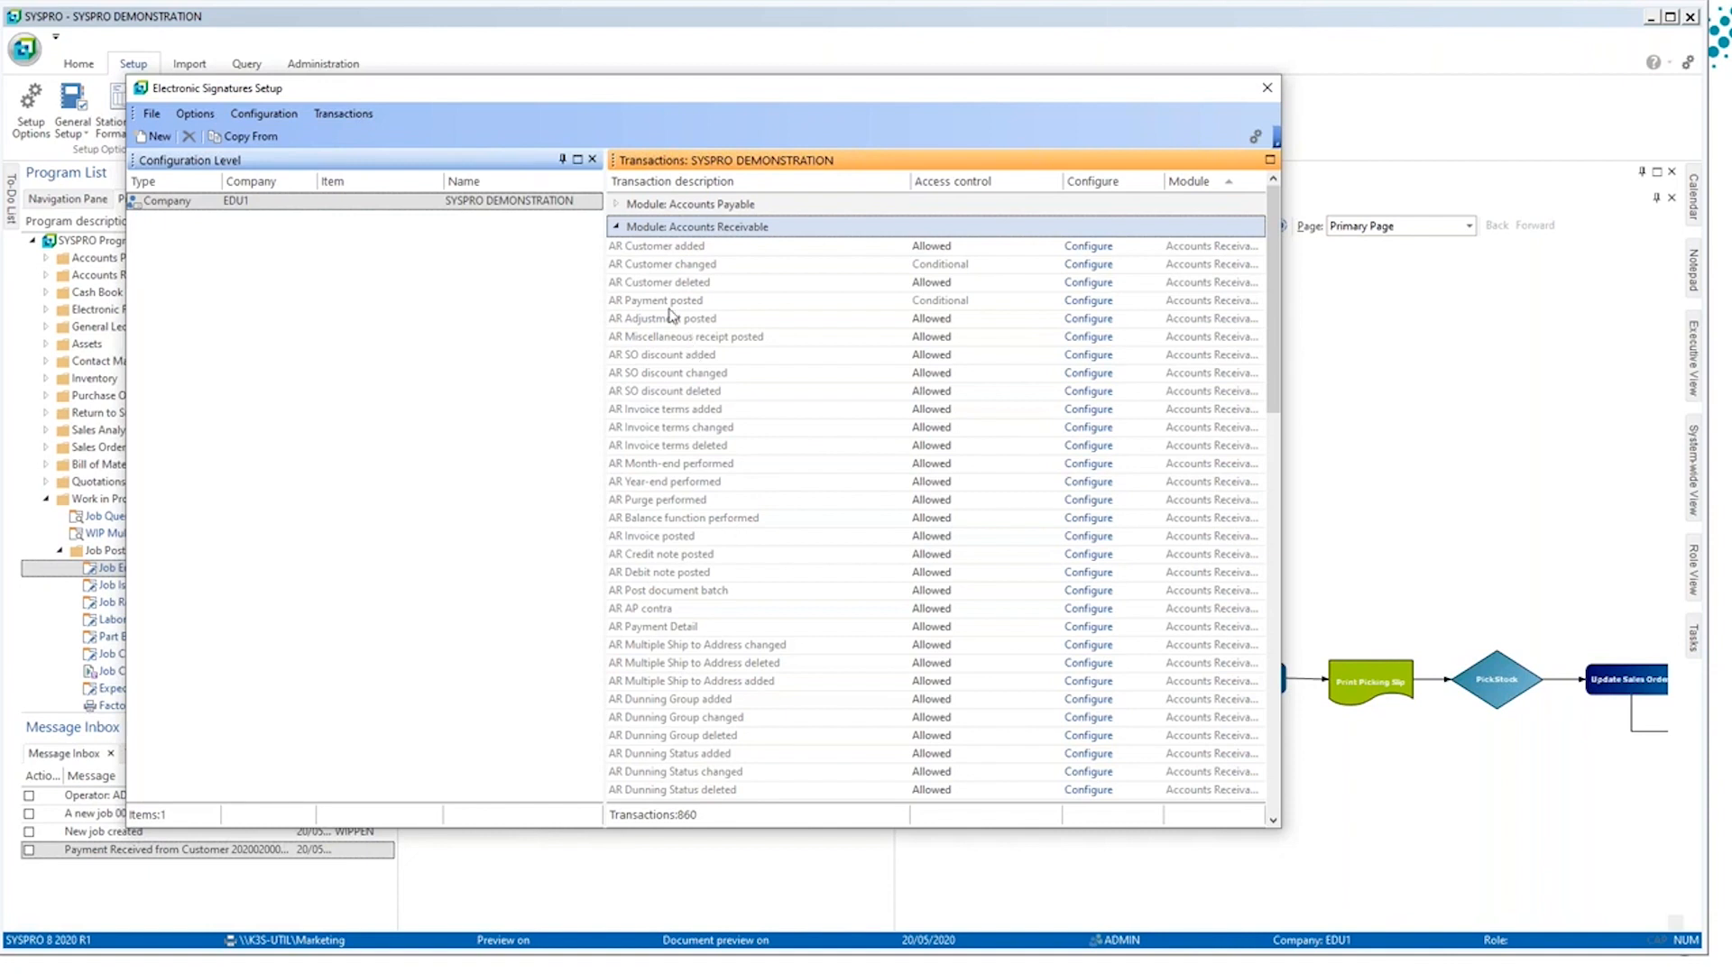
pyautogui.click(668, 304)
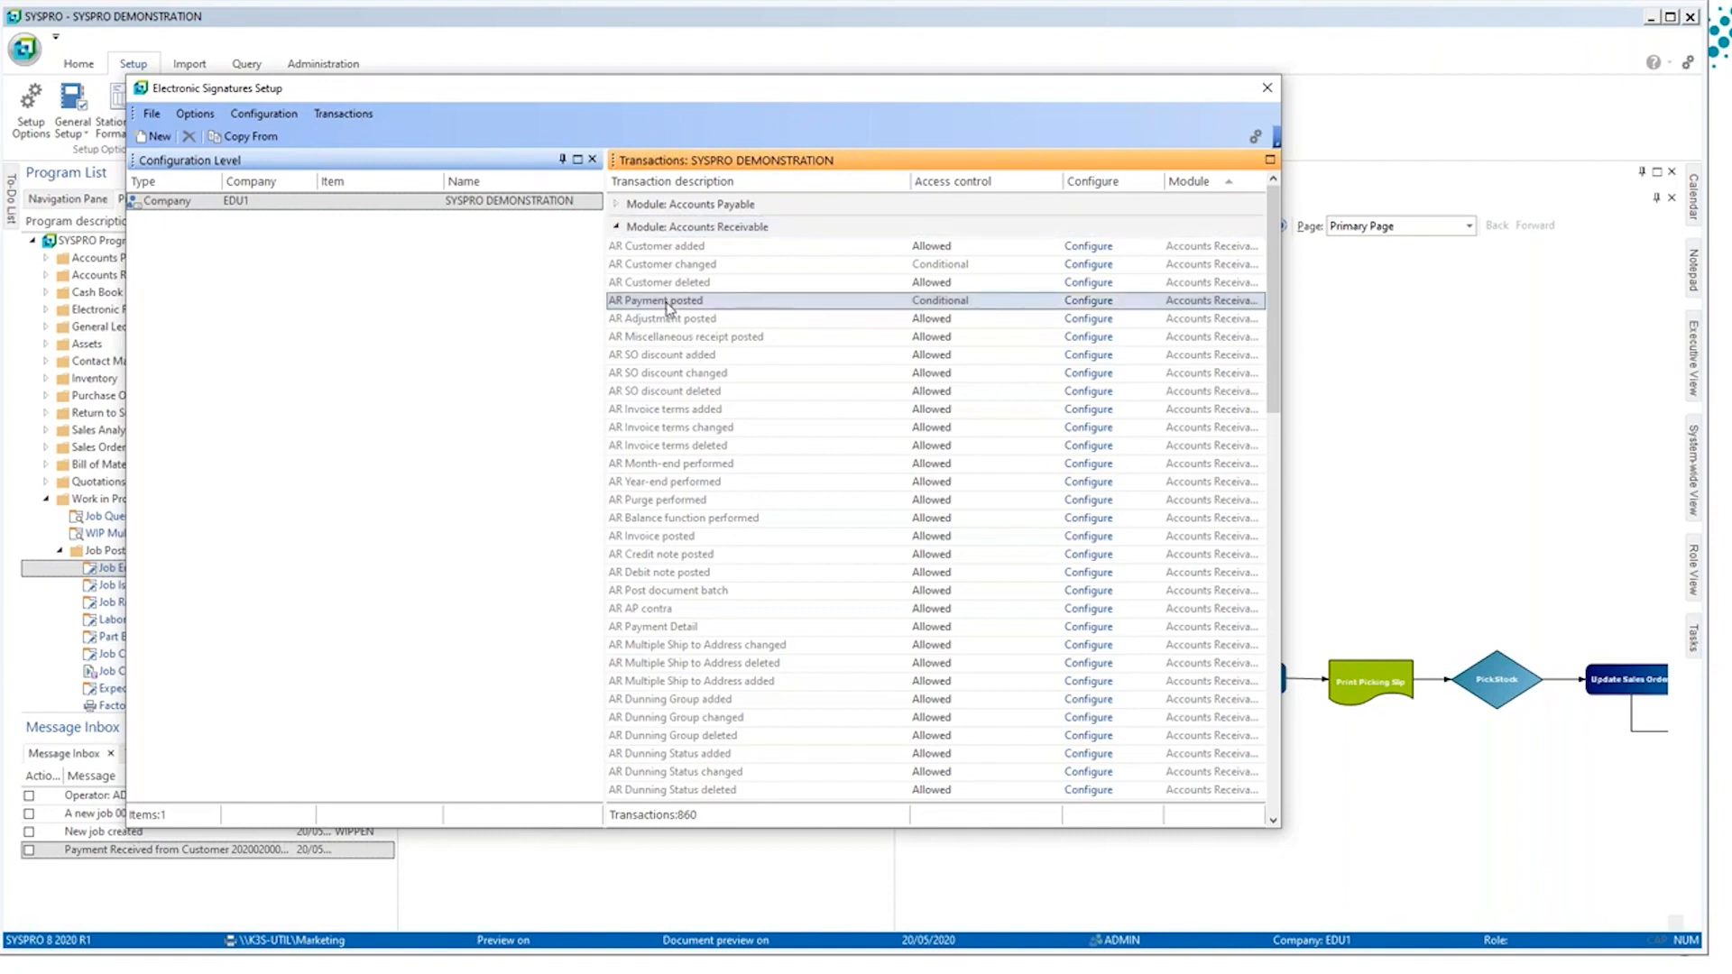
pyautogui.doubleClick(669, 303)
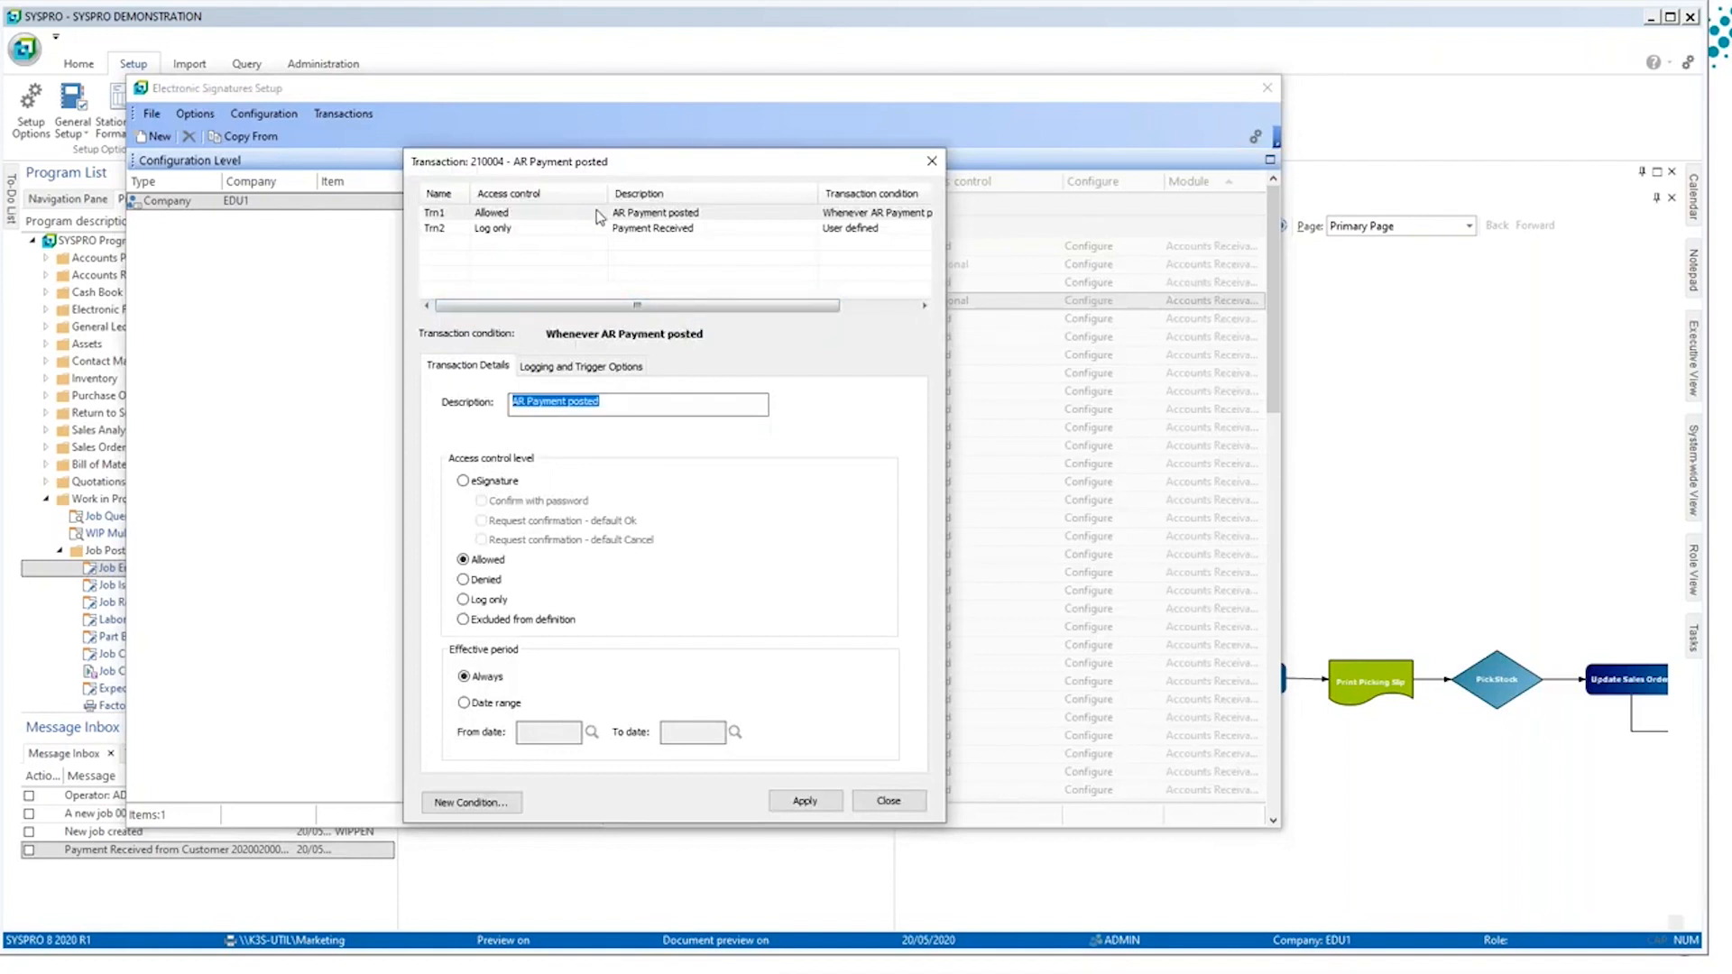
# Step: Examine the user-defined condition of the Payment Received entry and the variables available for it, without changing them
pyautogui.click(653, 236)
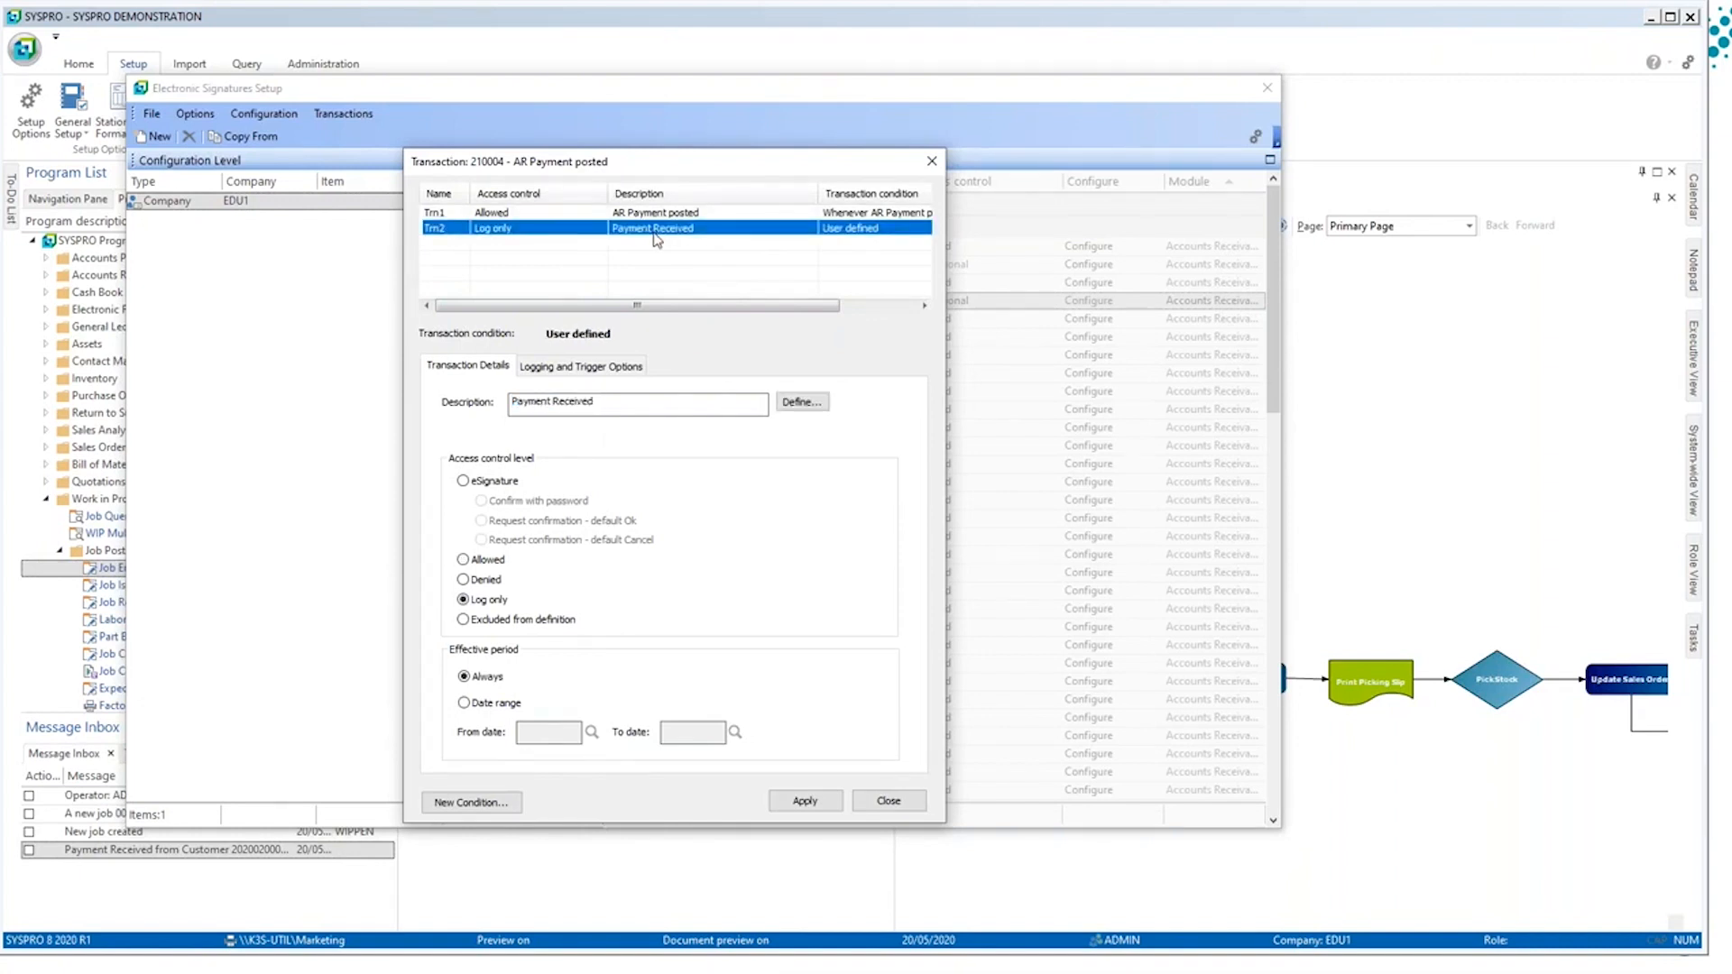
pyautogui.click(811, 404)
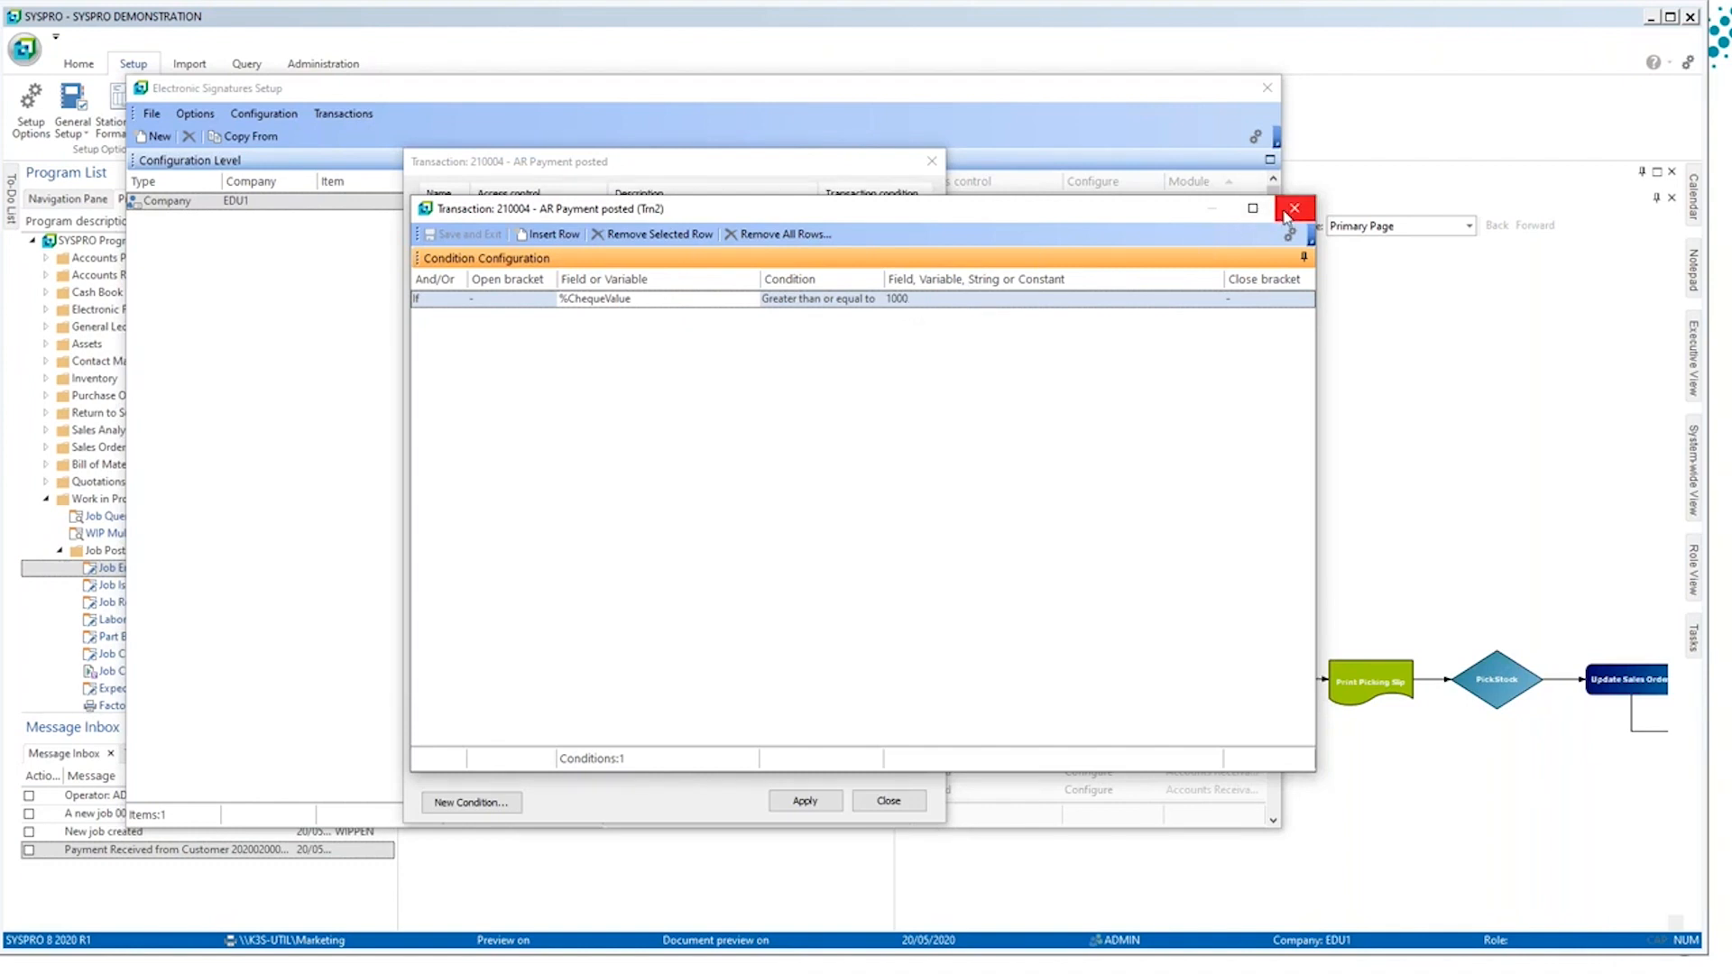
pyautogui.click(703, 302)
pyautogui.click(766, 299)
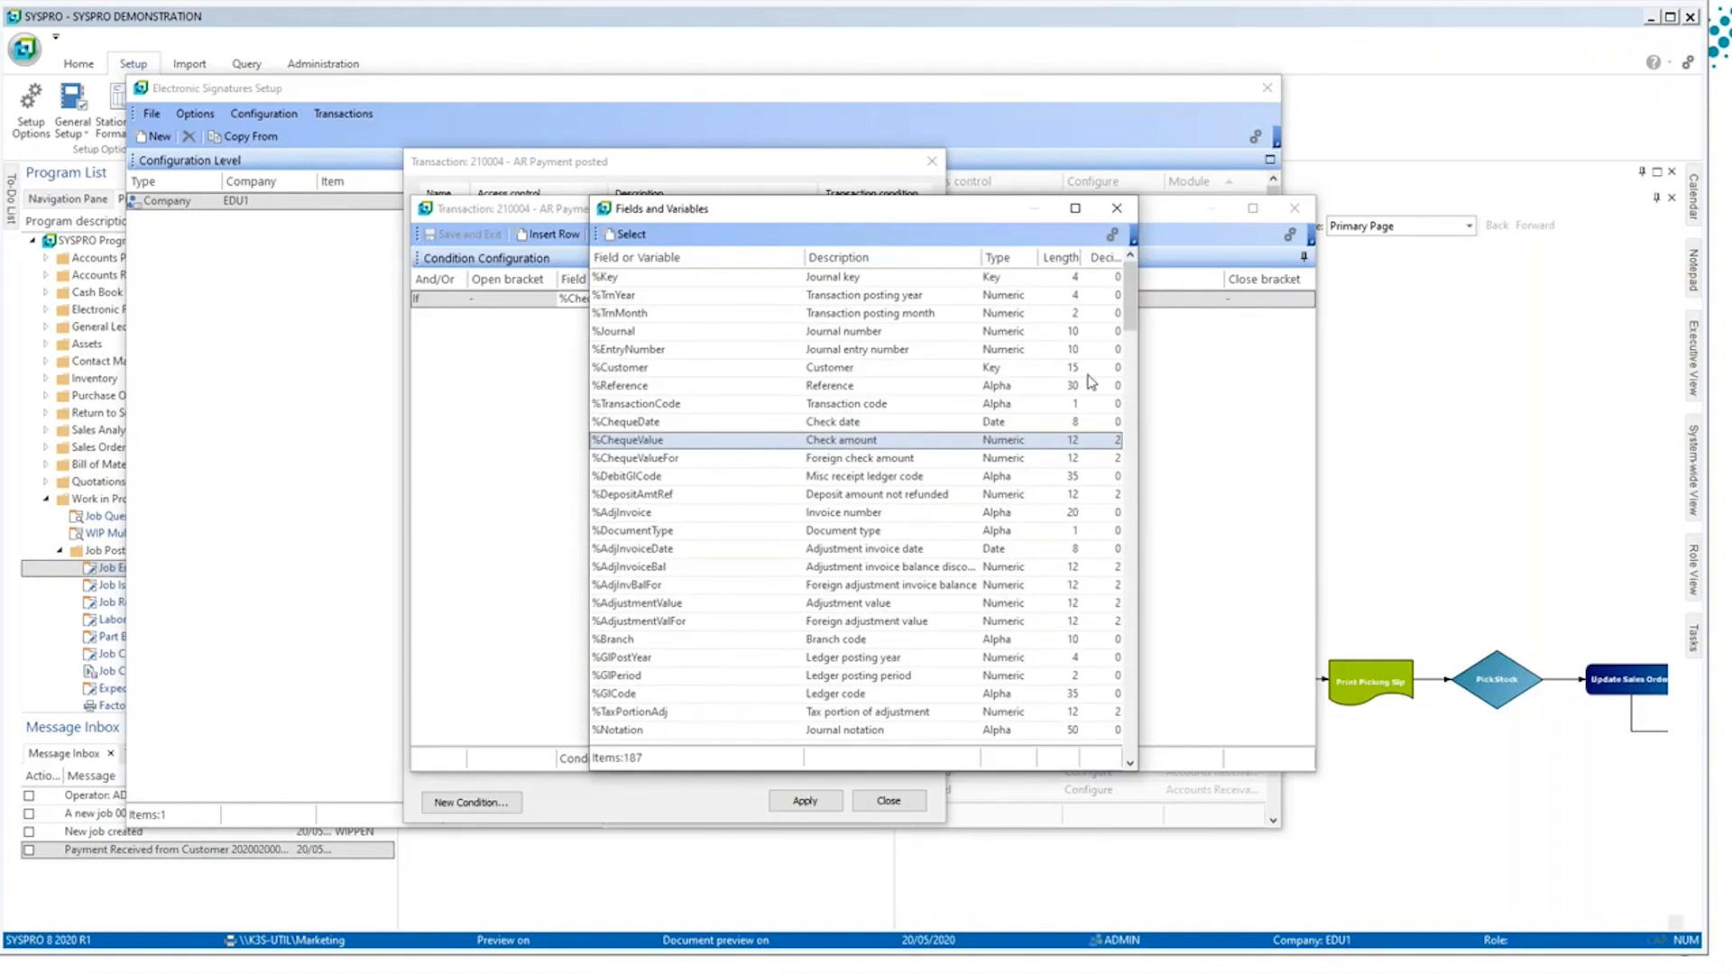
pyautogui.click(1129, 210)
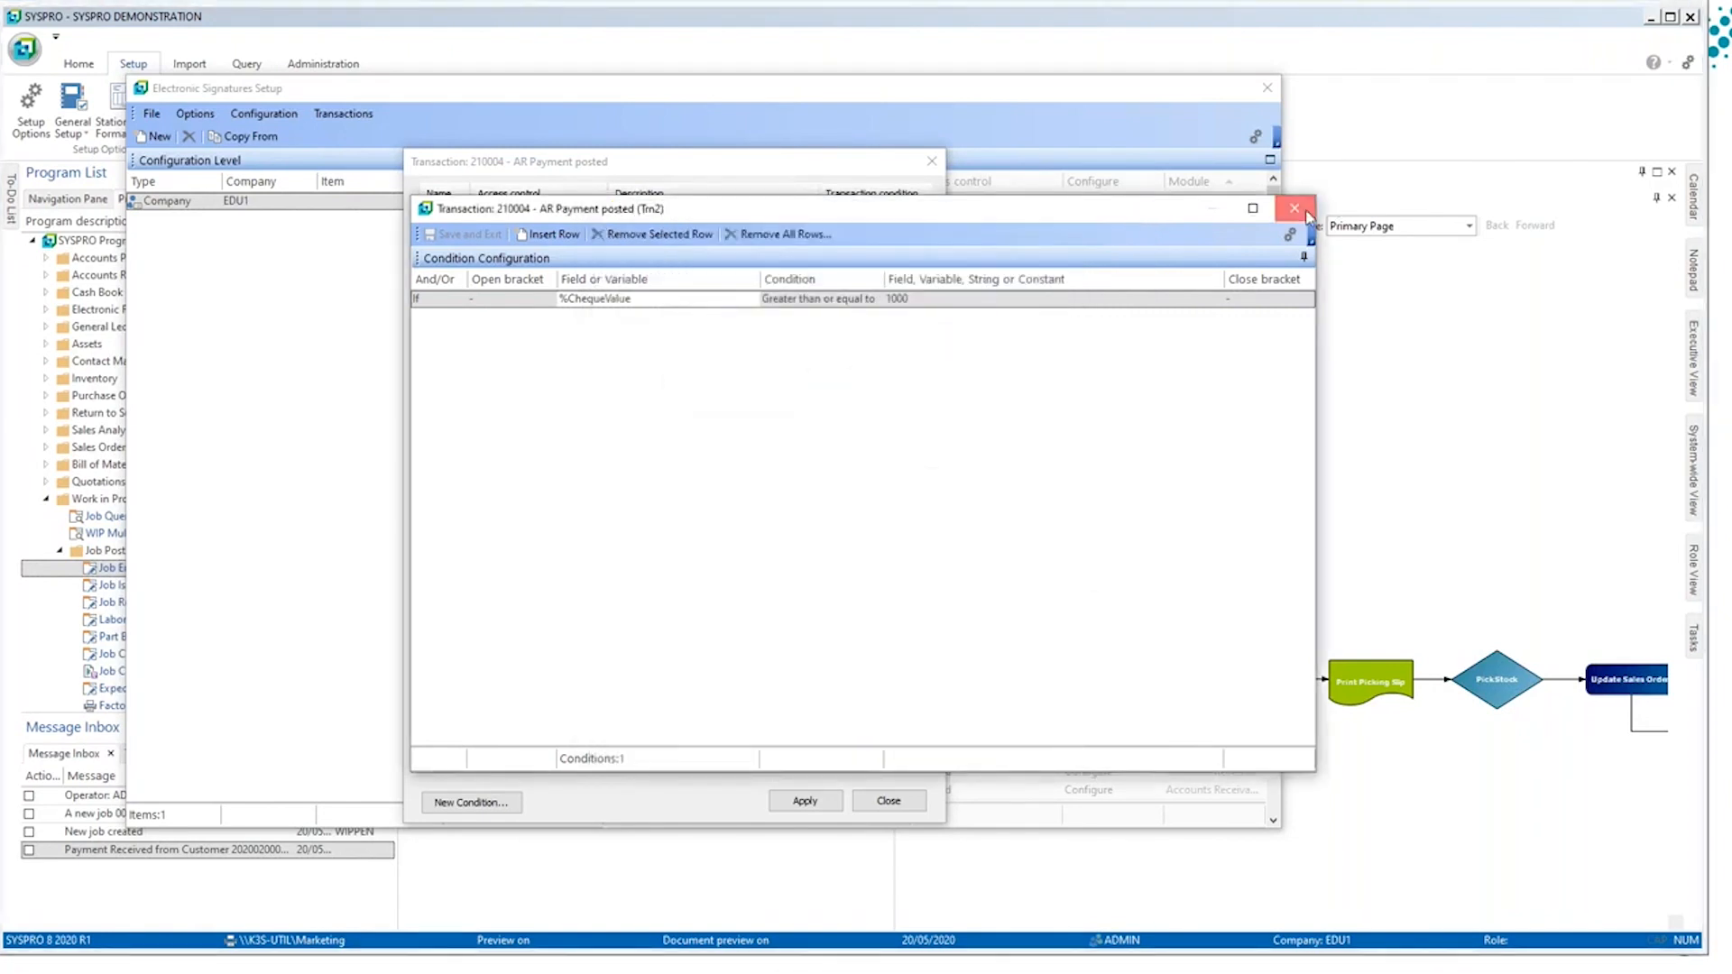
pyautogui.click(1307, 214)
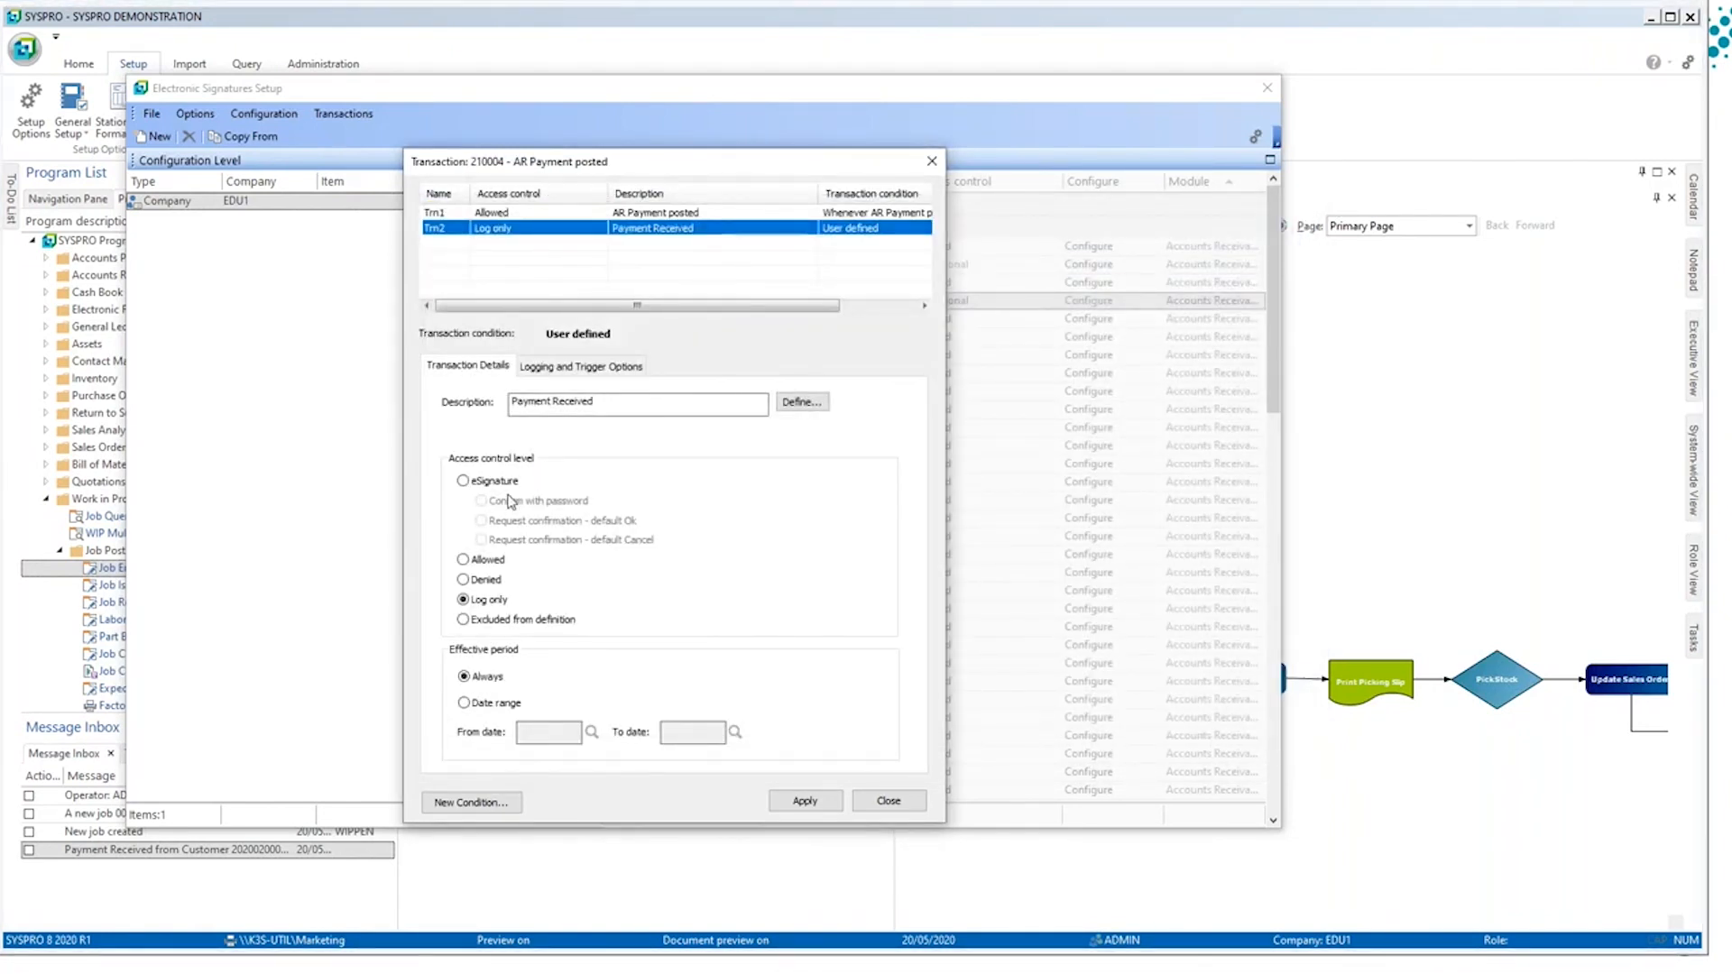
# Step: Review the Payment Received email trigger's contents and the message inbox trigger, closing Electronic Signatures Setup without changes
pyautogui.click(544, 373)
pyautogui.click(620, 552)
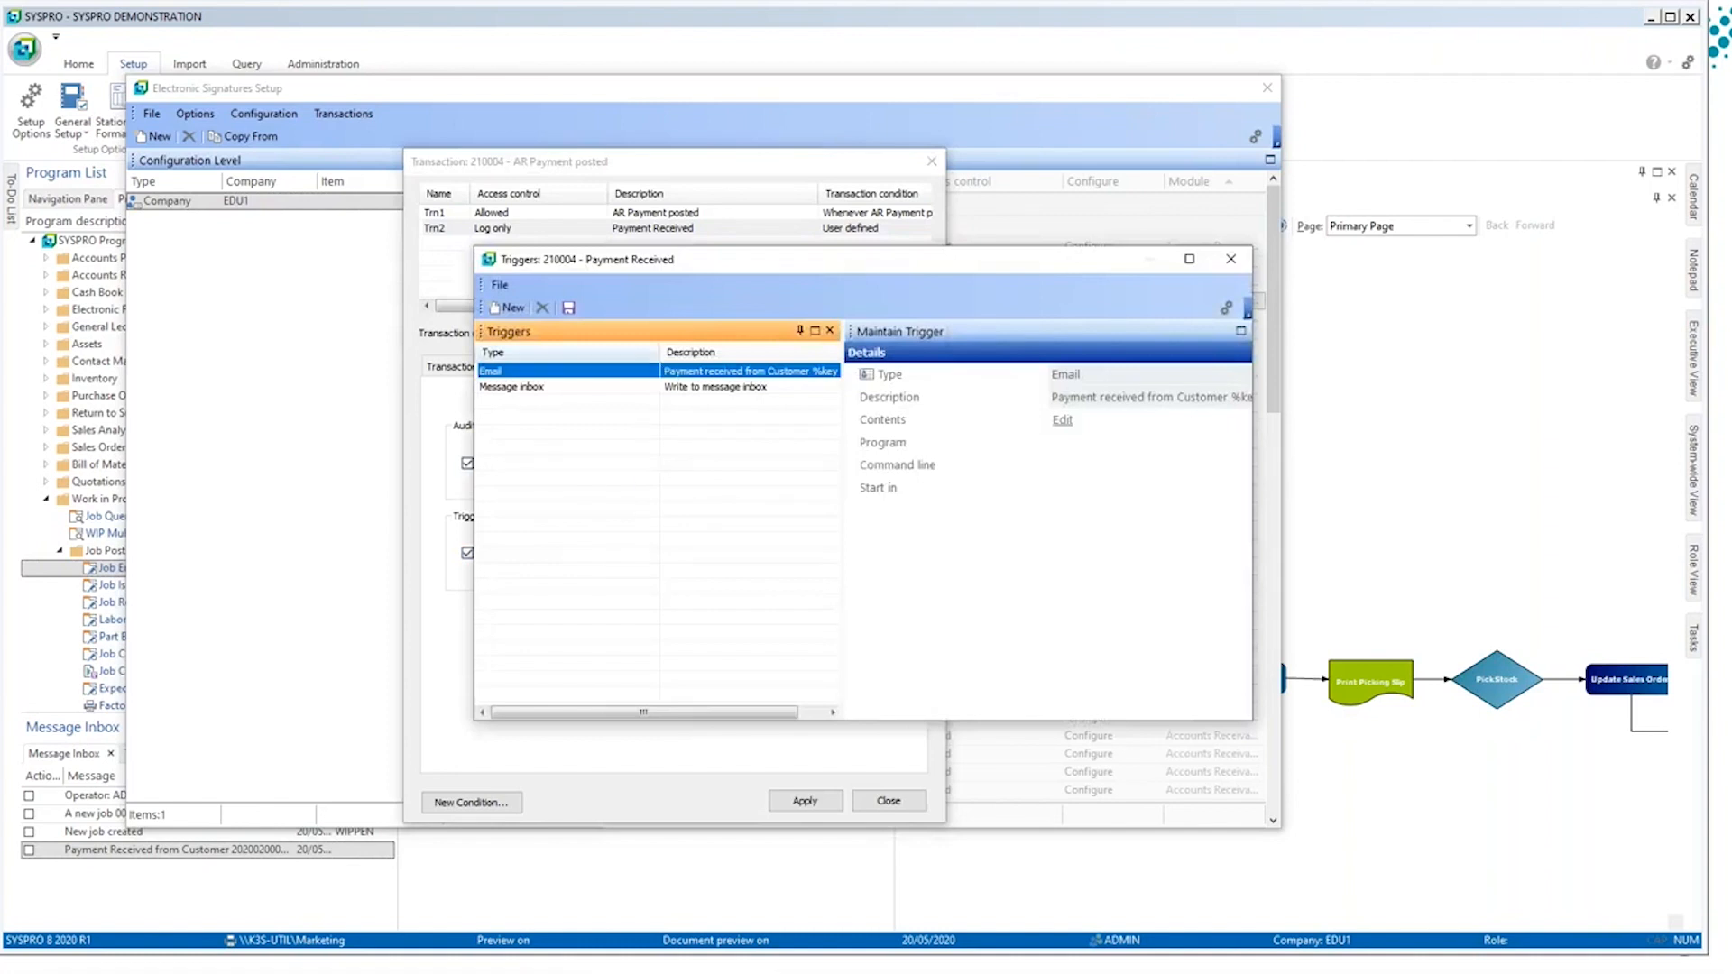
pyautogui.doubleClick(612, 374)
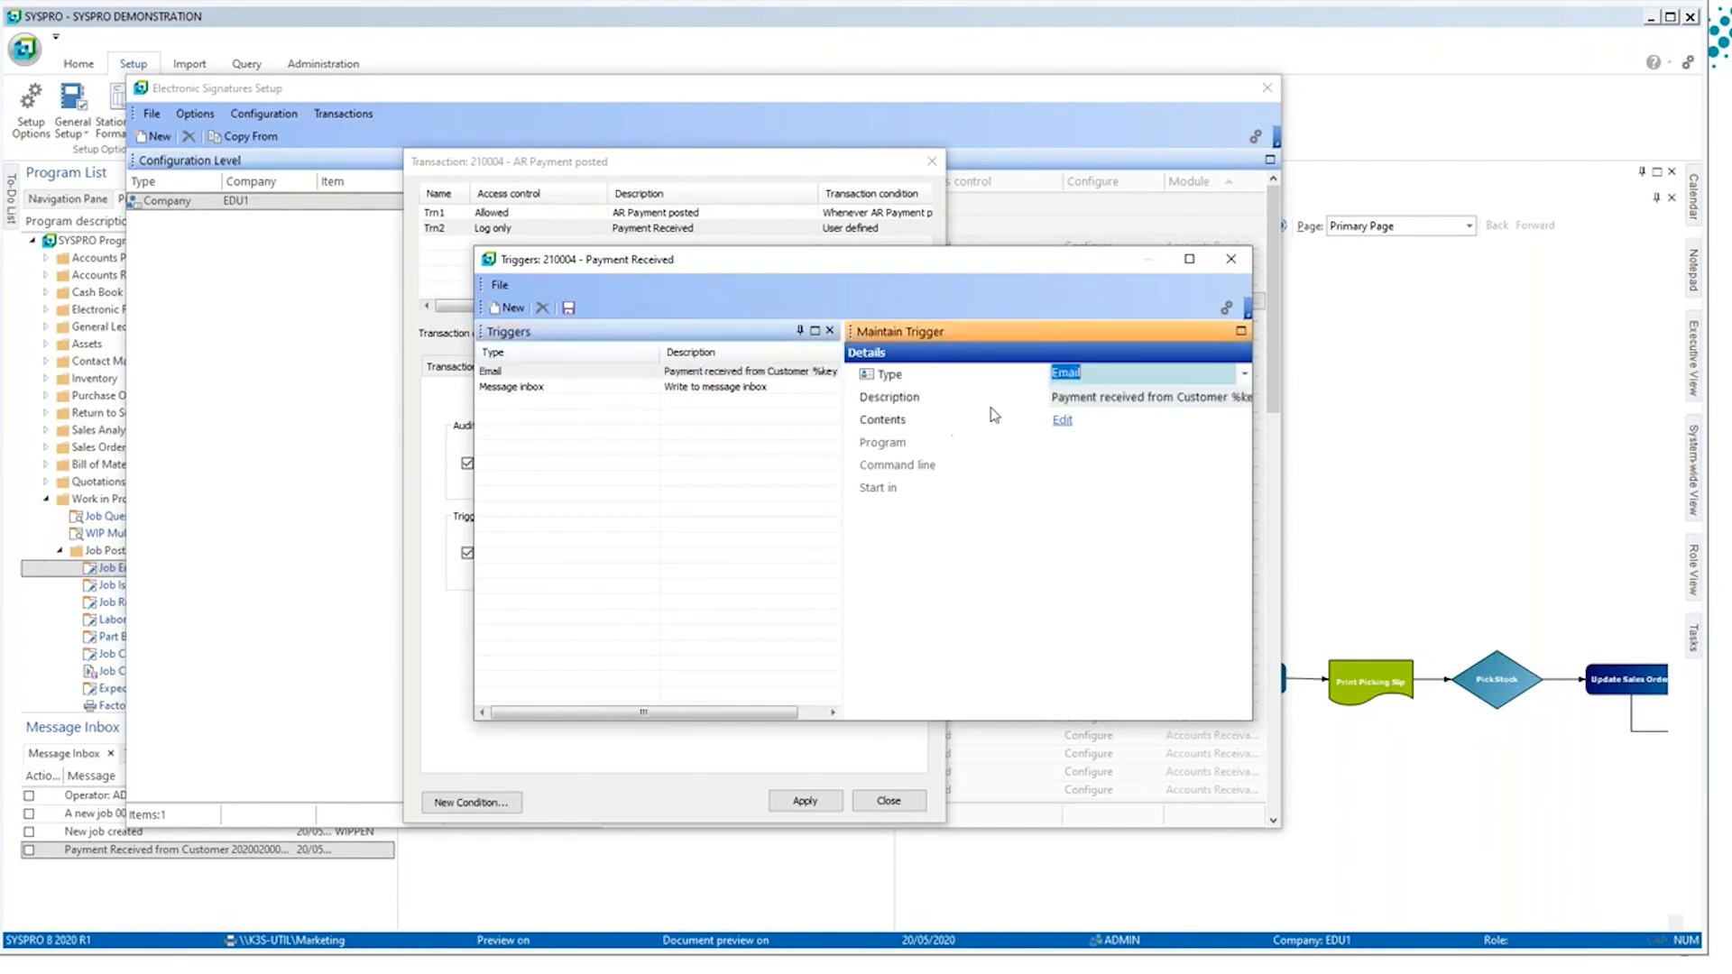
pyautogui.click(1068, 423)
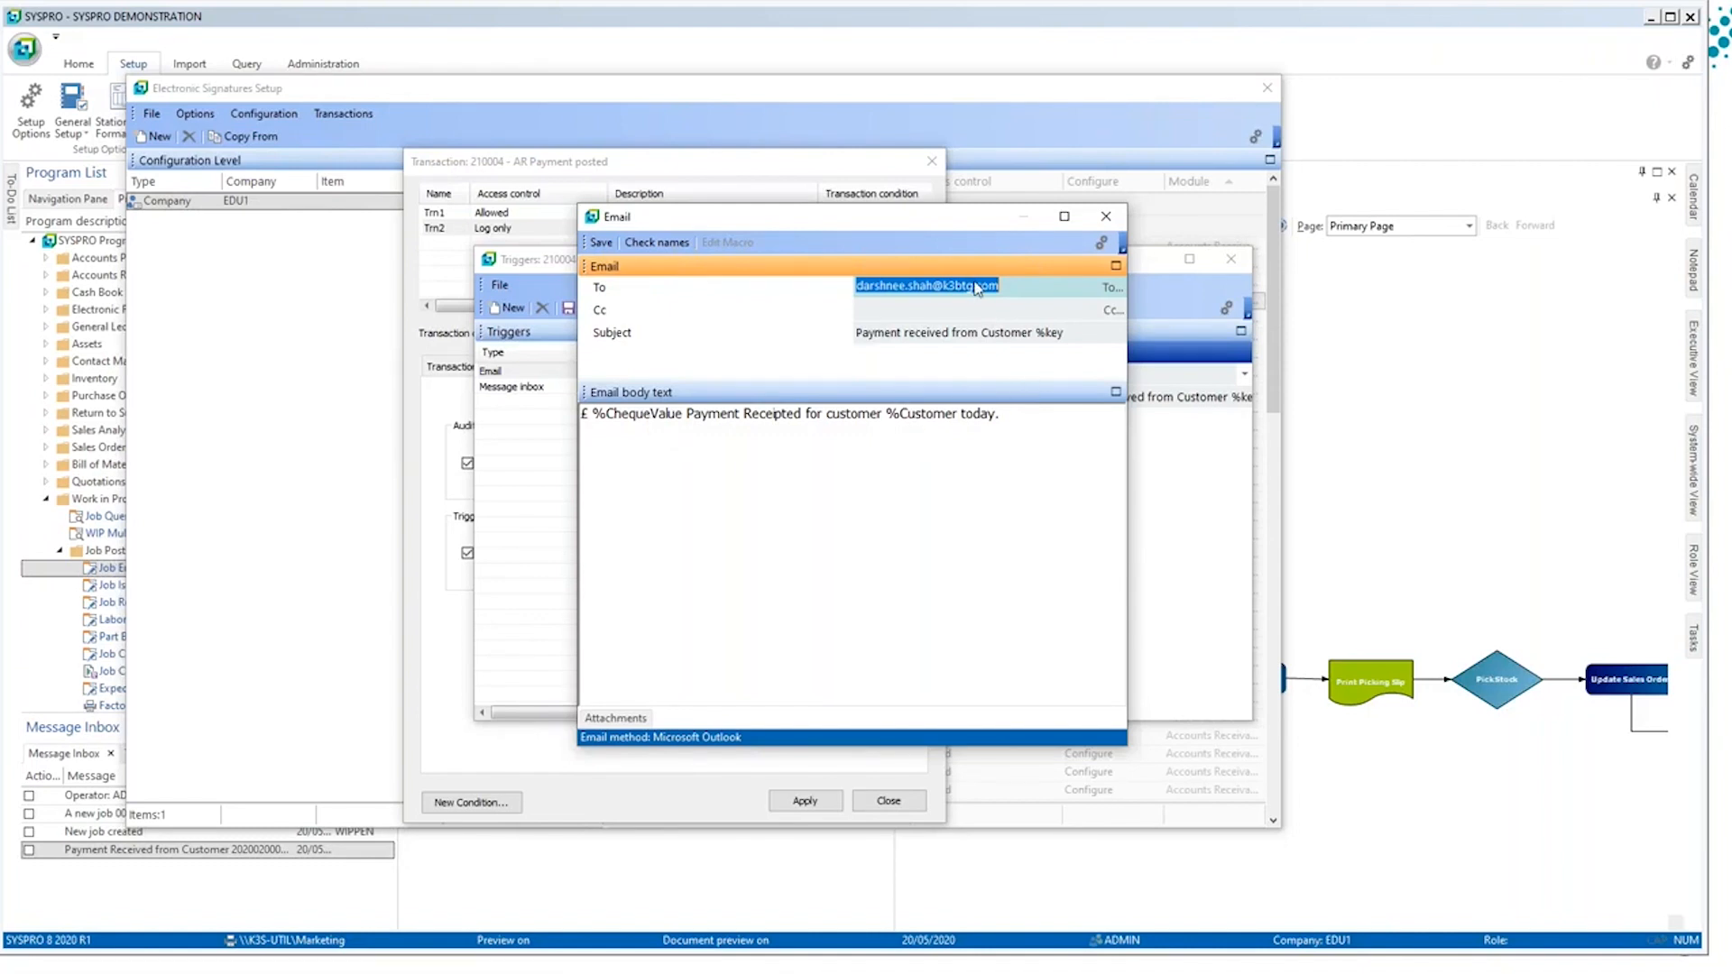
pyautogui.click(1104, 220)
pyautogui.click(679, 389)
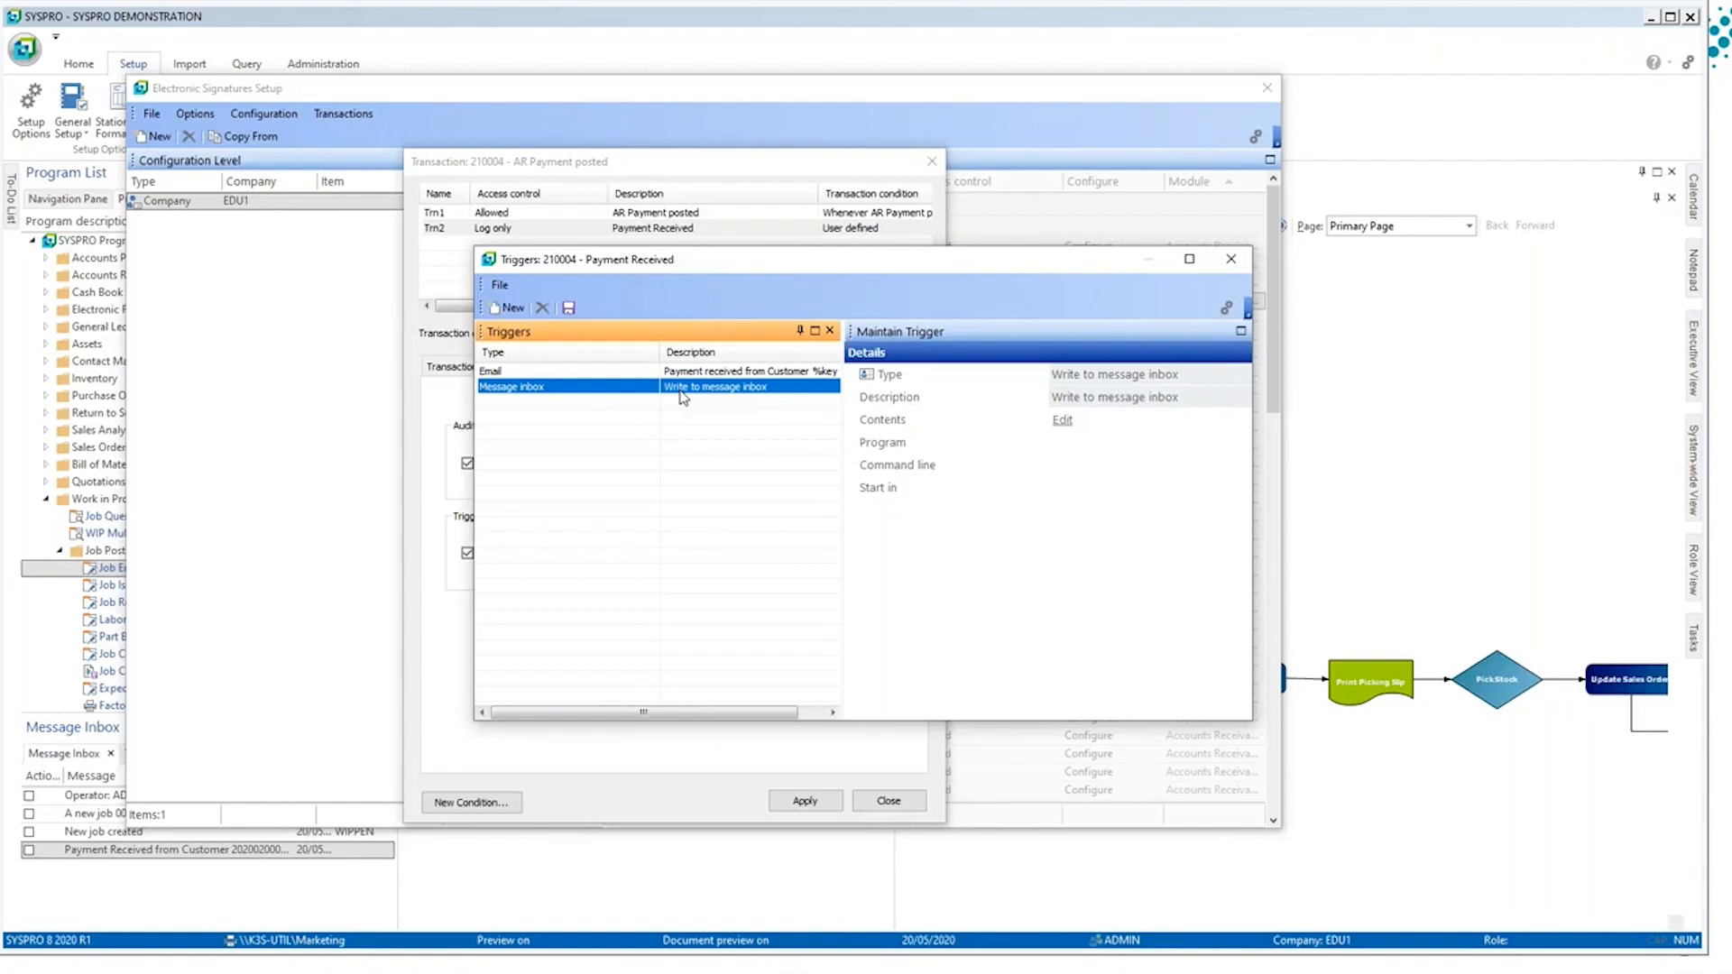
pyautogui.press('Escape')
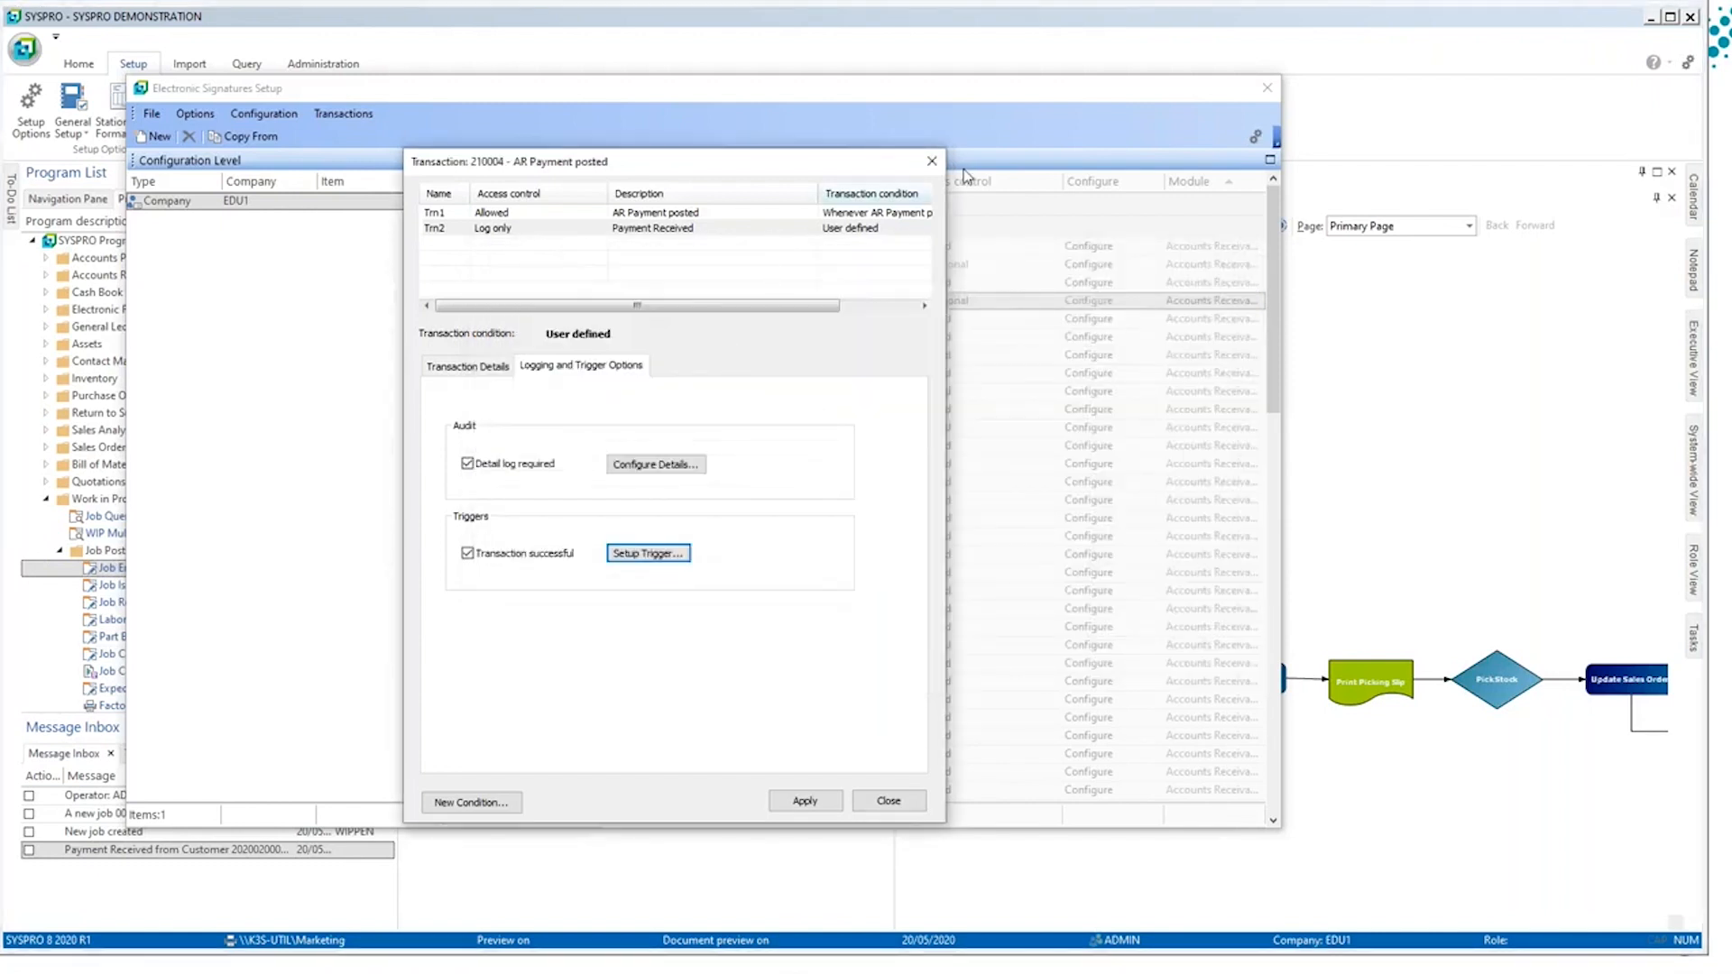
pyautogui.click(932, 161)
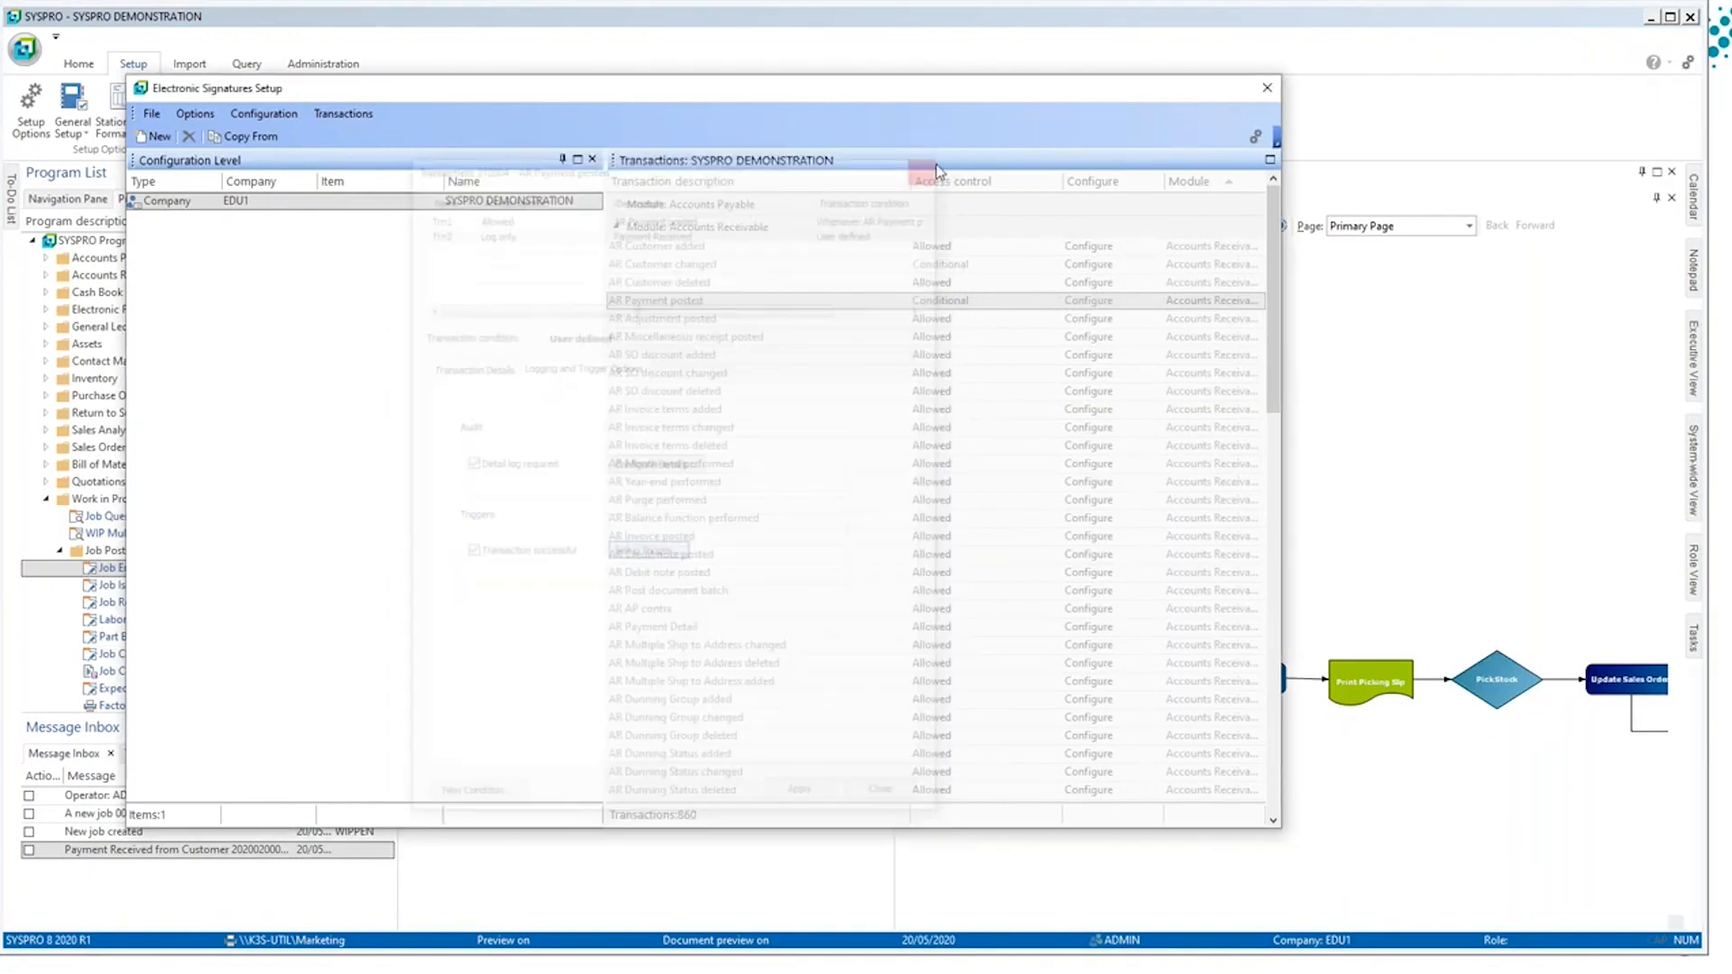
pyautogui.click(1265, 88)
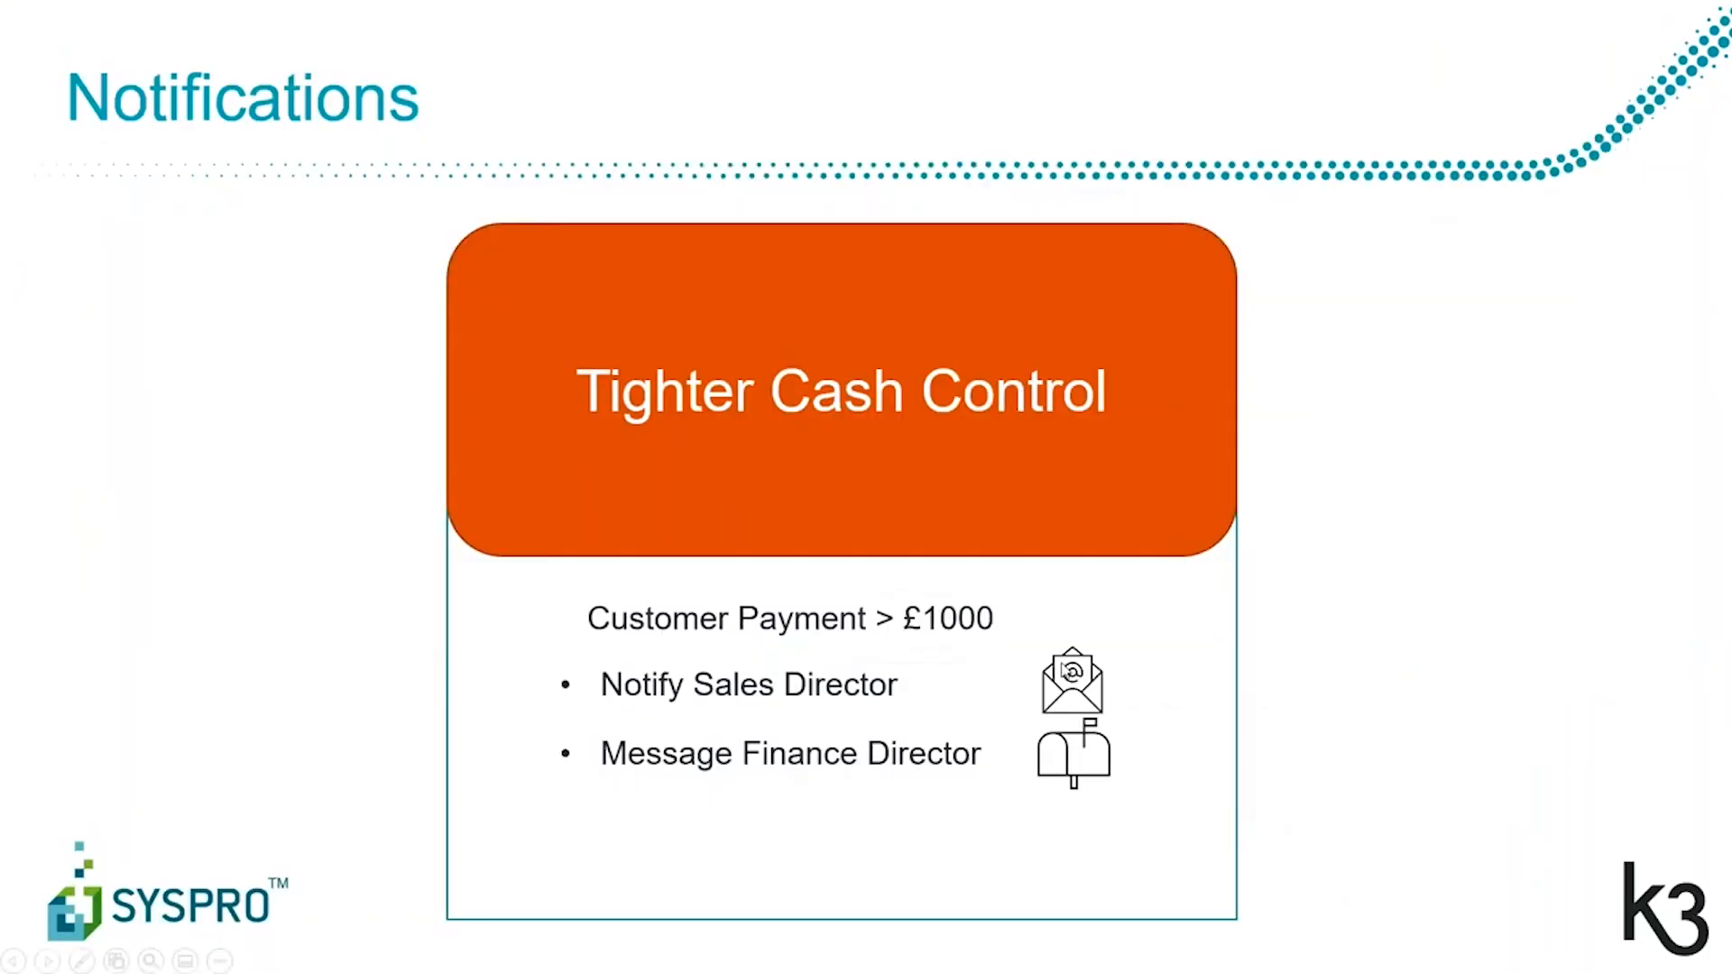
pyautogui.click(1034, 662)
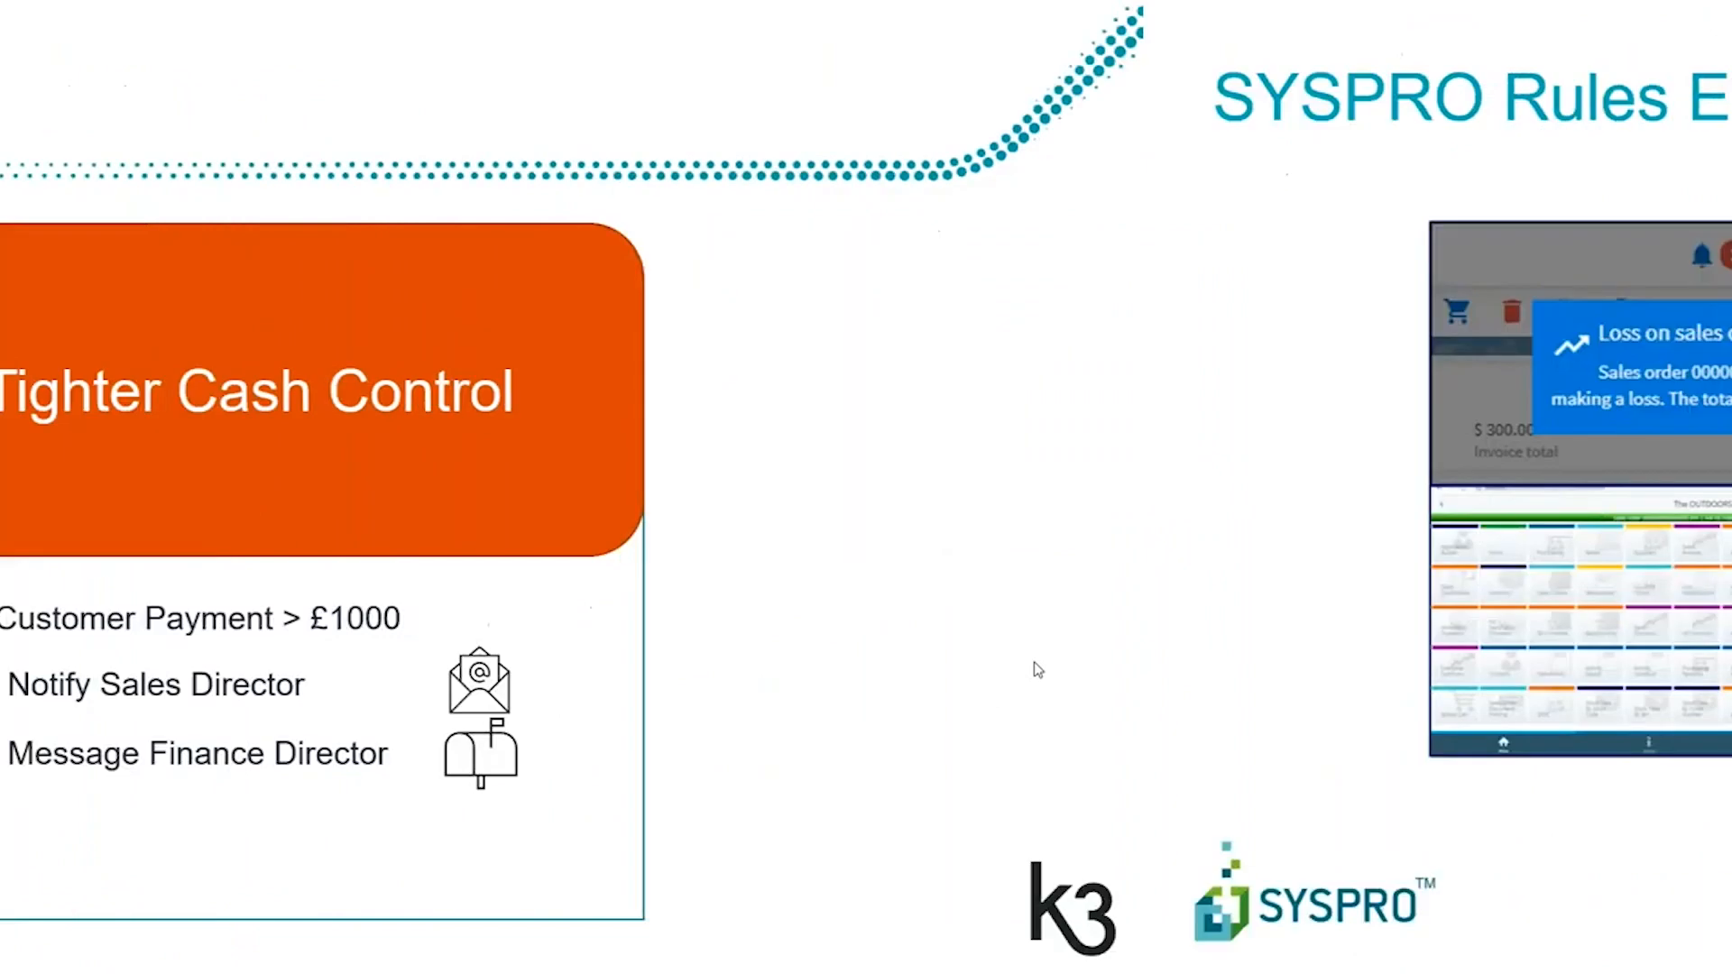
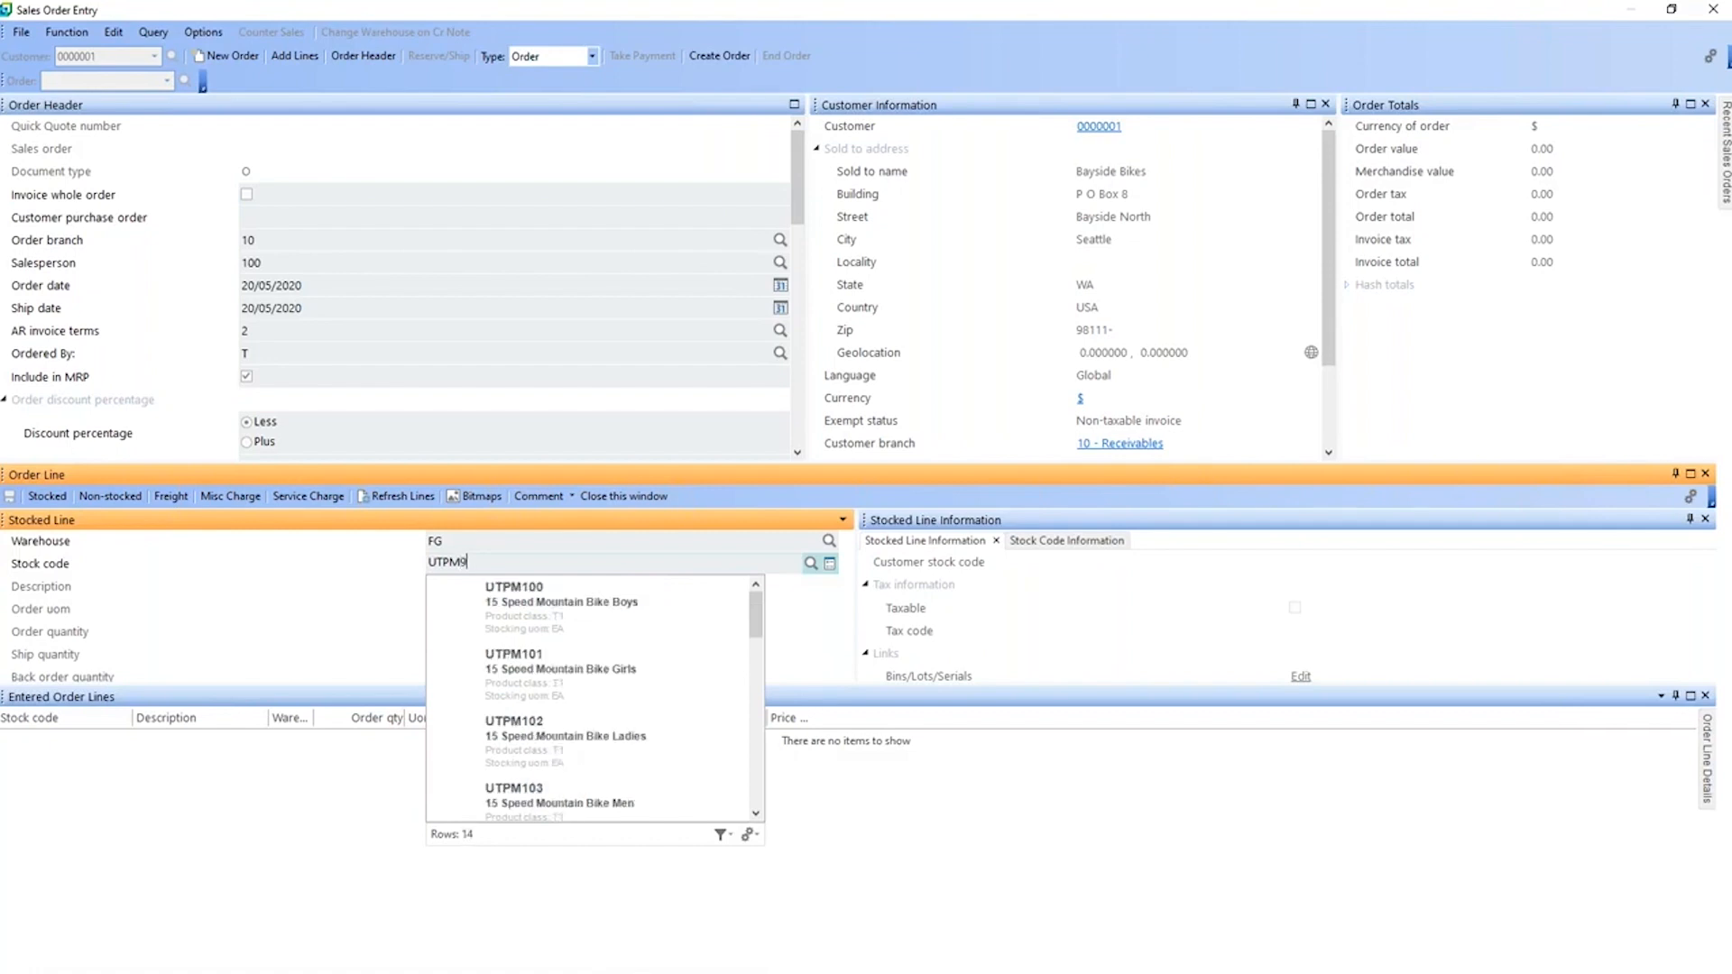
# Step: Complete the stocked order line with stock code UTPM905, order quantity 1 and ship quantity 1
pyautogui.write('05')
pyautogui.press('Tab')
pyautogui.press('Tab')
pyautogui.hotkey('shift', 'Tab')
pyautogui.write('1')
pyautogui.press('Tab')
pyautogui.press('Return')
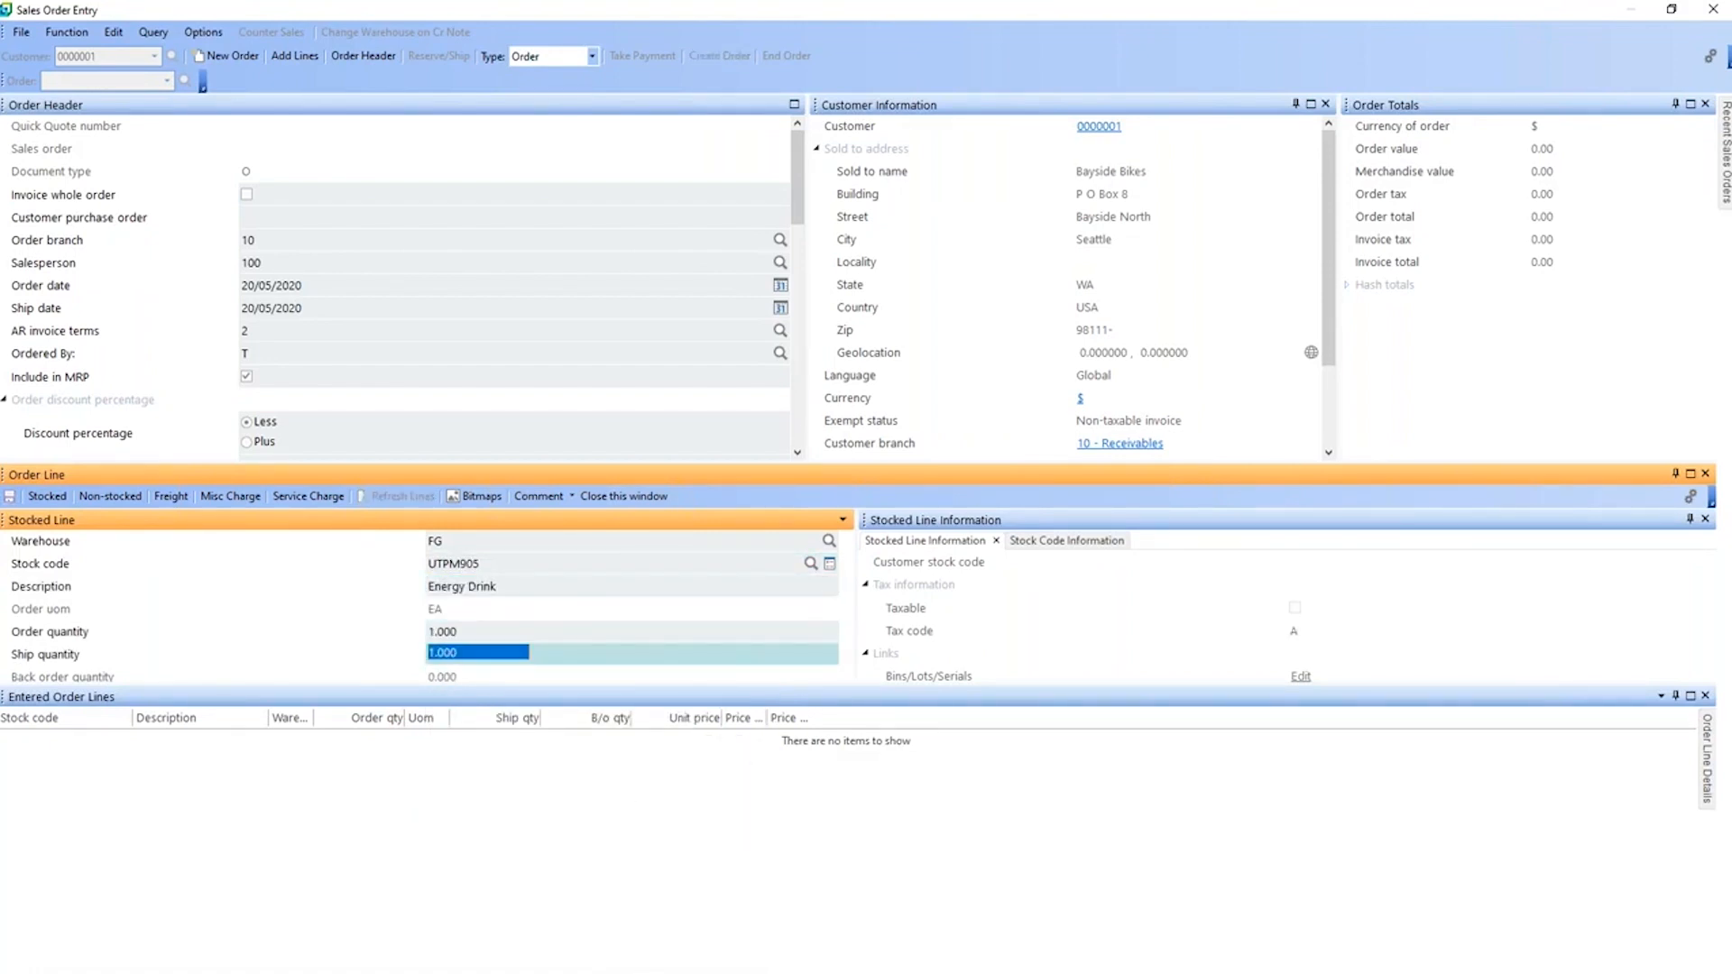
# Step: Try to add the Energy Drink line to the sales order, and leave Sales Order Entry
pyautogui.click(905, 493)
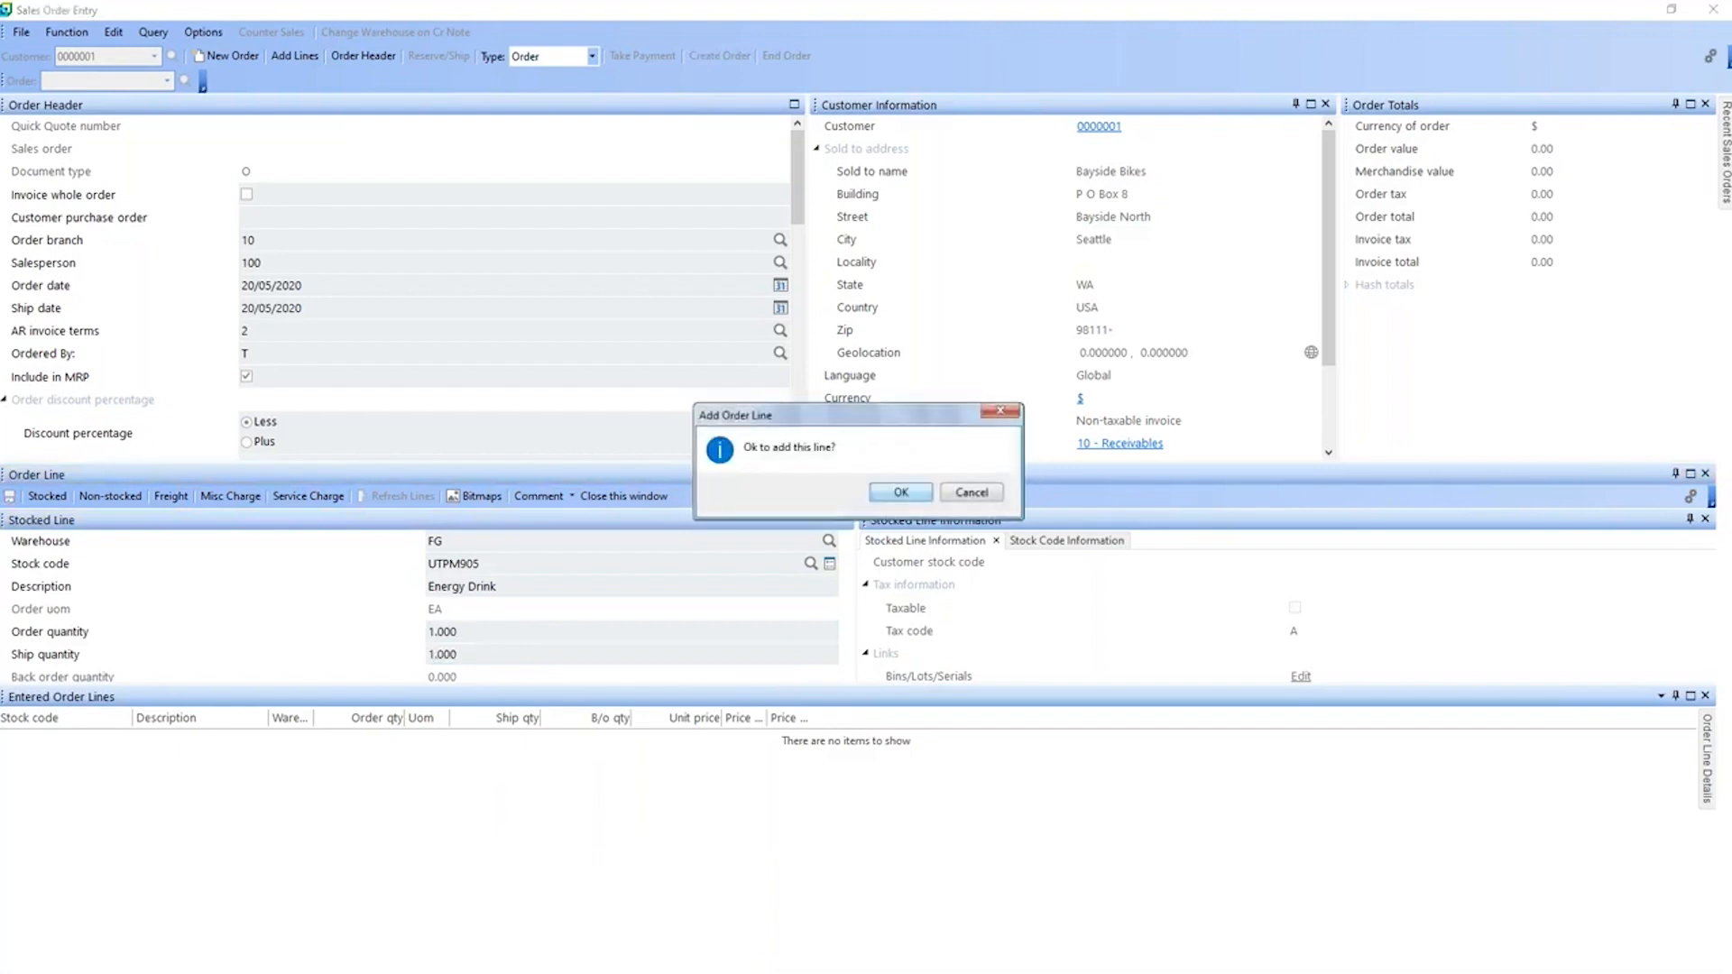
pyautogui.click(902, 492)
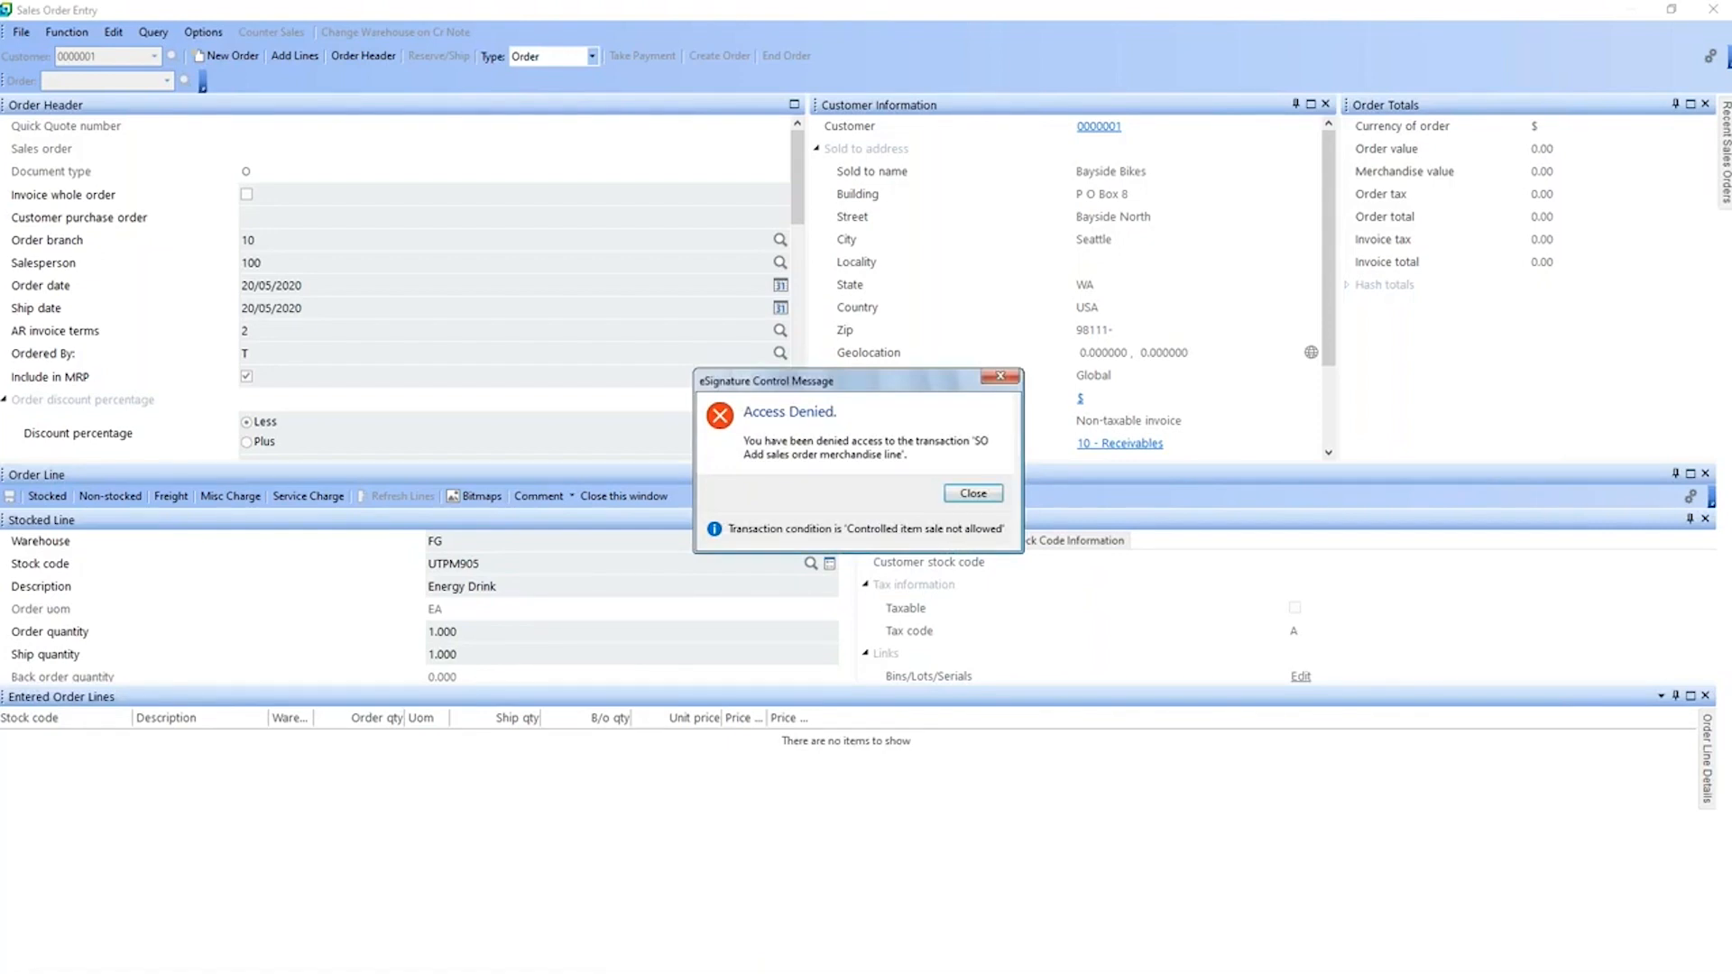
pyautogui.click(972, 494)
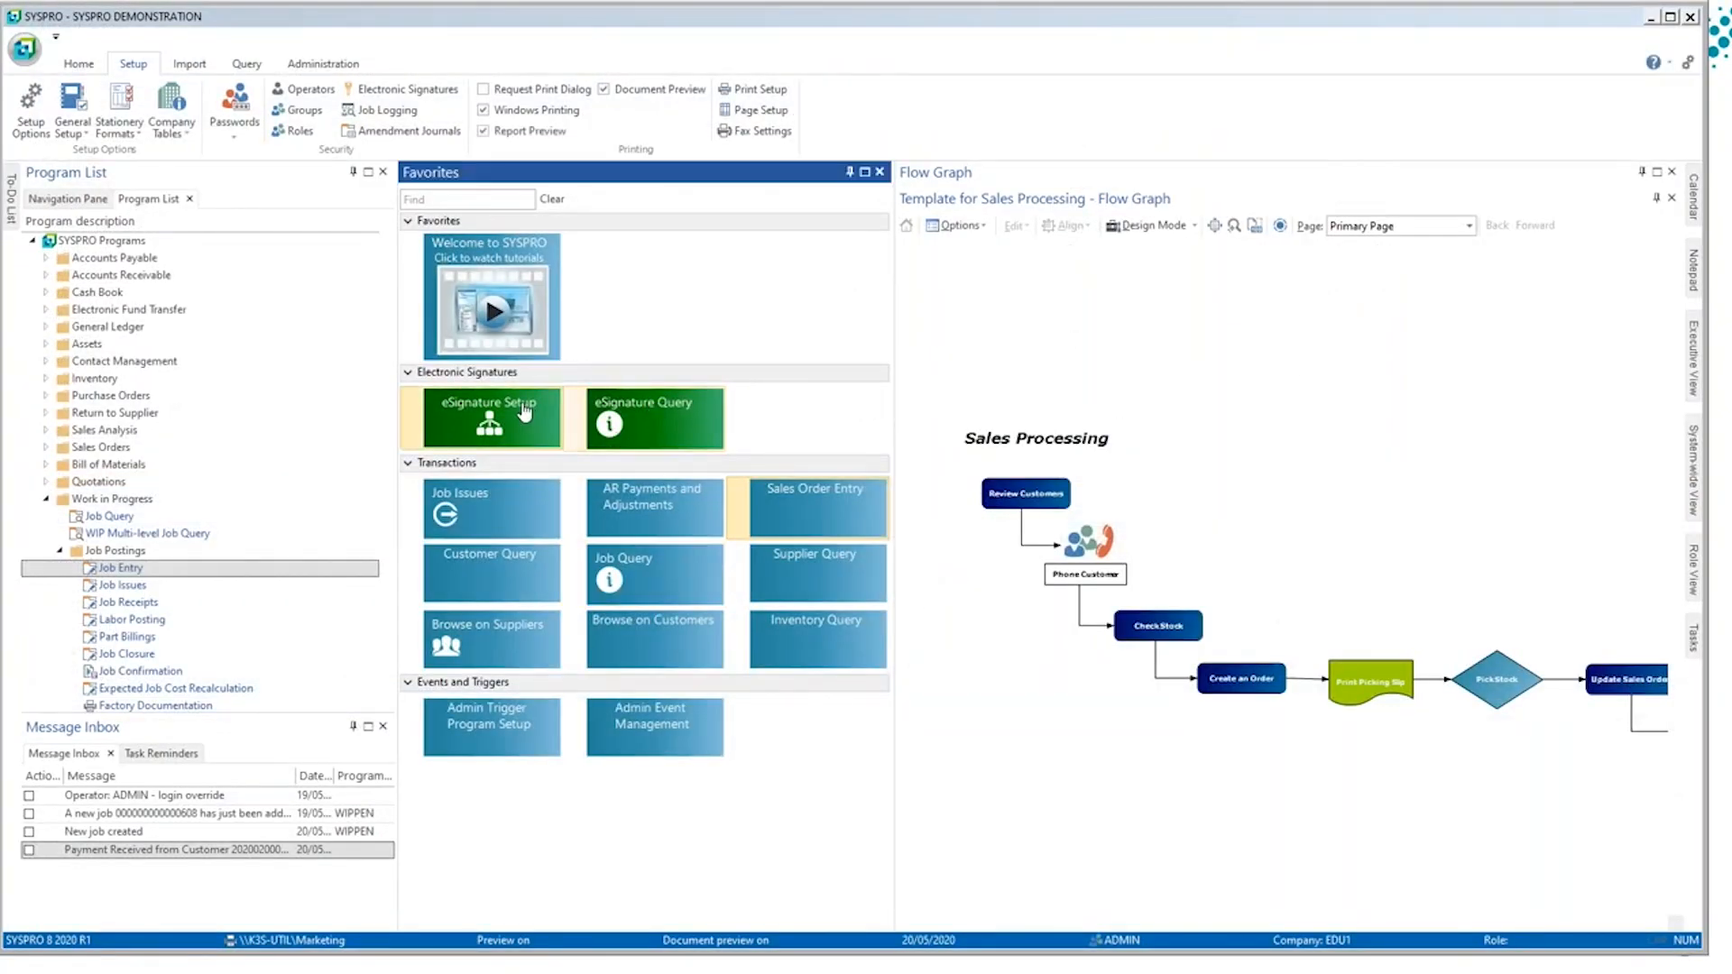
# Step: In Electronic Signatures Setup, collapse all module groups and expand only Sales Orders
pyautogui.click(525, 411)
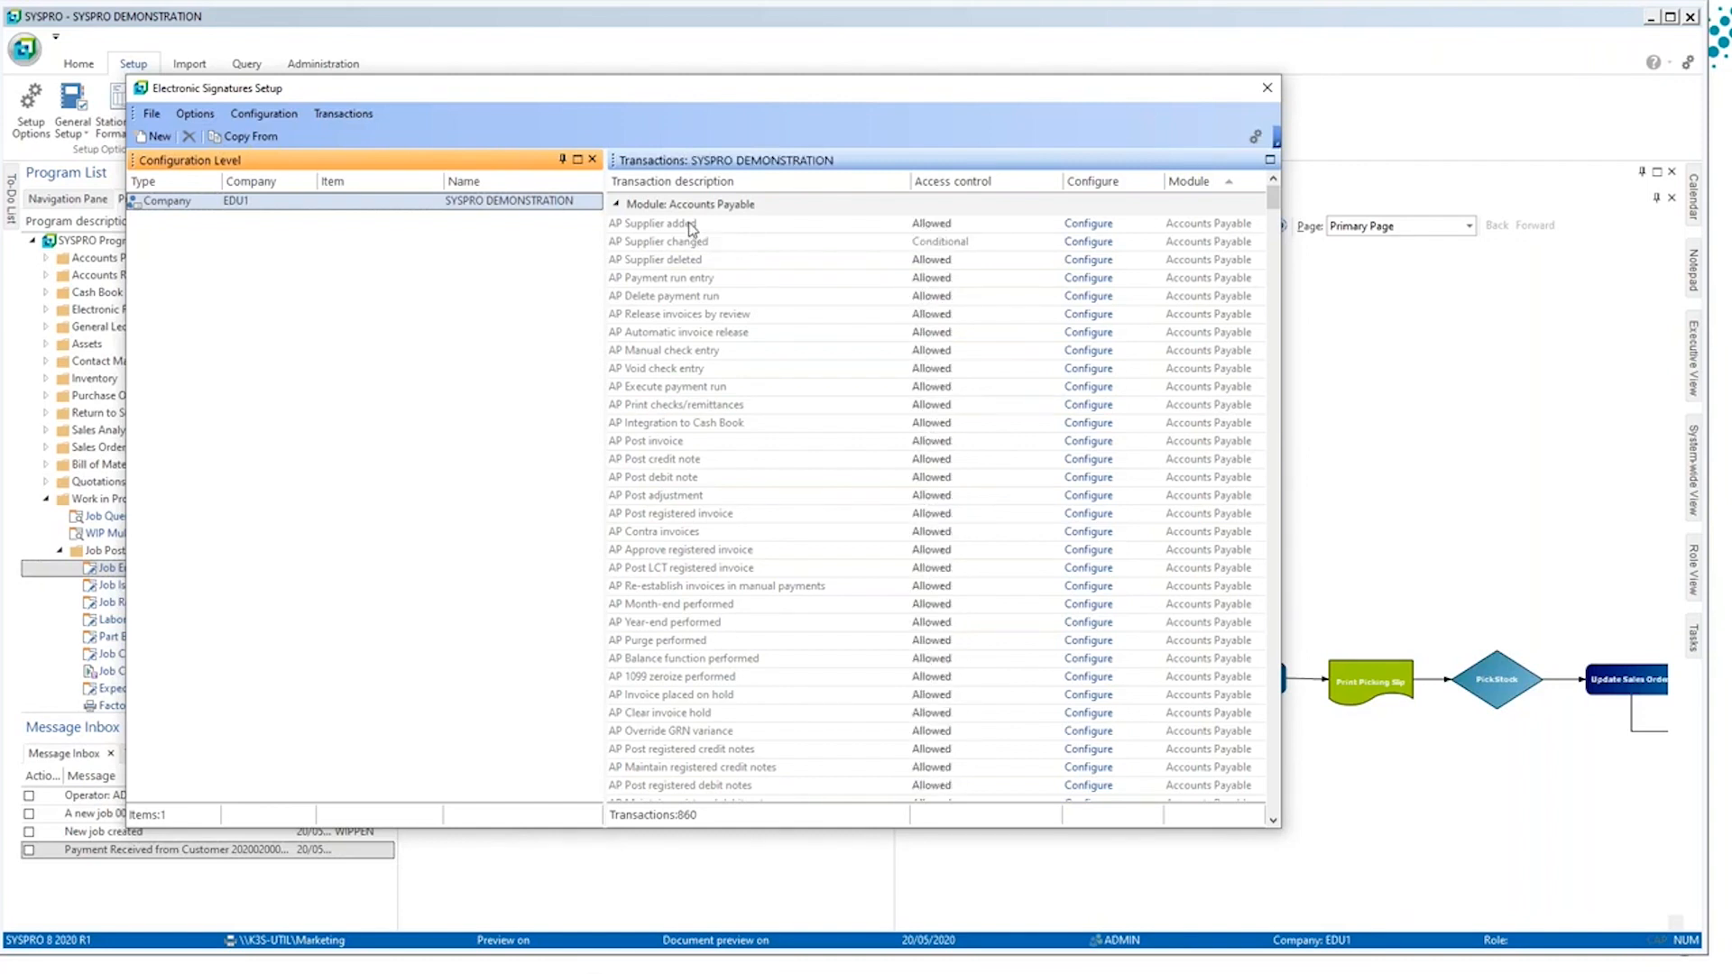
pyautogui.click(693, 226)
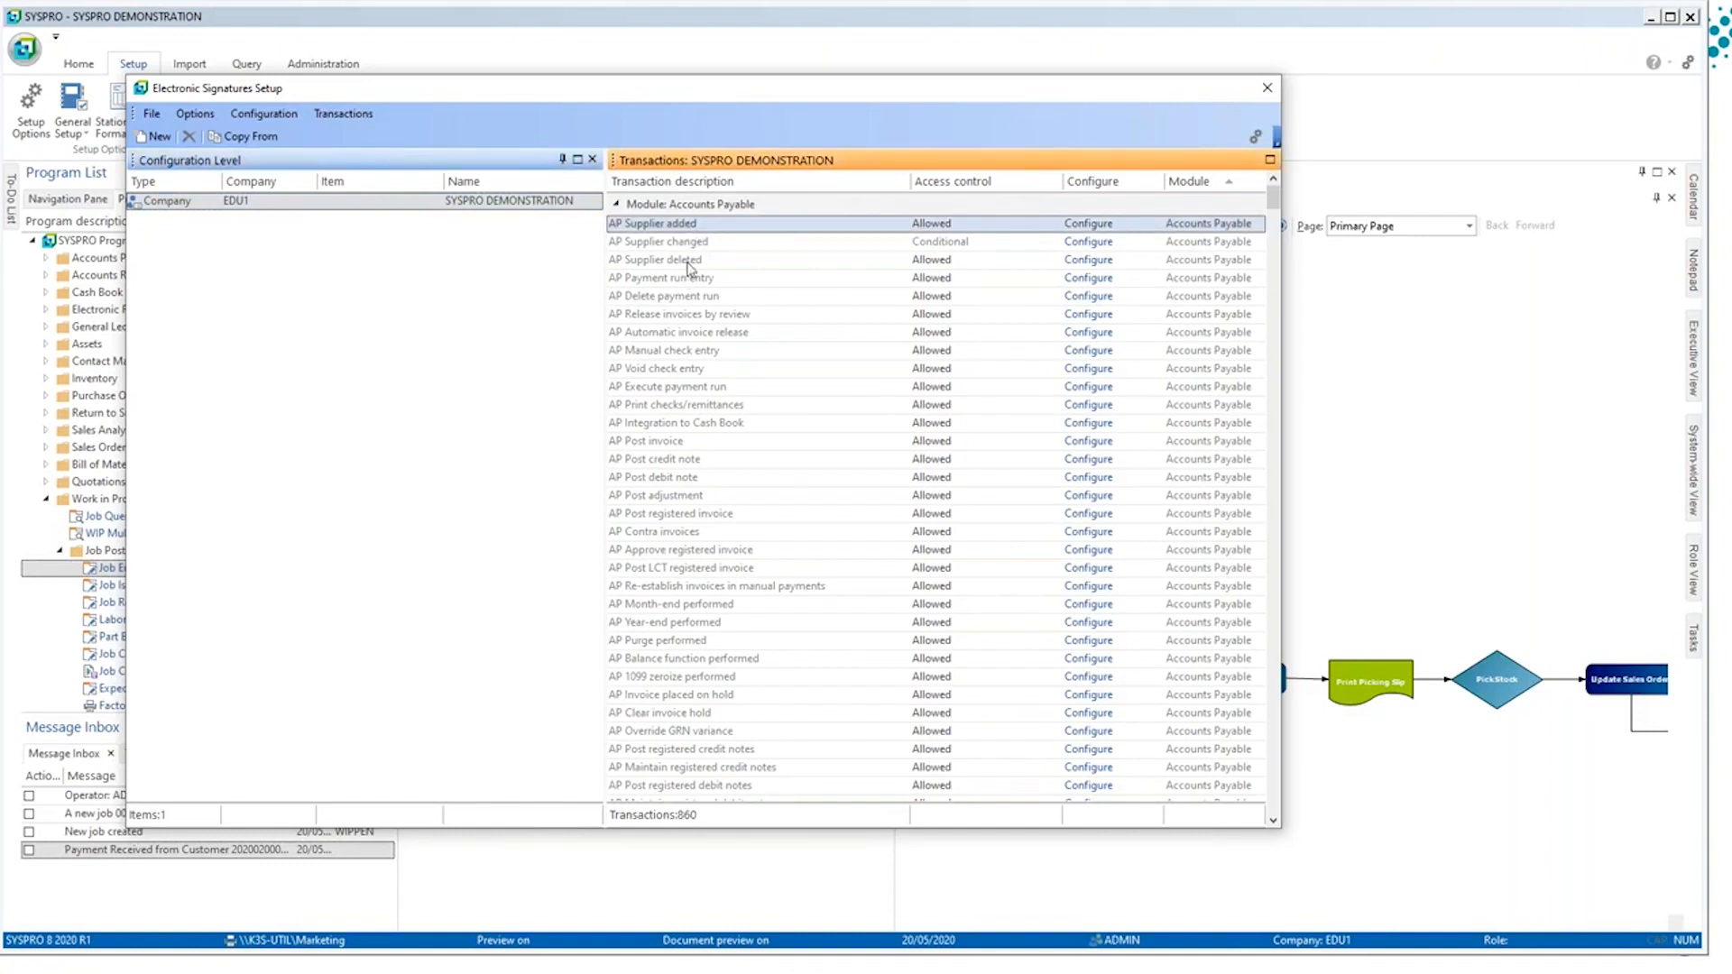
pyautogui.rightClick(679, 209)
pyautogui.click(721, 241)
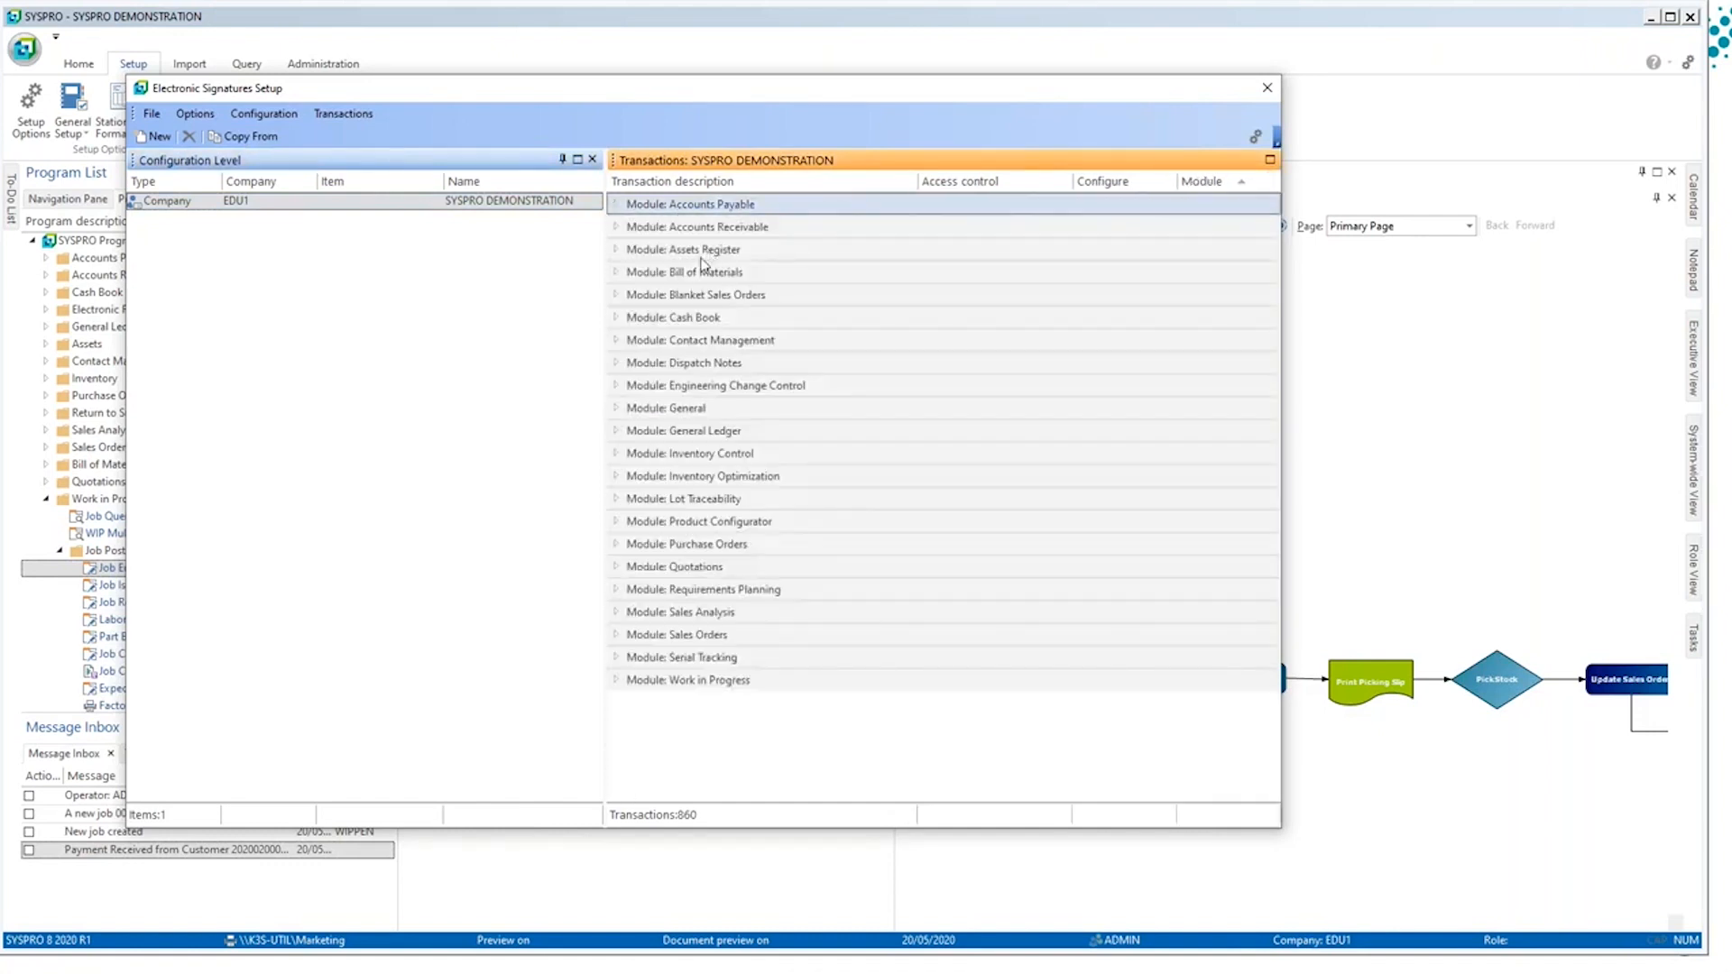
pyautogui.click(639, 636)
pyautogui.doubleClick(637, 635)
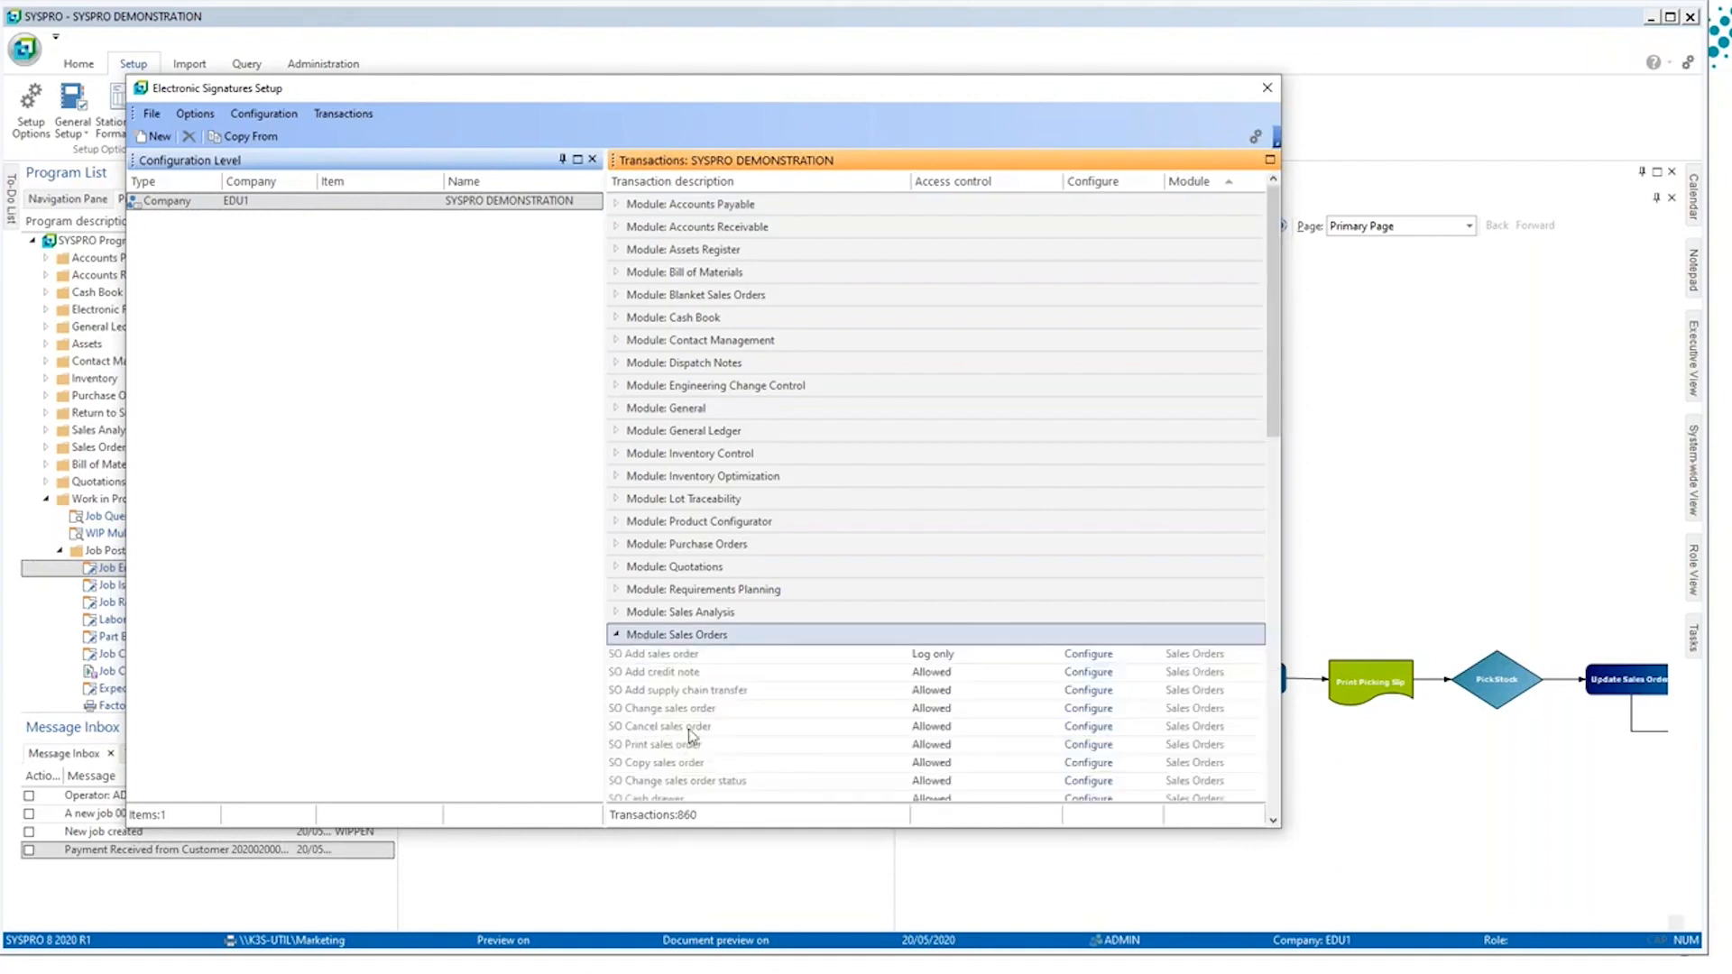
# Step: Find the SO Add sales order merchandise line transaction and open its configuration
pyautogui.scroll(-1, 693, 735)
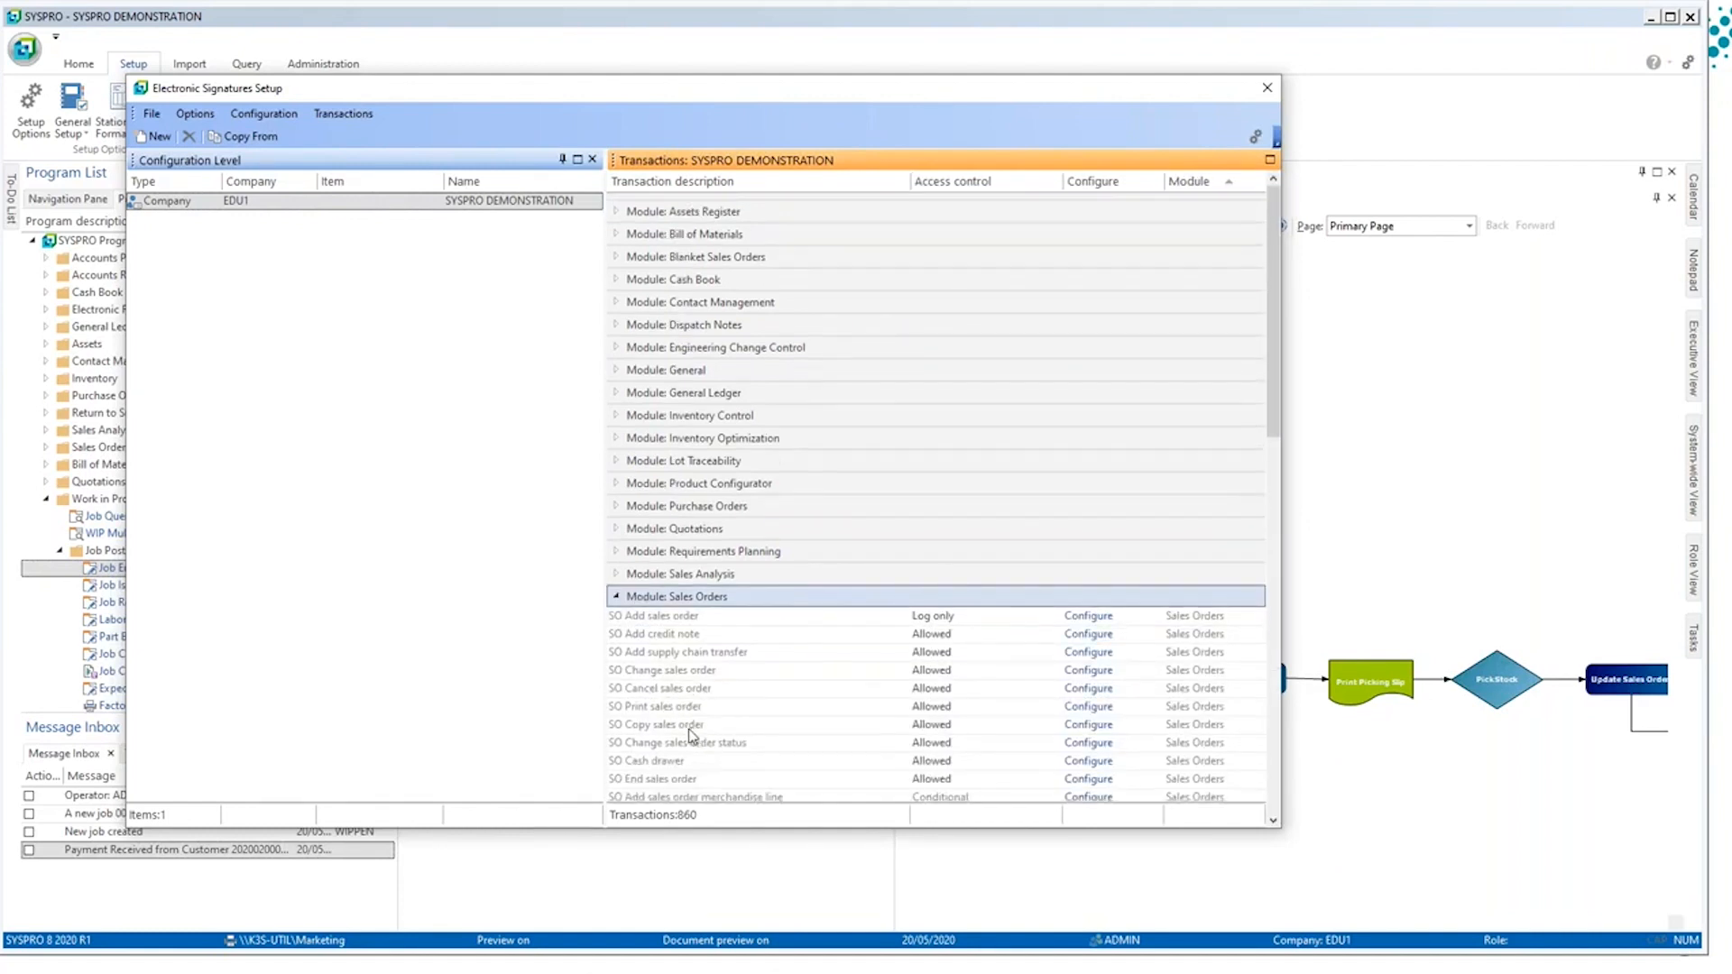
pyautogui.click(703, 614)
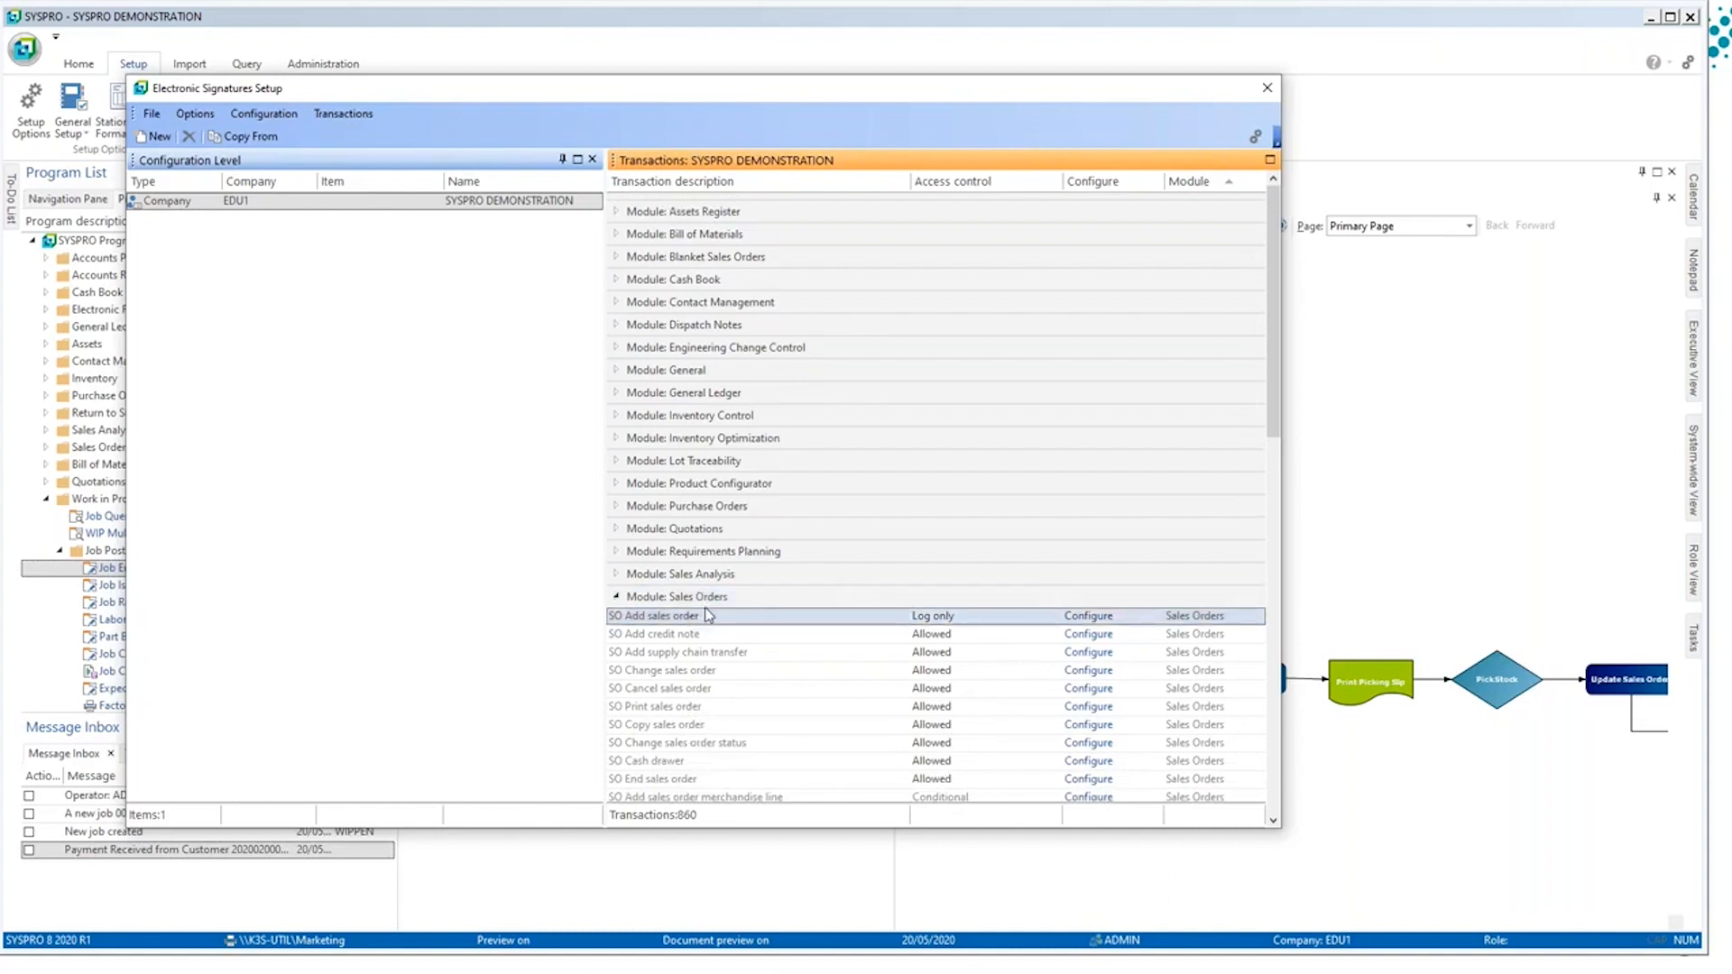
pyautogui.scroll(-1, 697, 645)
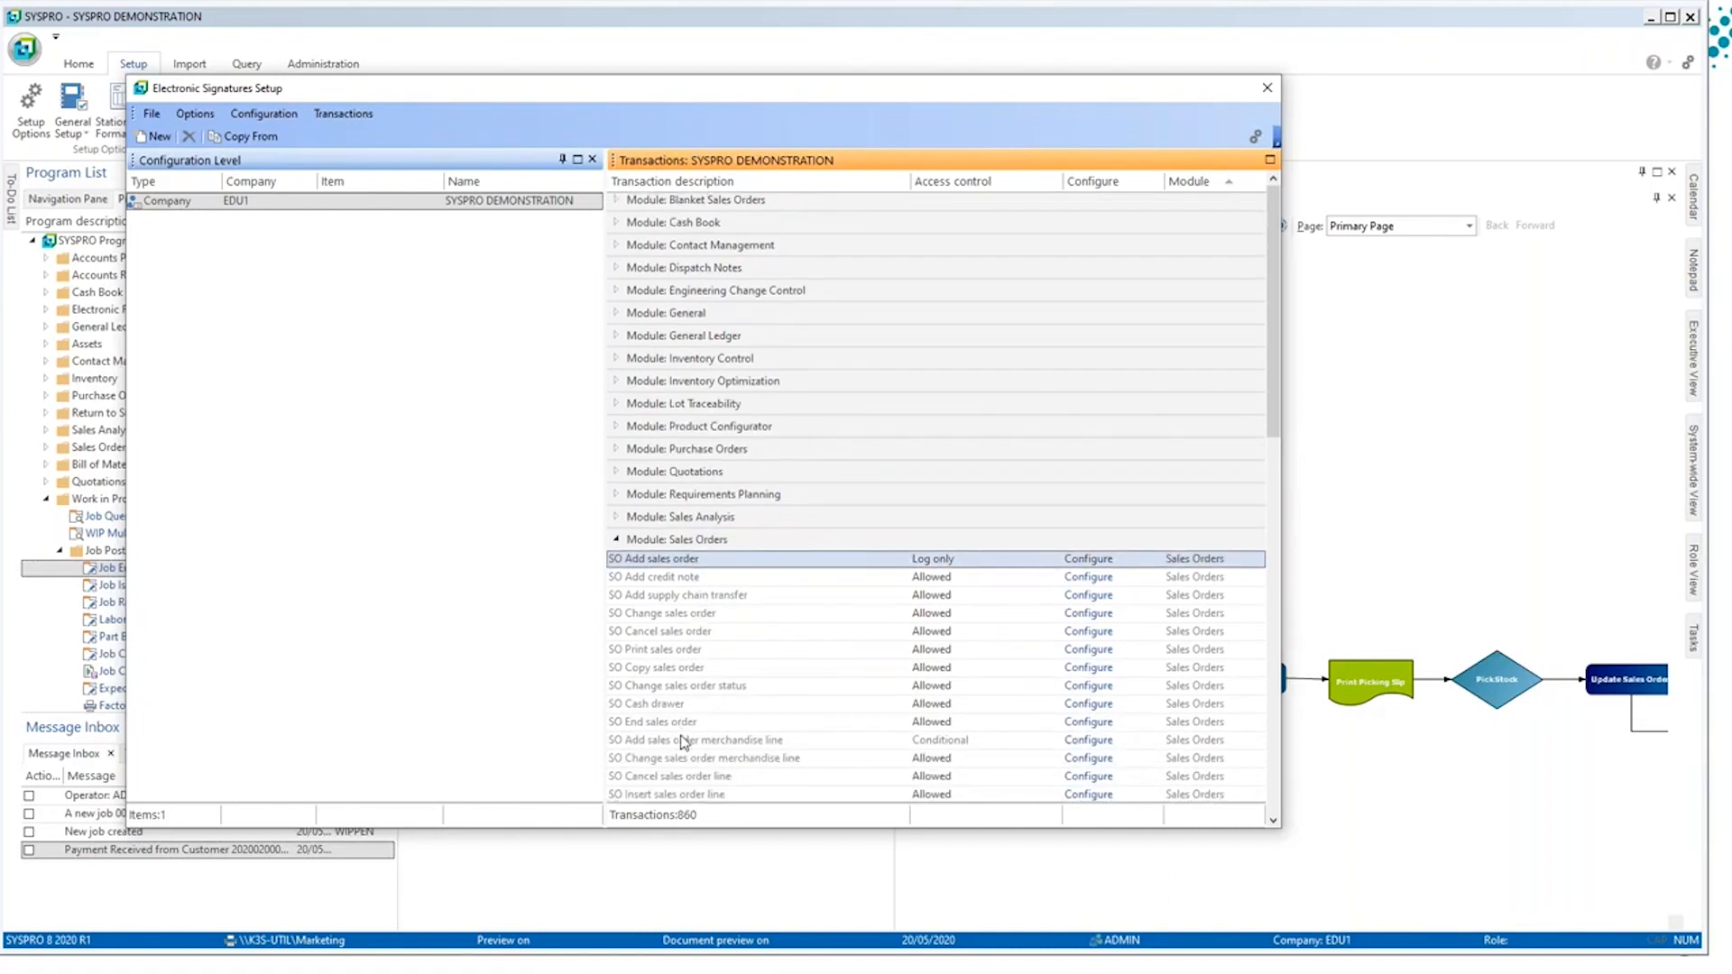
pyautogui.click(683, 739)
pyautogui.doubleClick(683, 740)
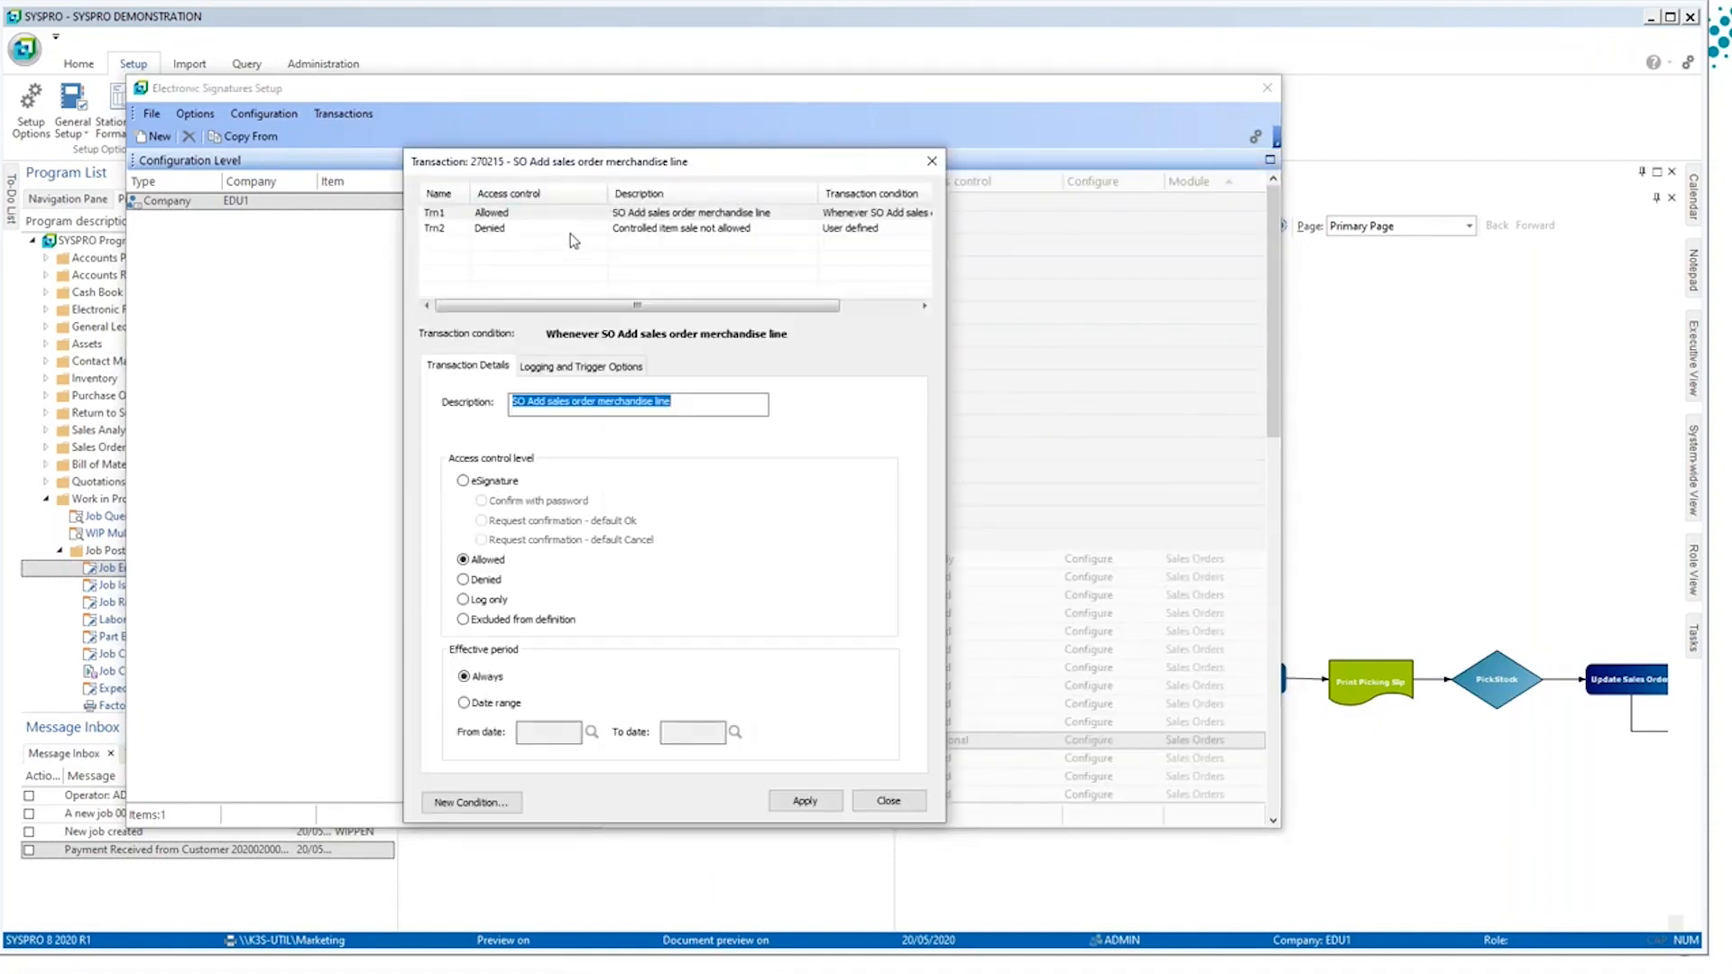
# Step: Examine the user-defined condition of the Controlled item sale not allowed entry, closing Electronic Signatures Setup without changes
pyautogui.click(610, 229)
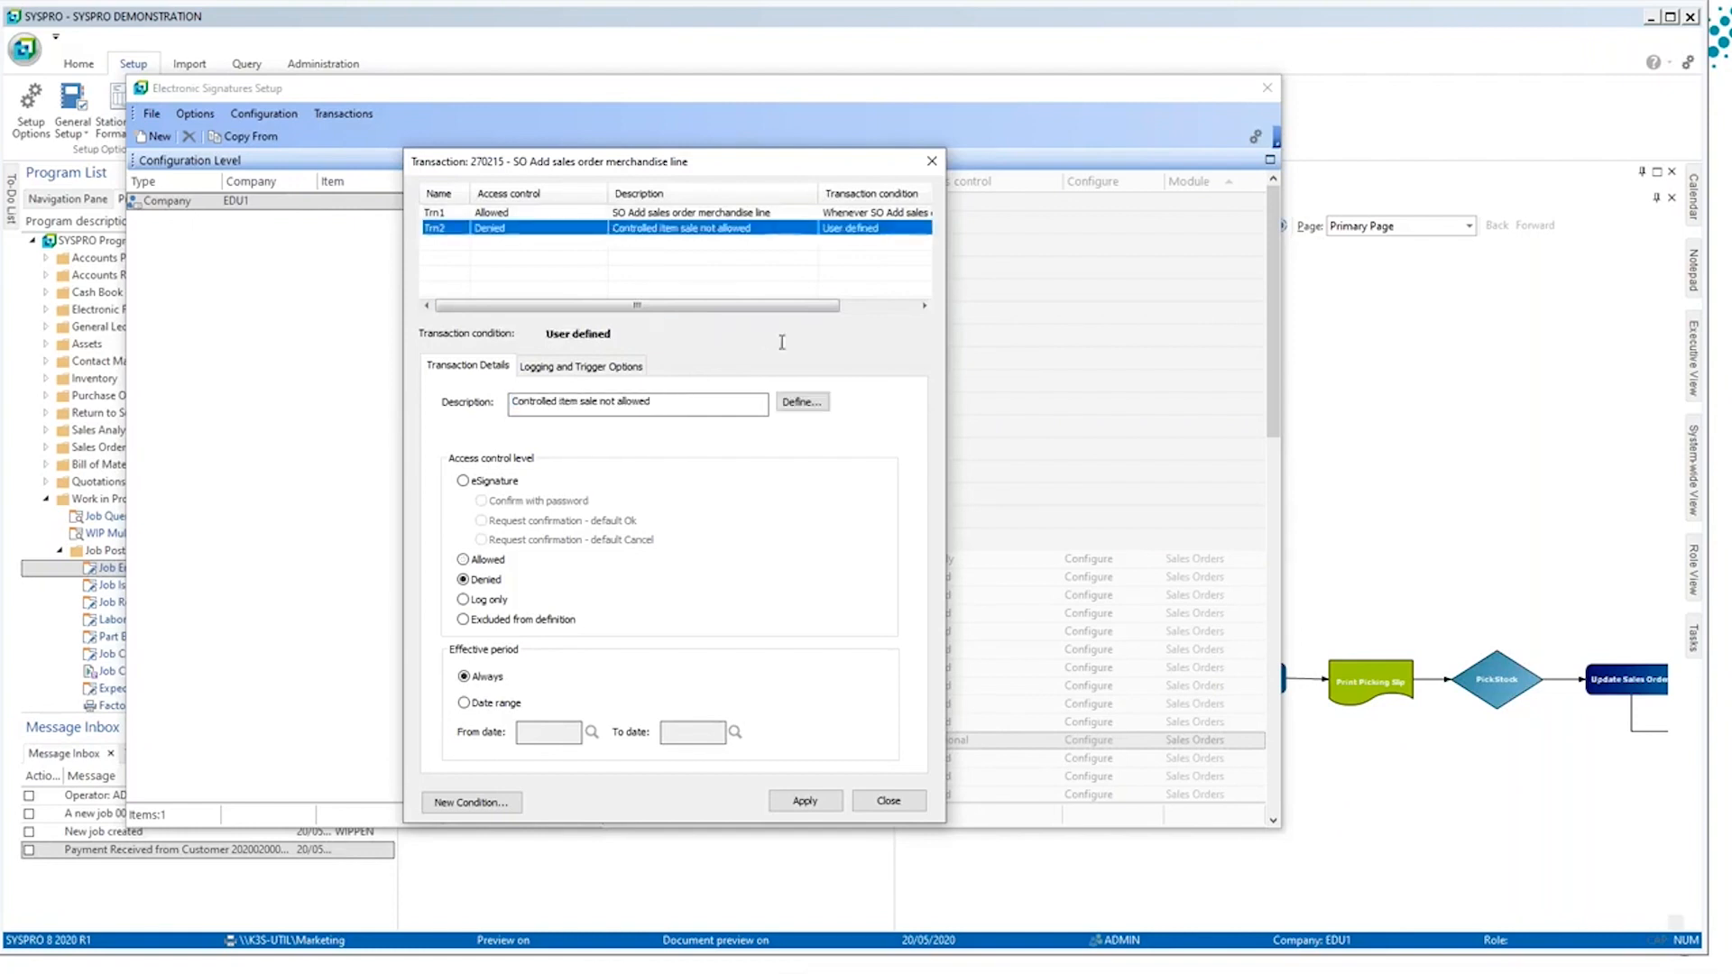
pyautogui.click(802, 402)
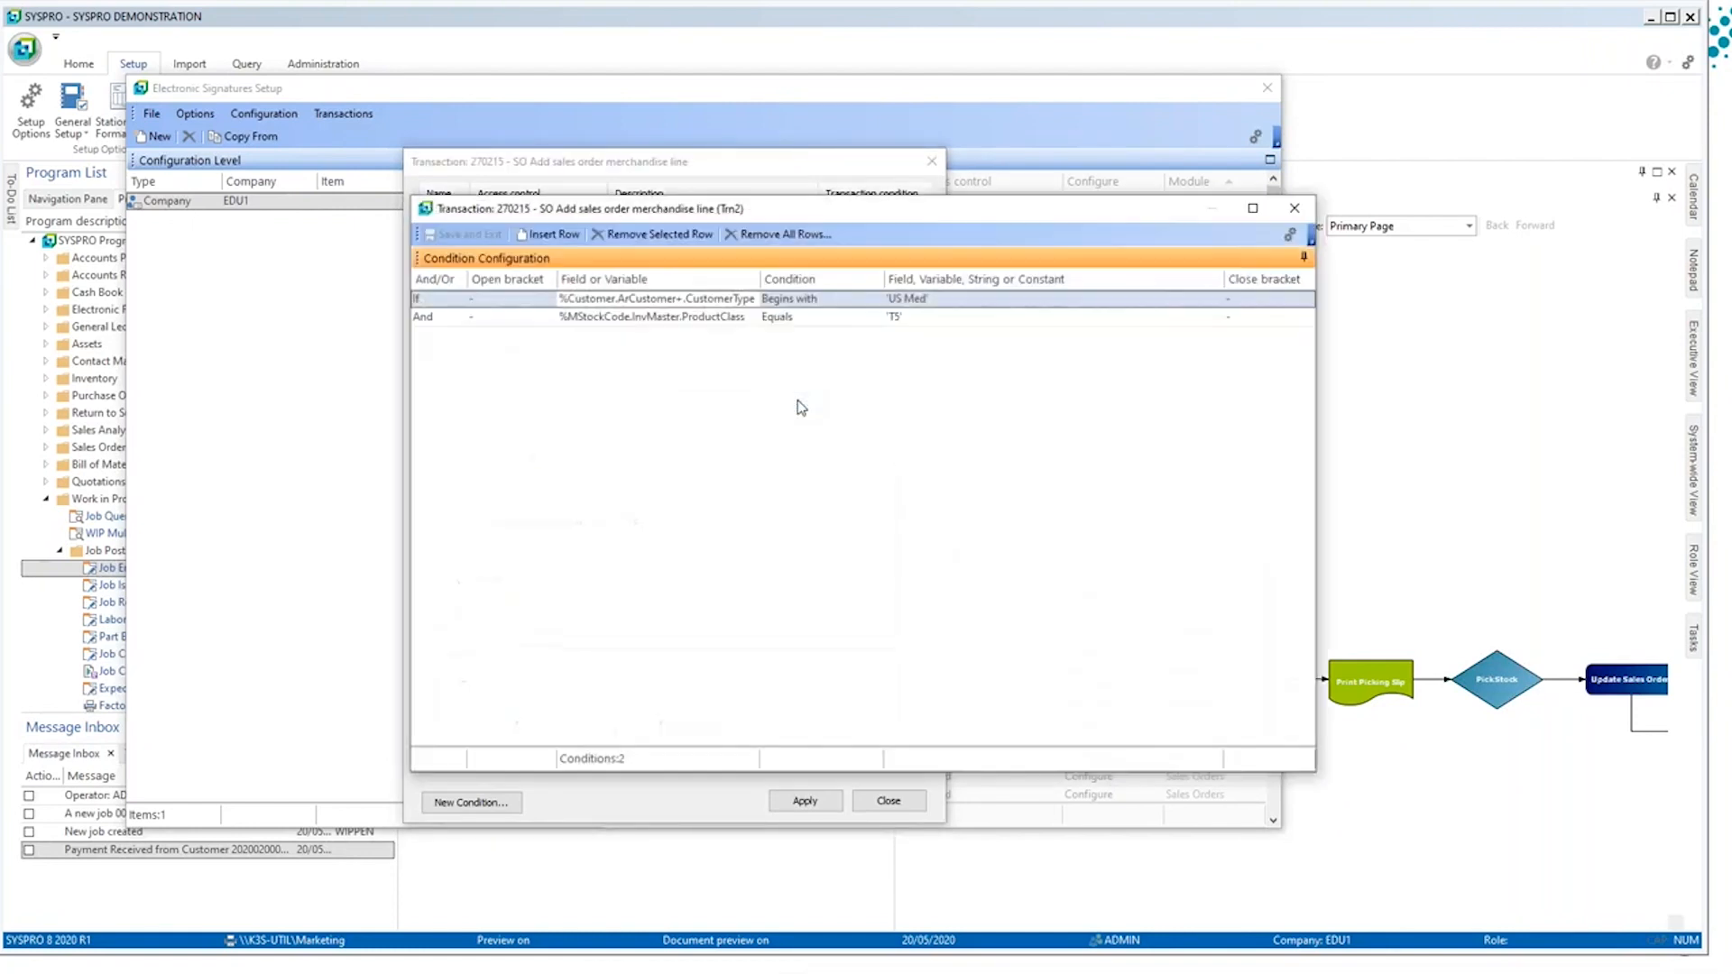
pyautogui.click(741, 296)
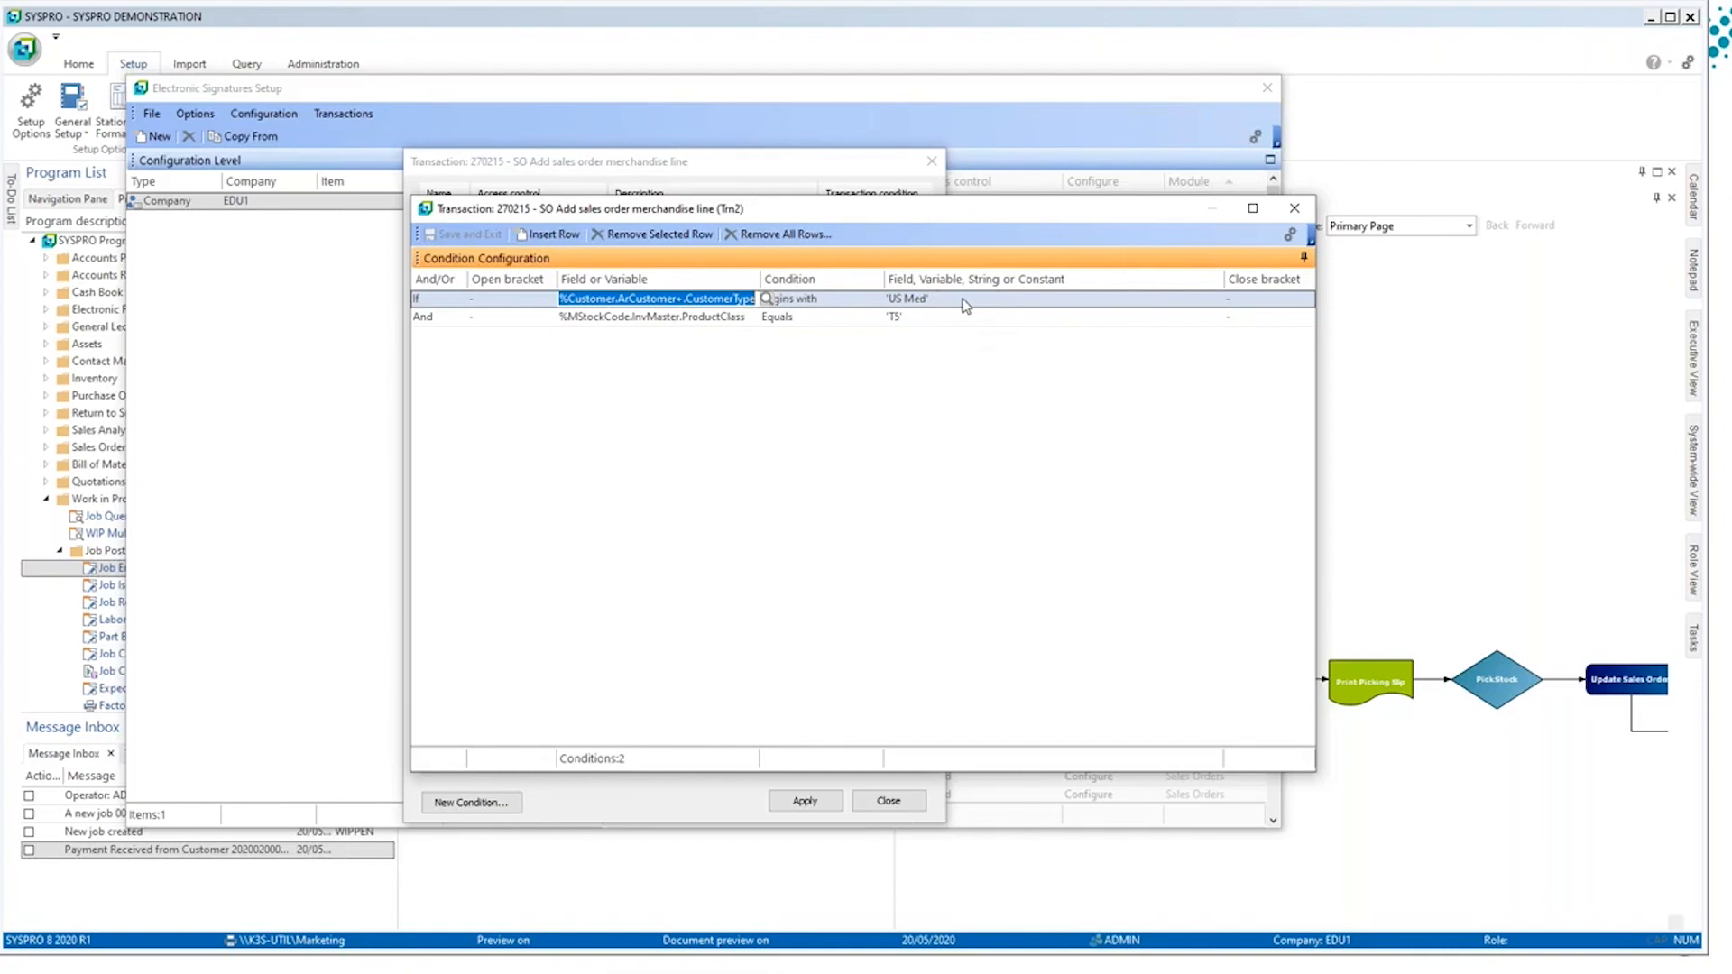
pyautogui.click(647, 317)
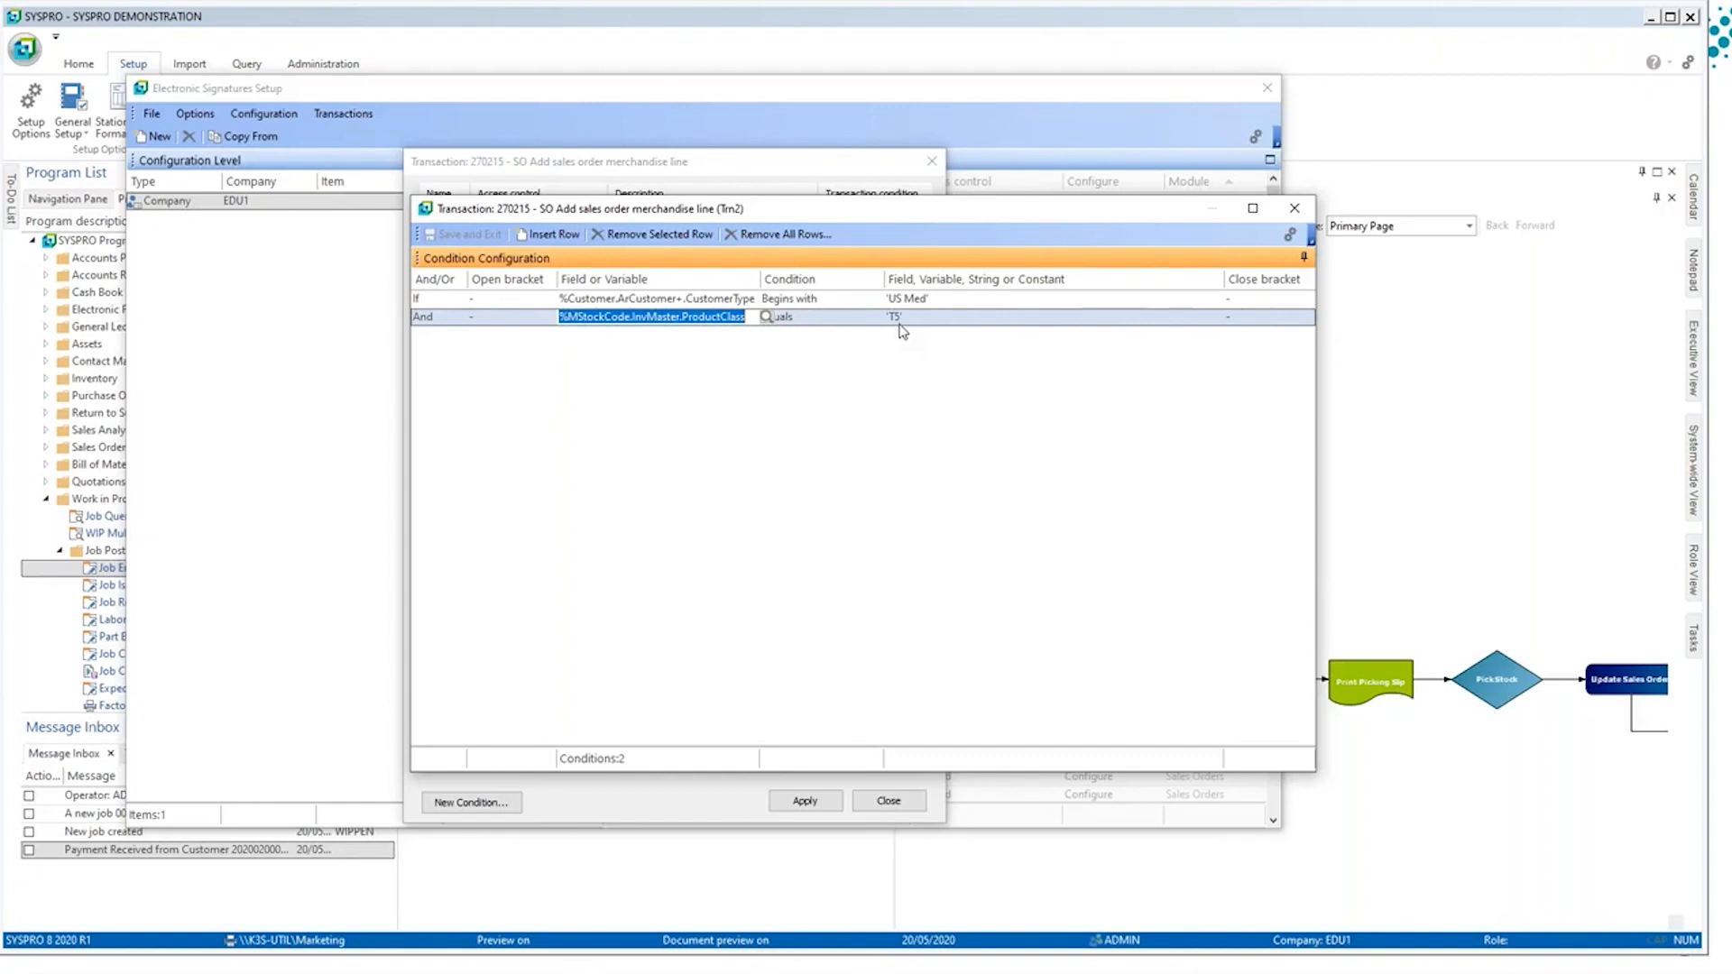
pyautogui.click(725, 300)
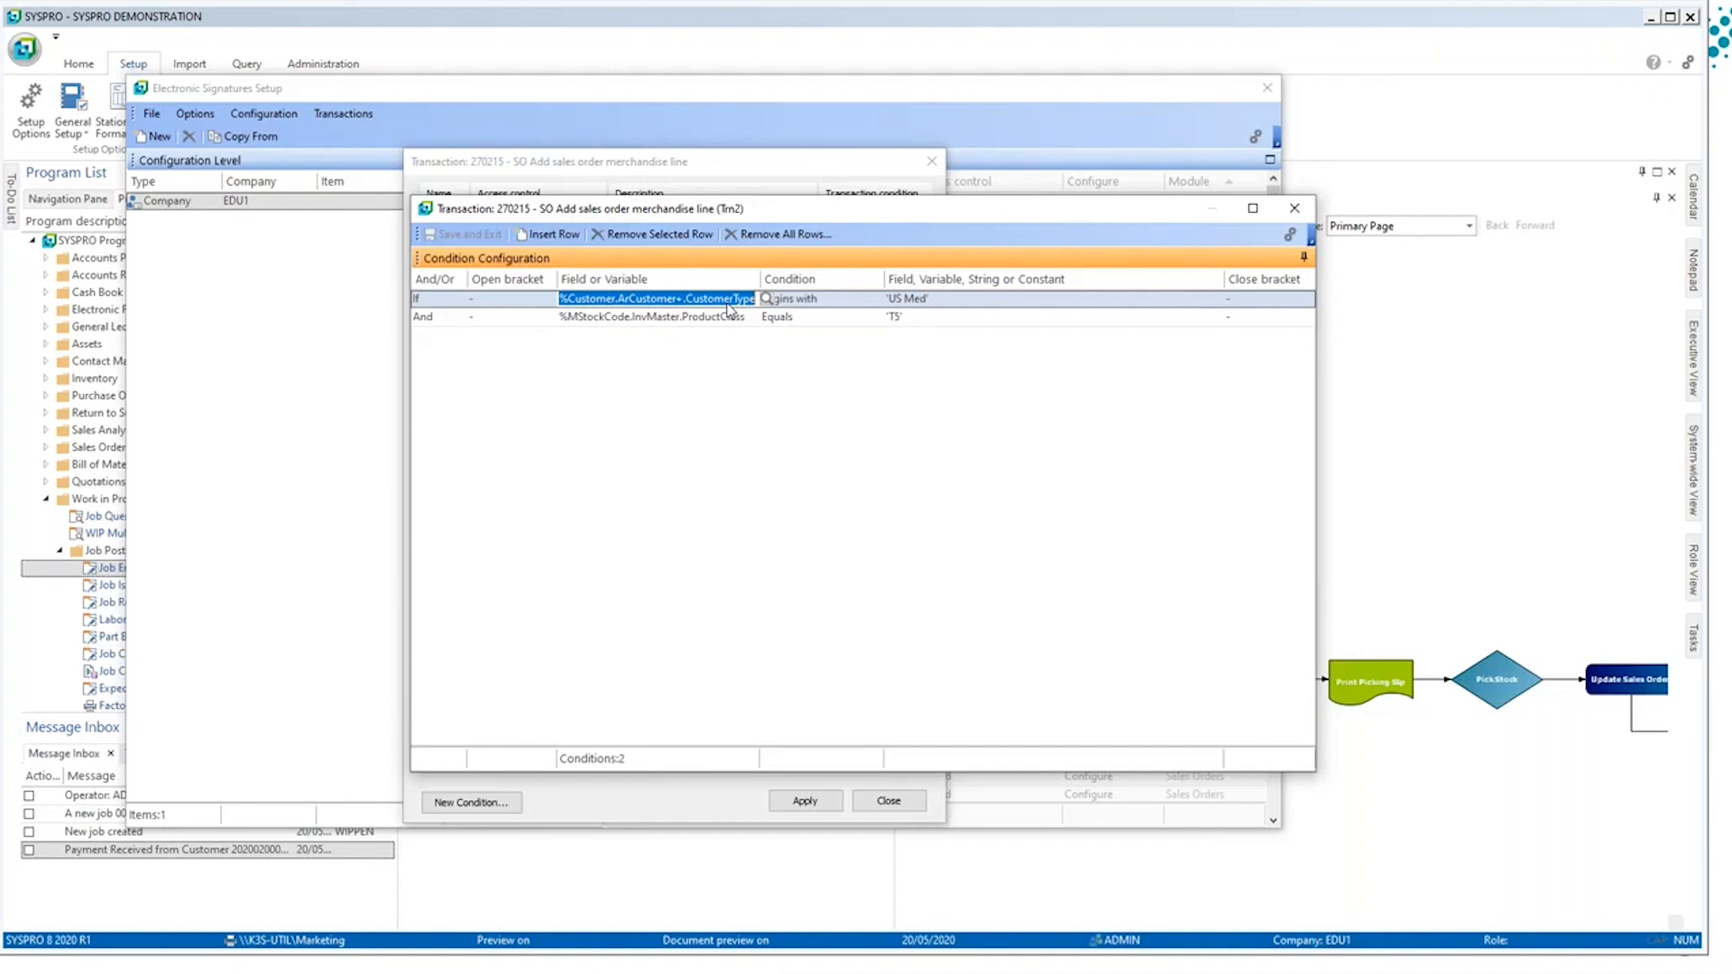
pyautogui.click(1290, 211)
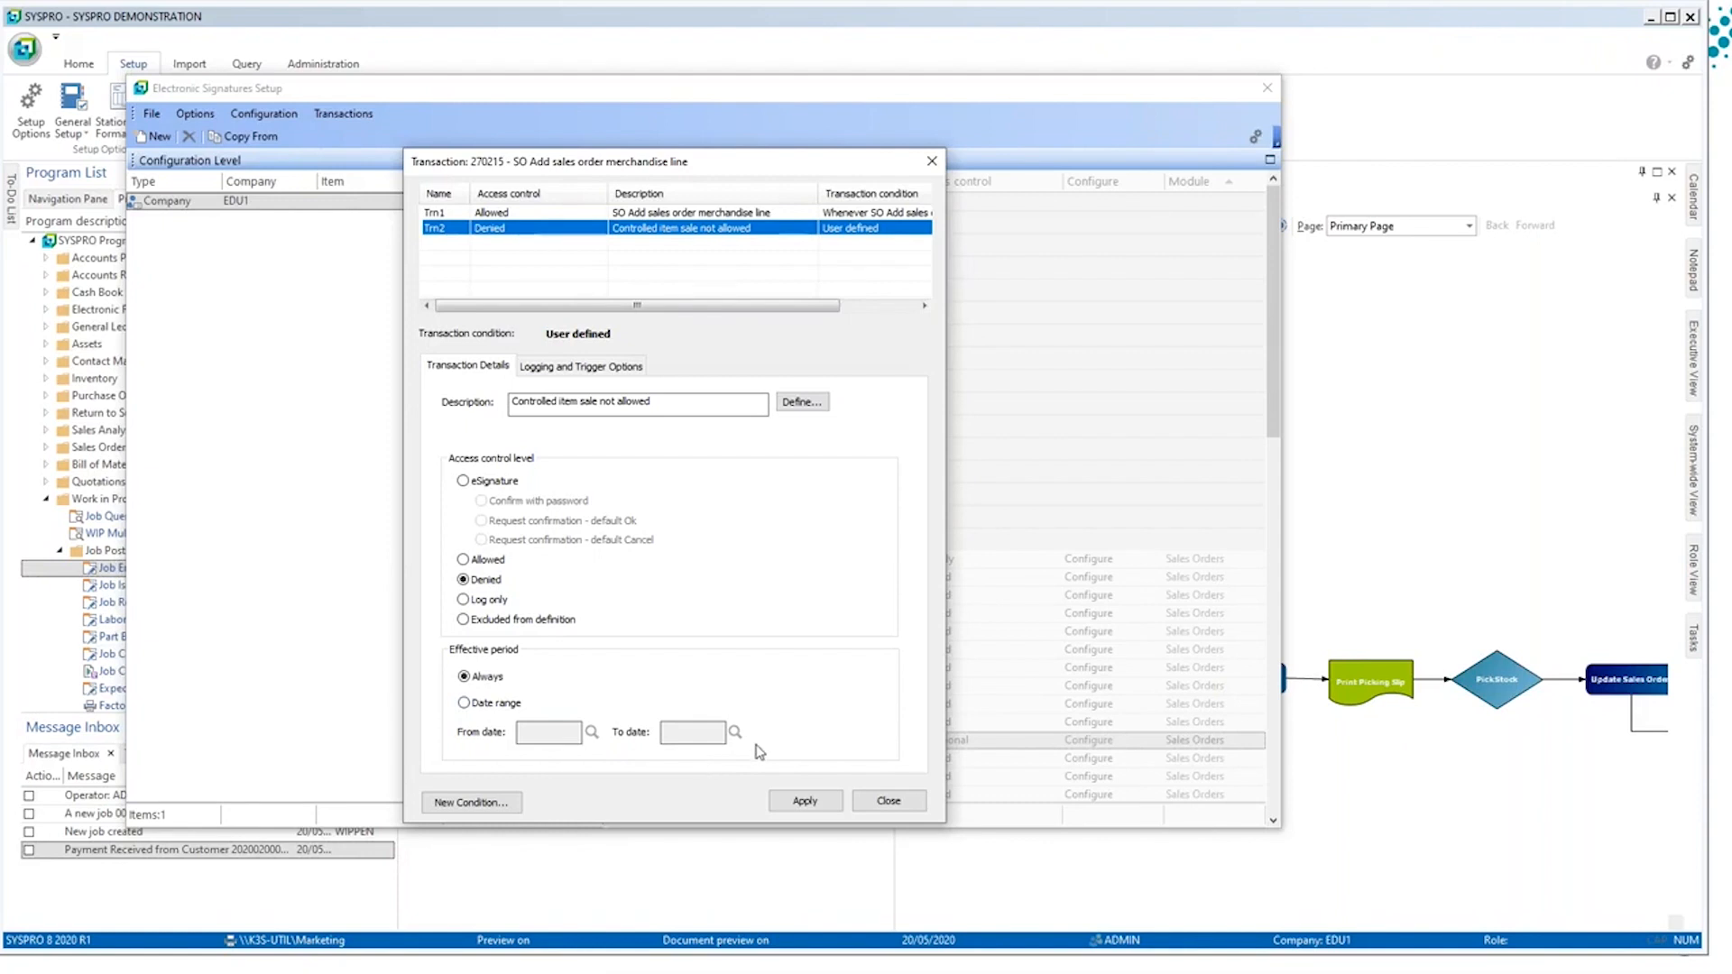
pyautogui.click(871, 802)
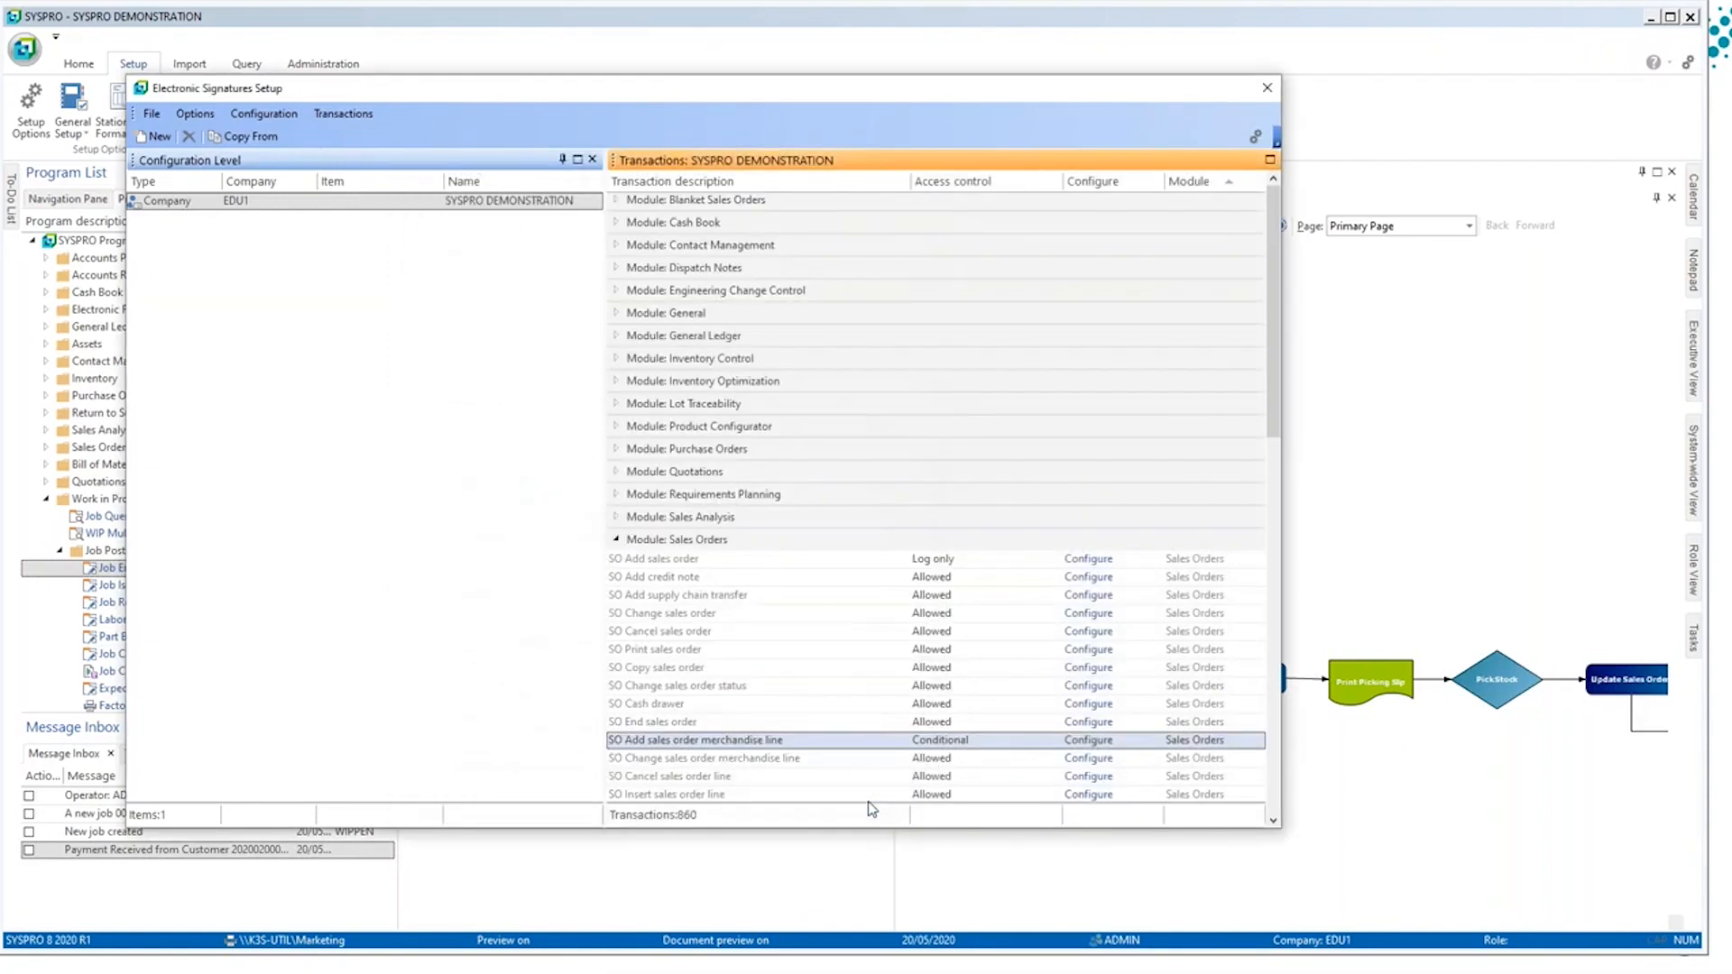
pyautogui.click(969, 516)
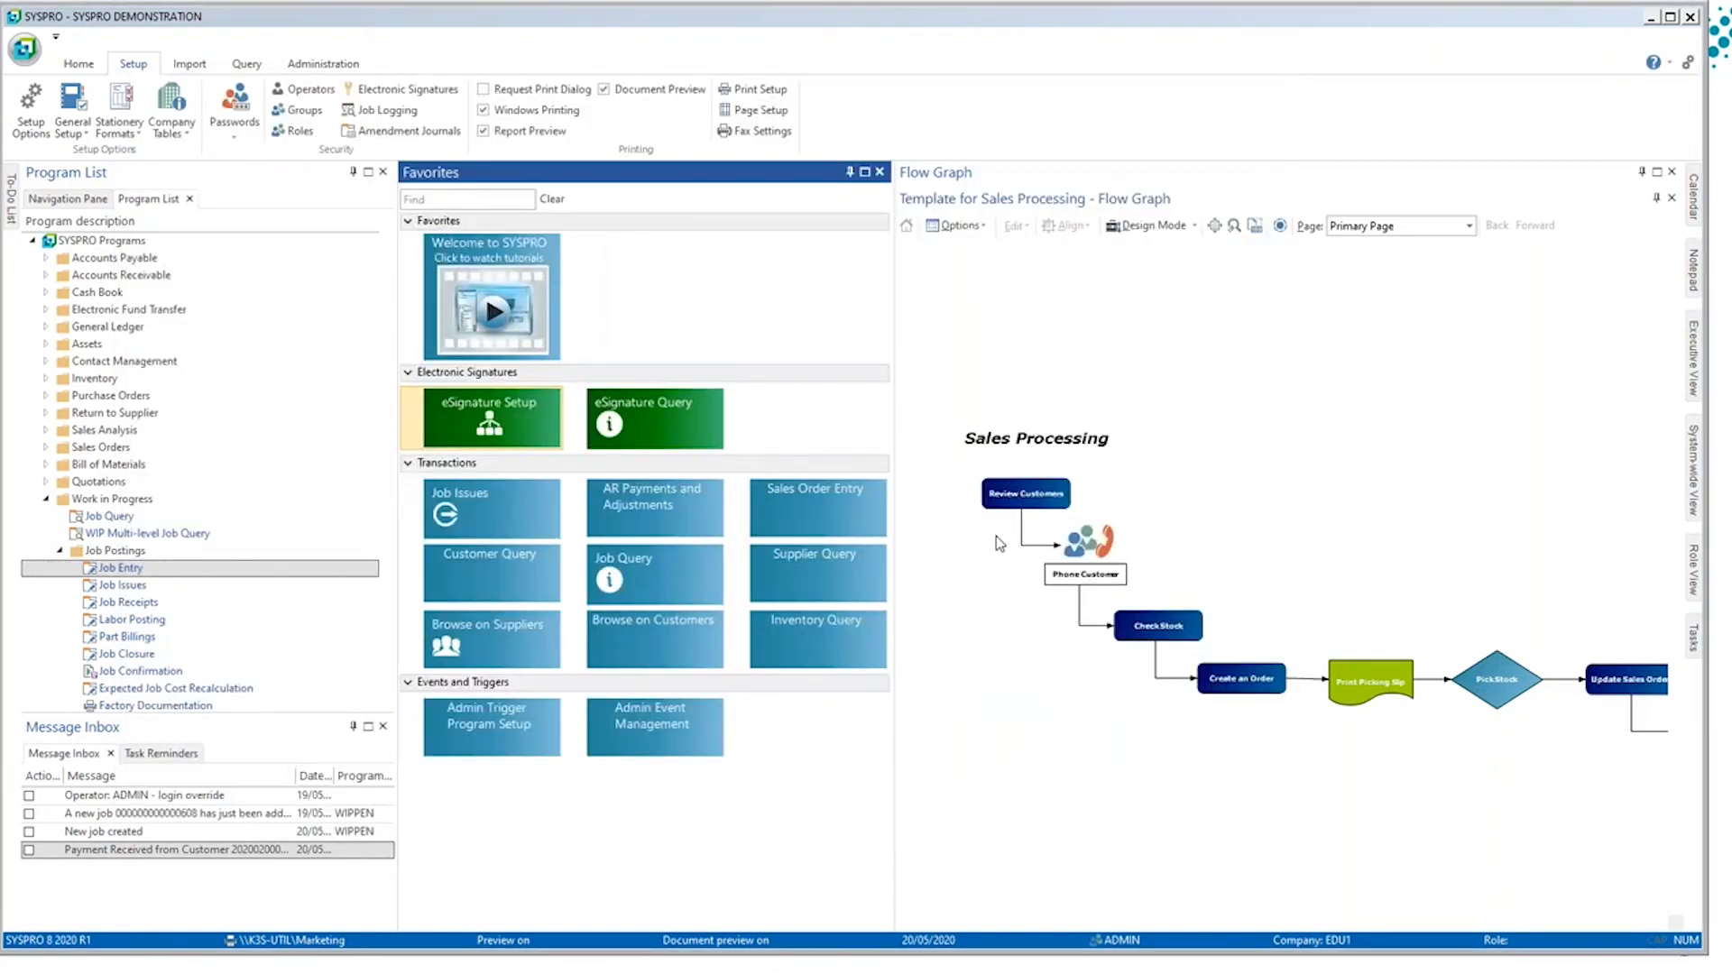
pyautogui.hotkey('alt', 'Tab')
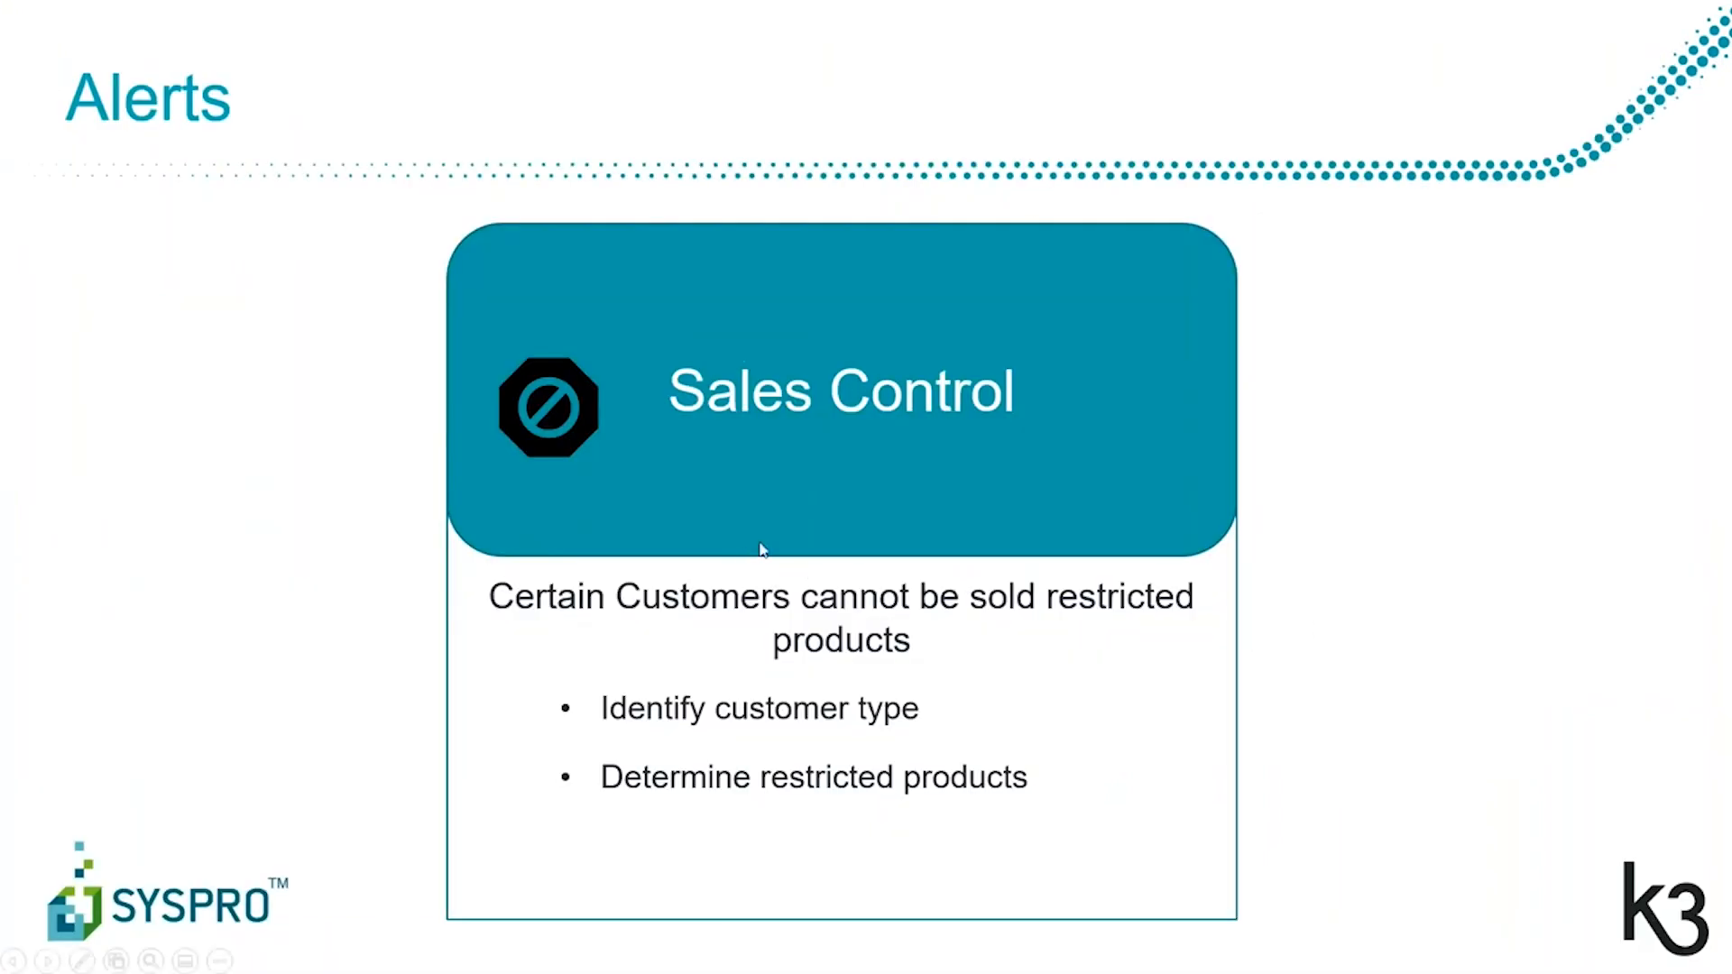
pyautogui.click(1106, 491)
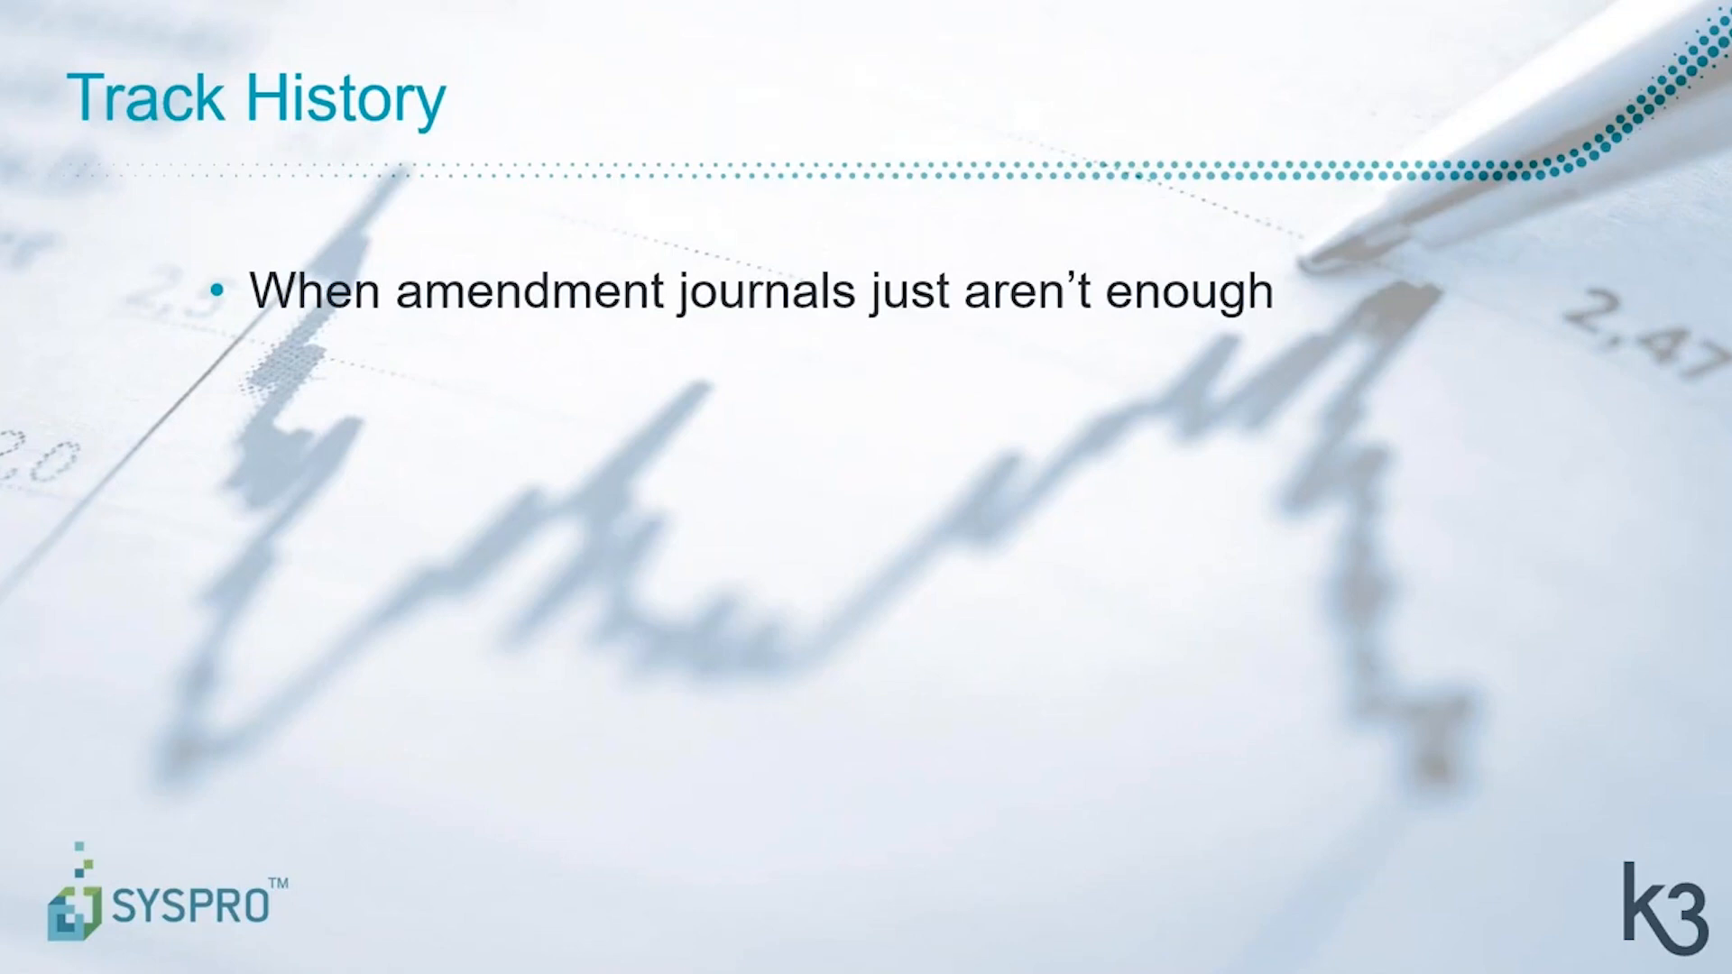
pyautogui.hotkey('alt', 'Tab')
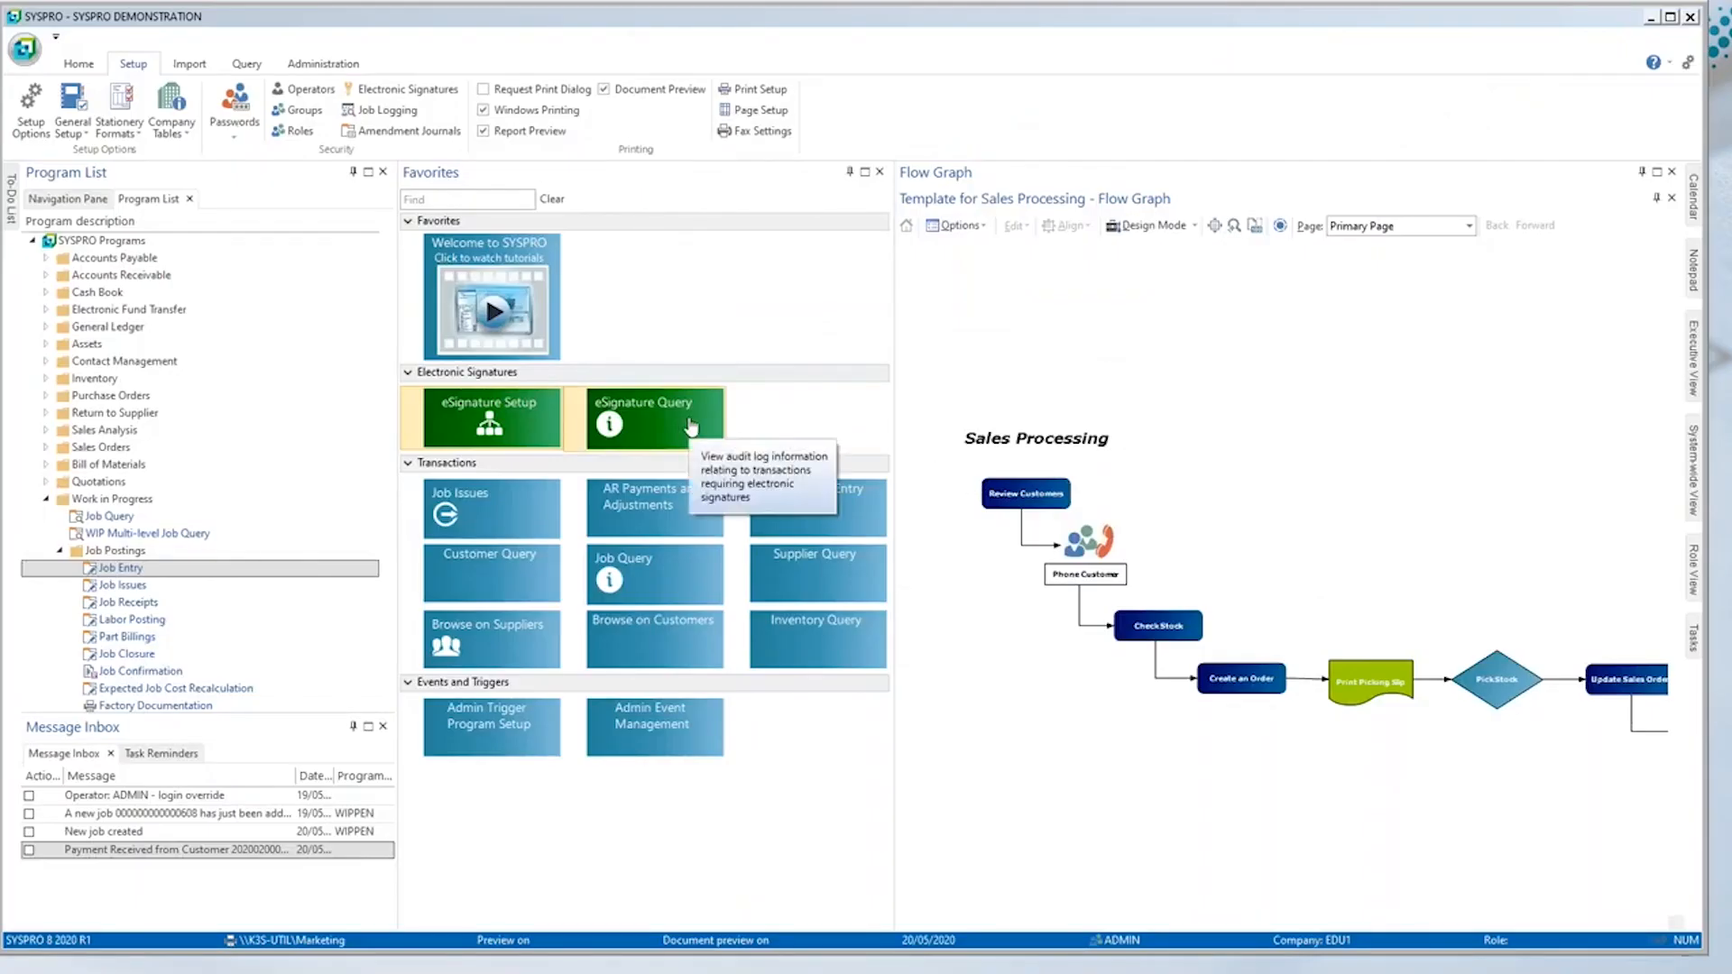
# Step: Open the Electronic Signatures Audit Log and list all transactions instead of only today's
pyautogui.click(692, 427)
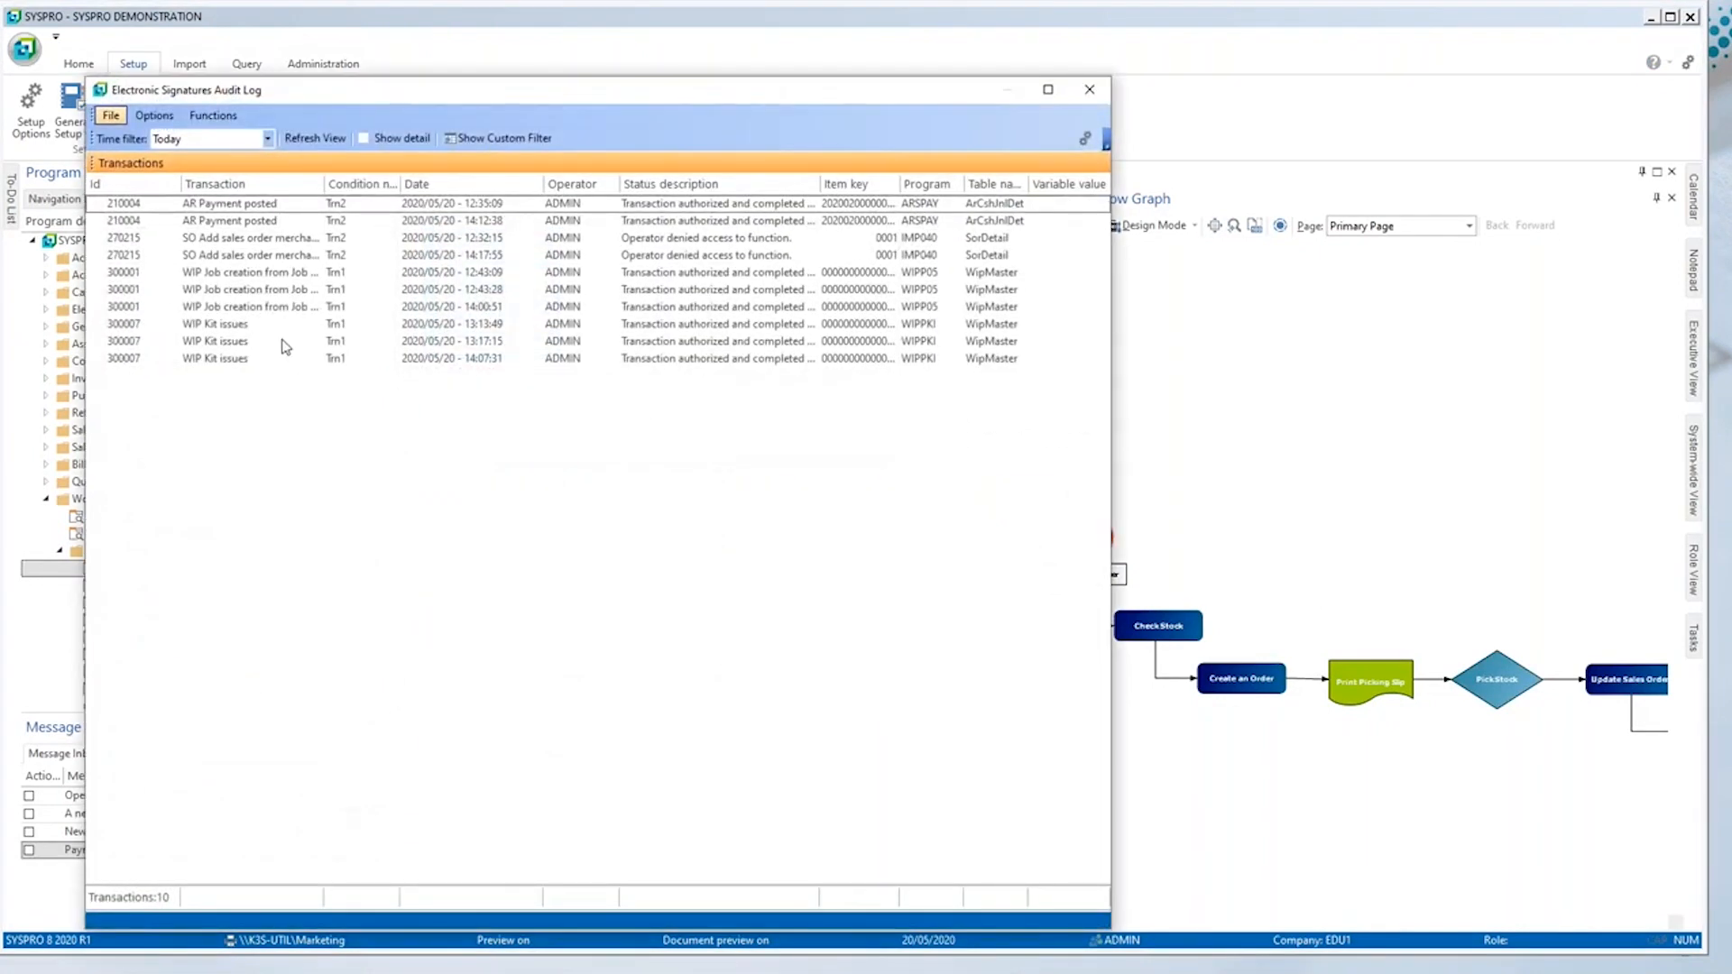
pyautogui.click(267, 138)
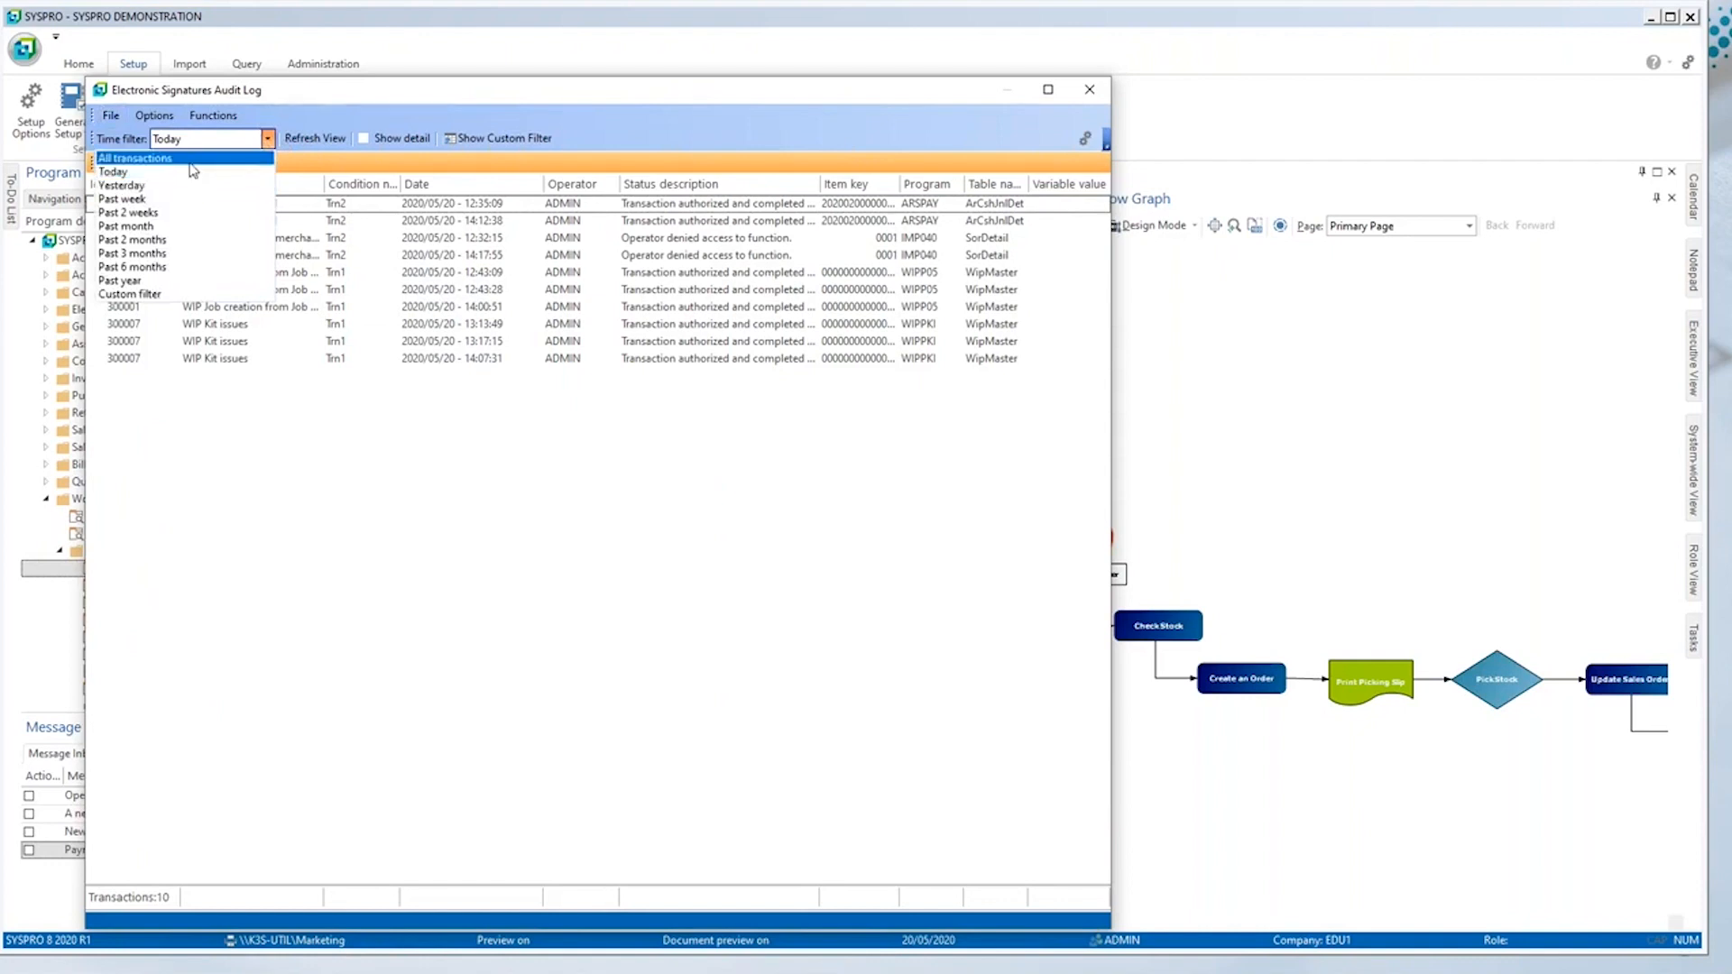
pyautogui.click(193, 159)
pyautogui.click(315, 138)
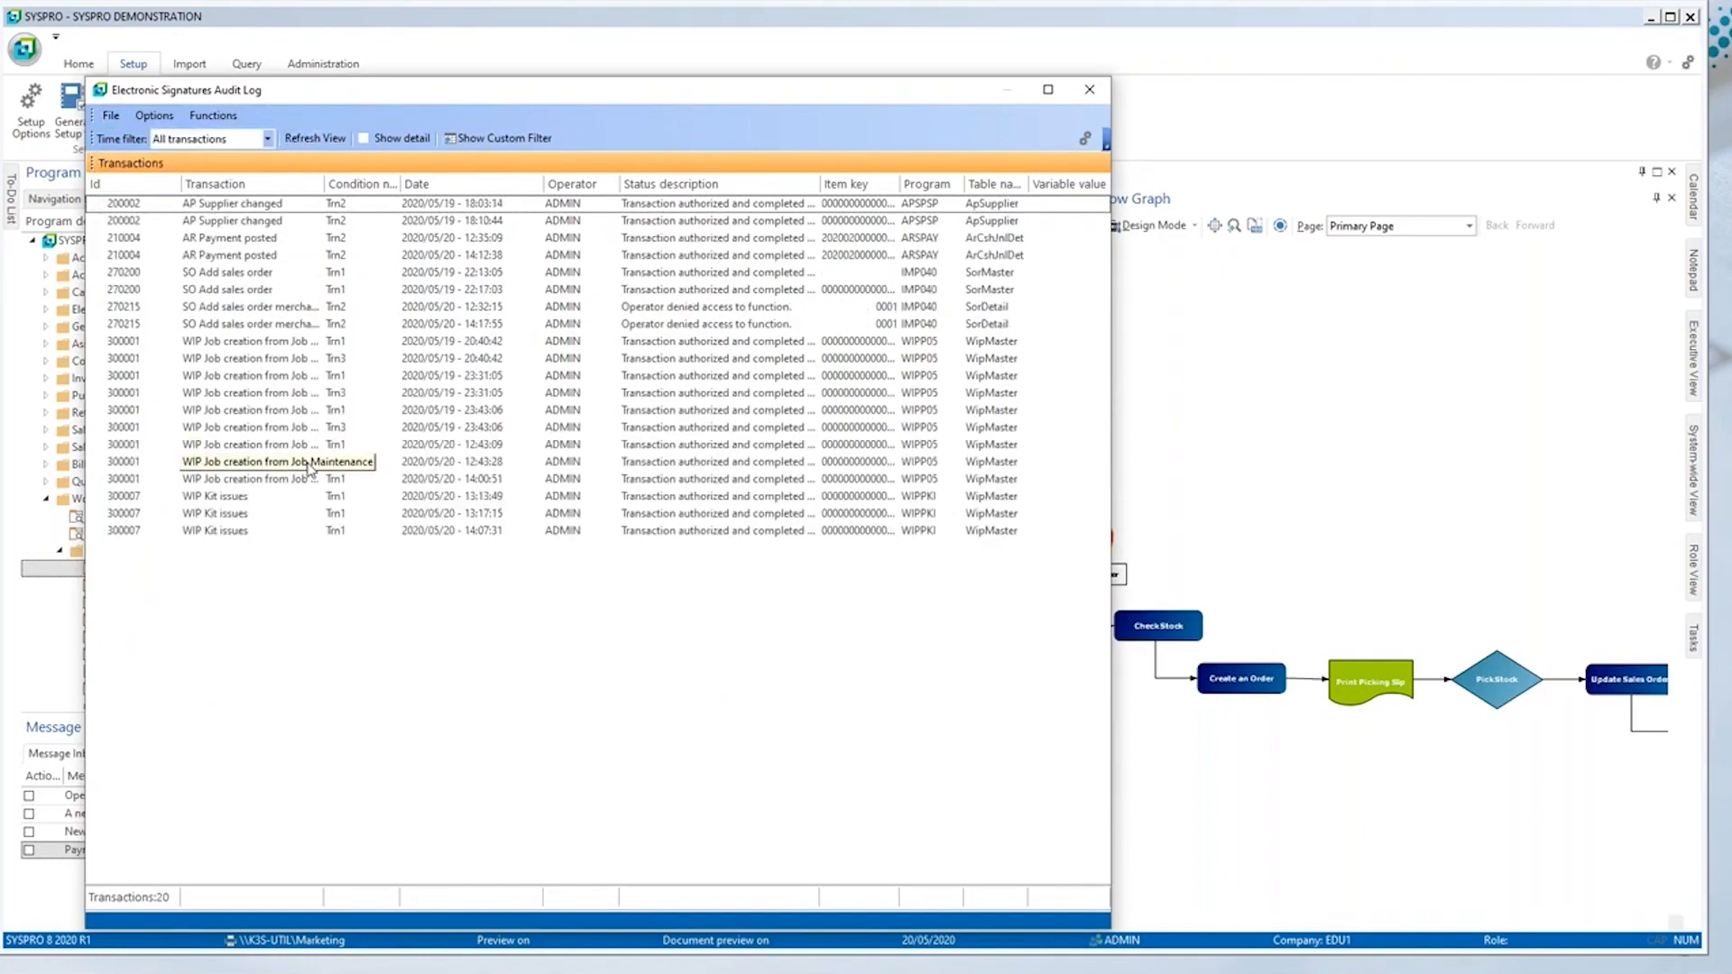
# Step: Review the logged supplier, payment and job transactions, show their detail rows with variable values, and close the audit log
pyautogui.click(265, 205)
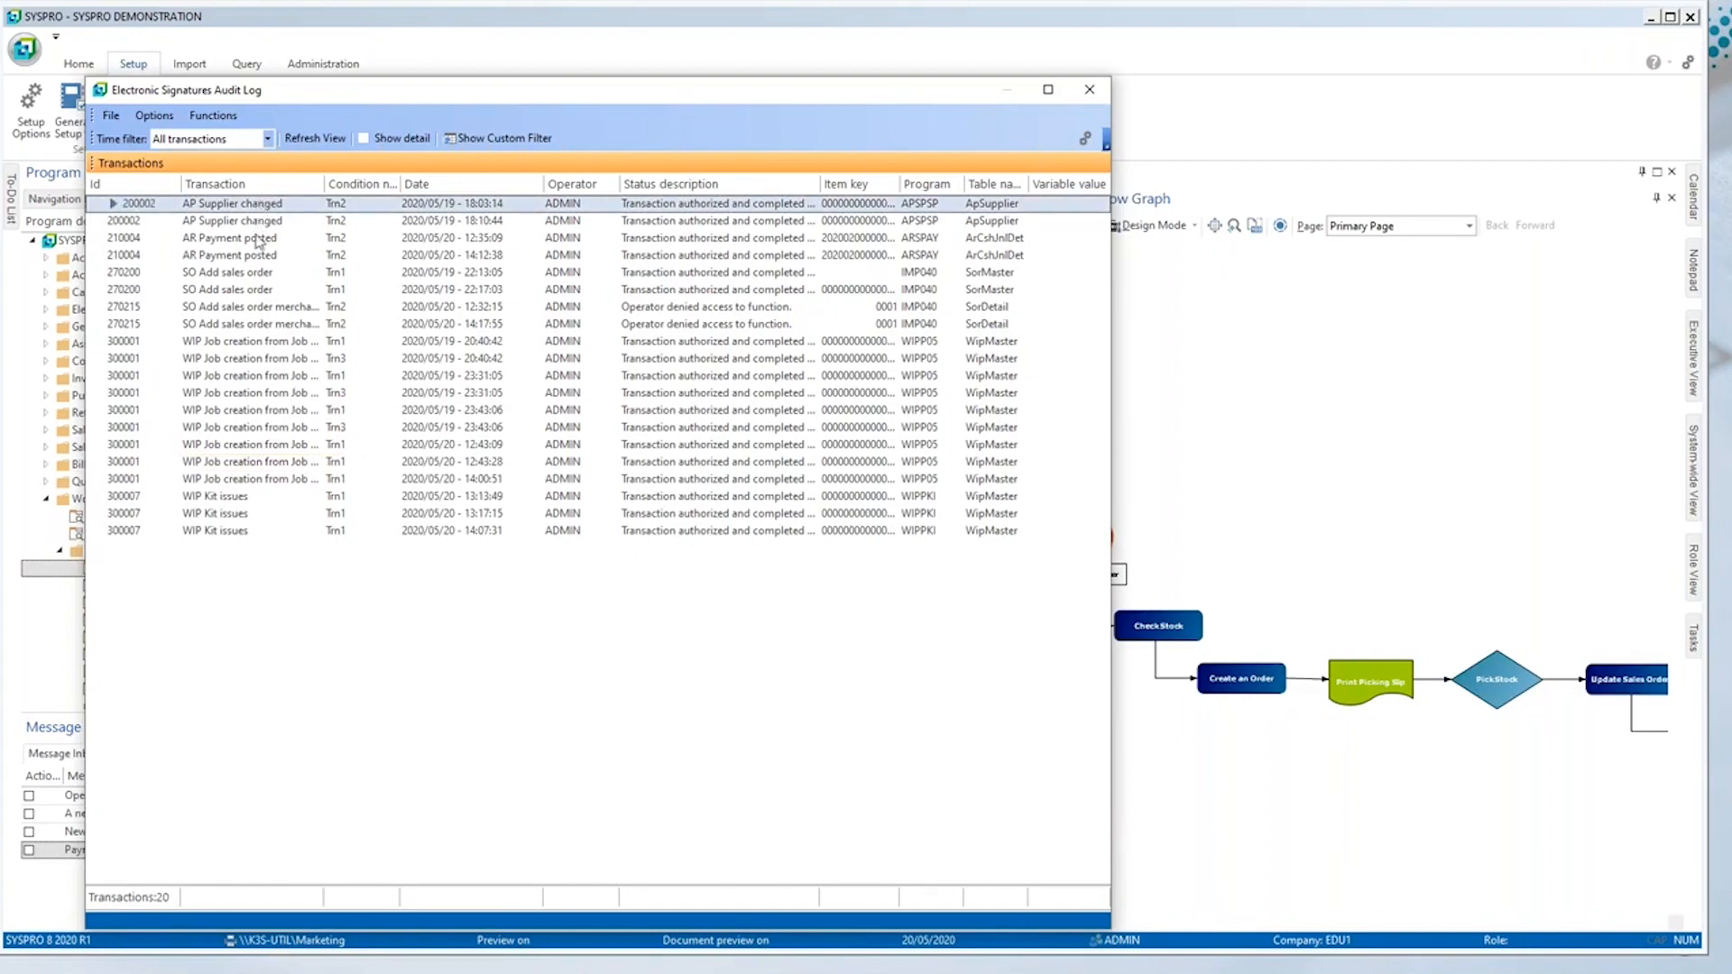
pyautogui.click(257, 239)
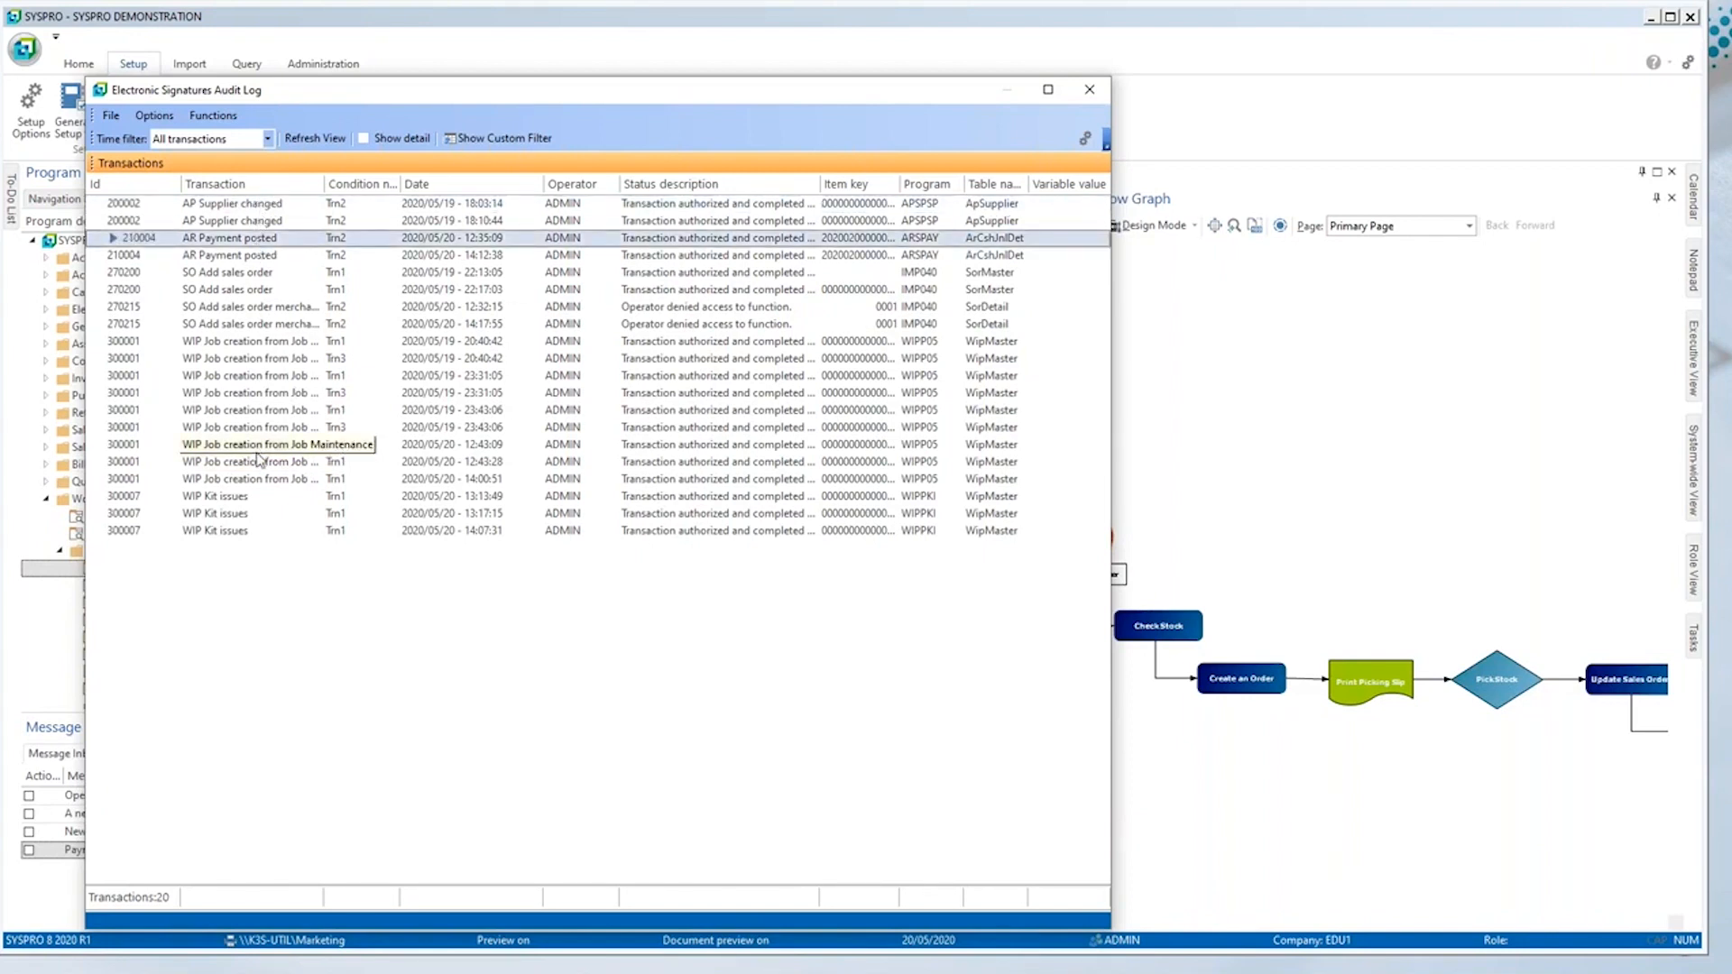
pyautogui.click(258, 453)
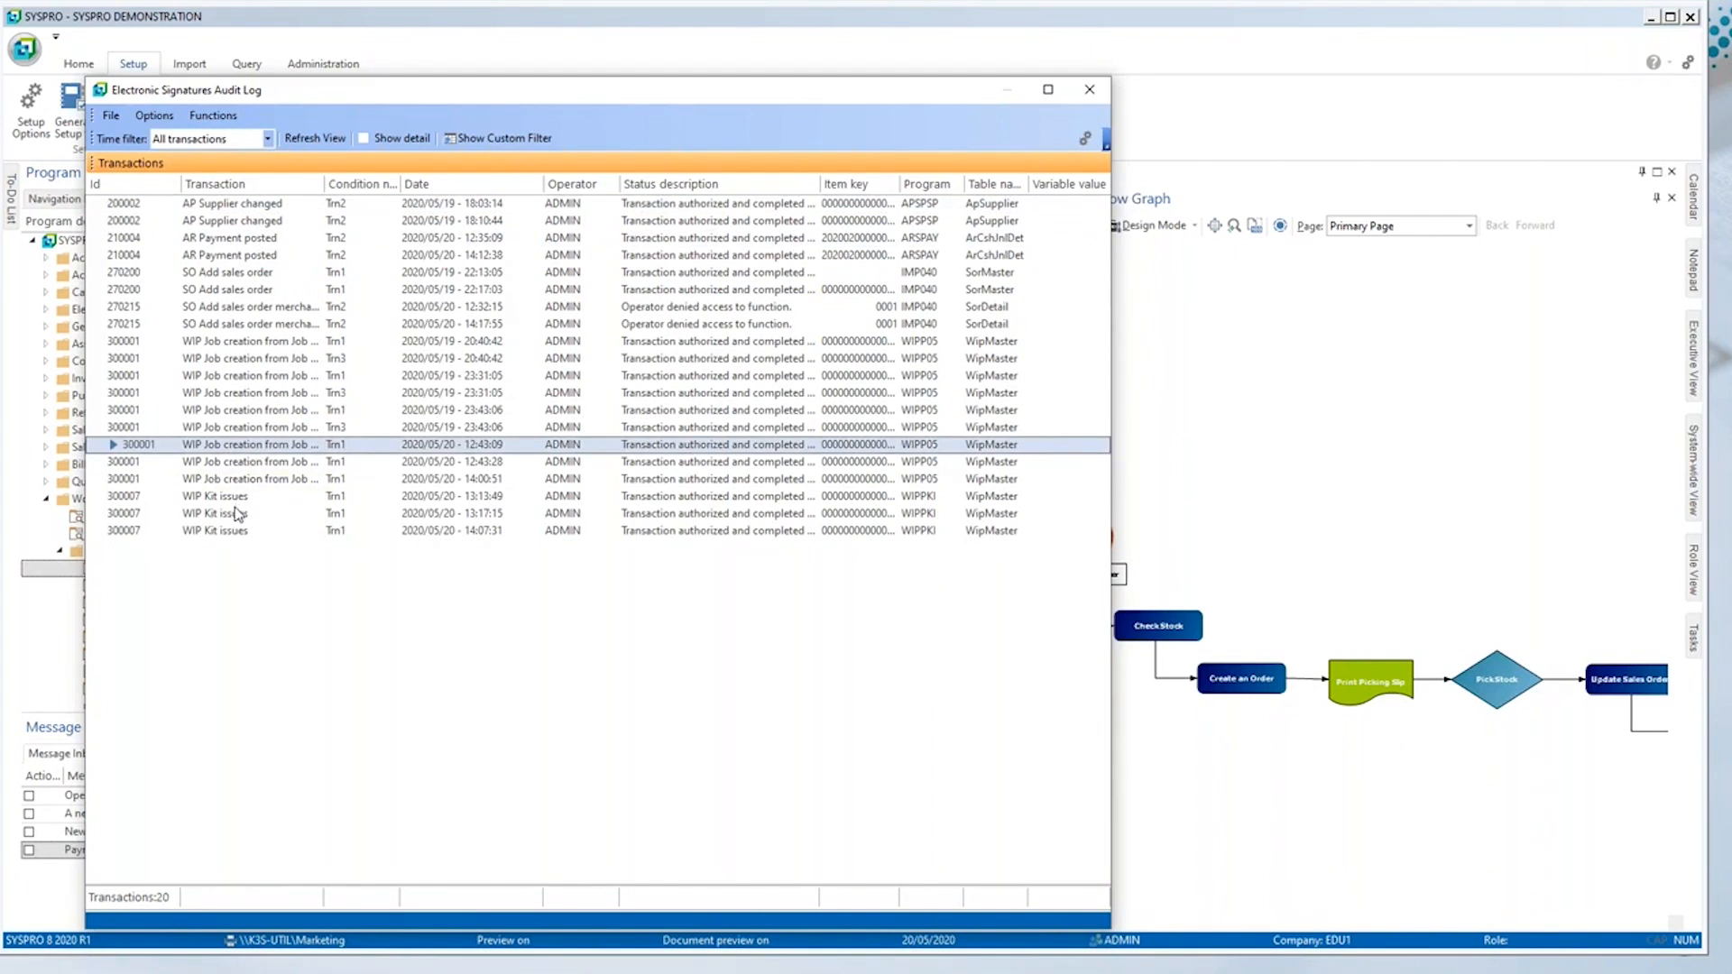
pyautogui.click(377, 142)
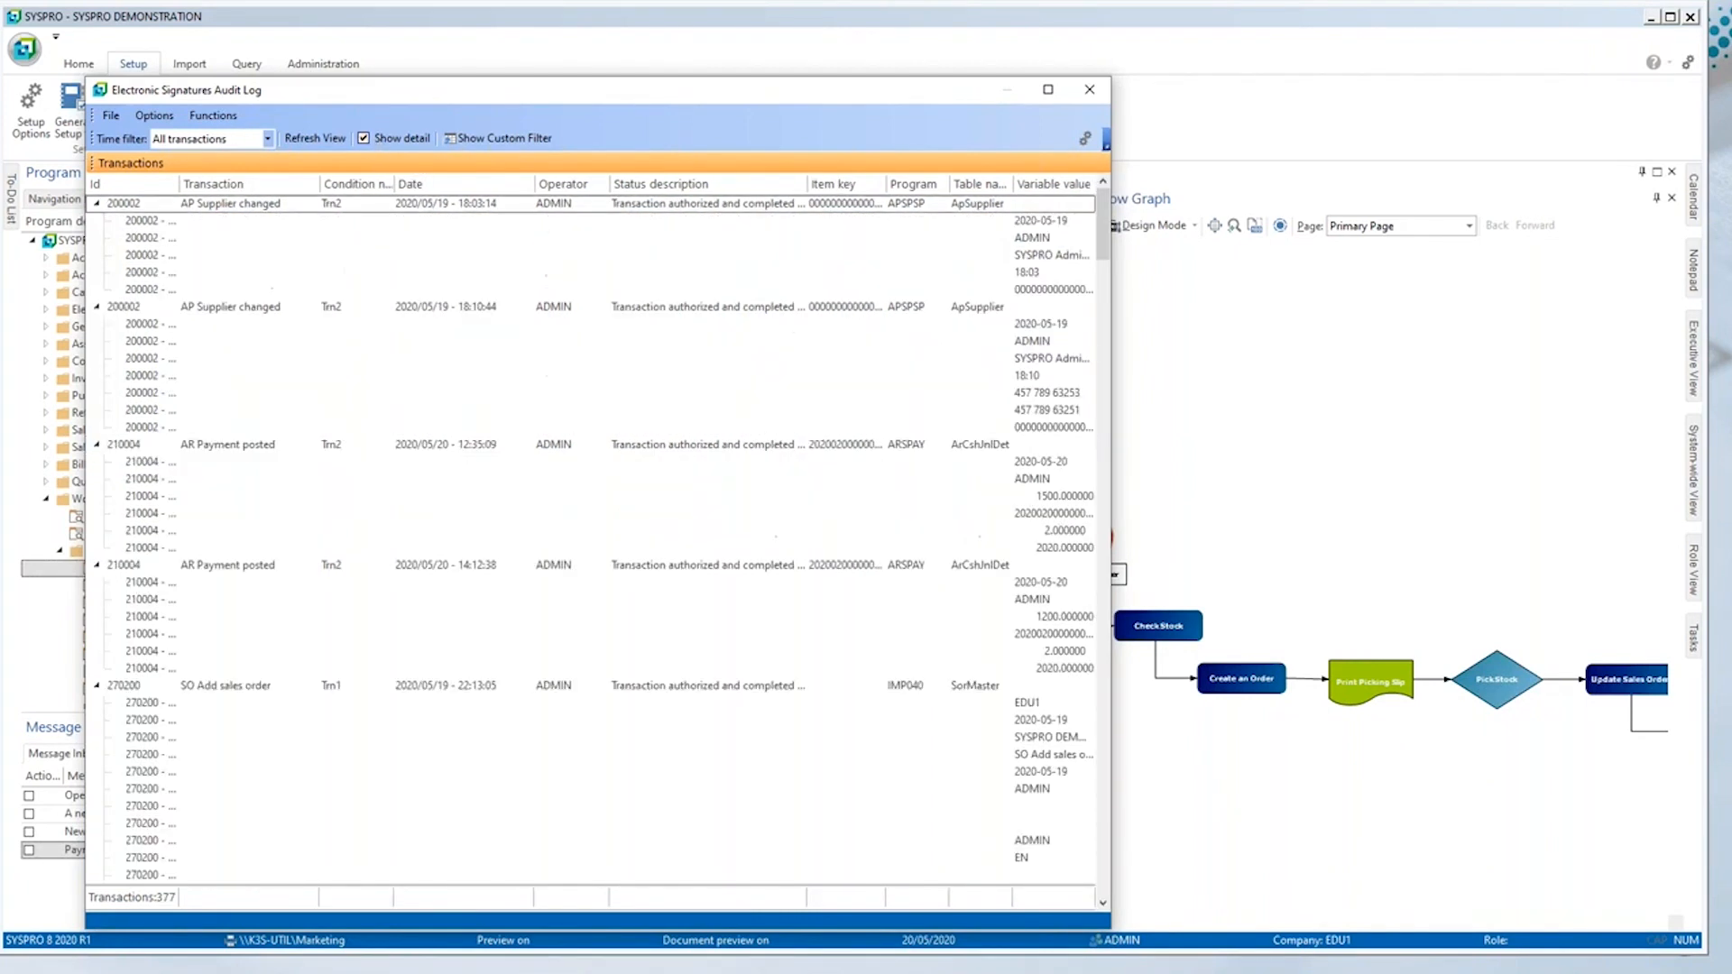
pyautogui.click(155, 347)
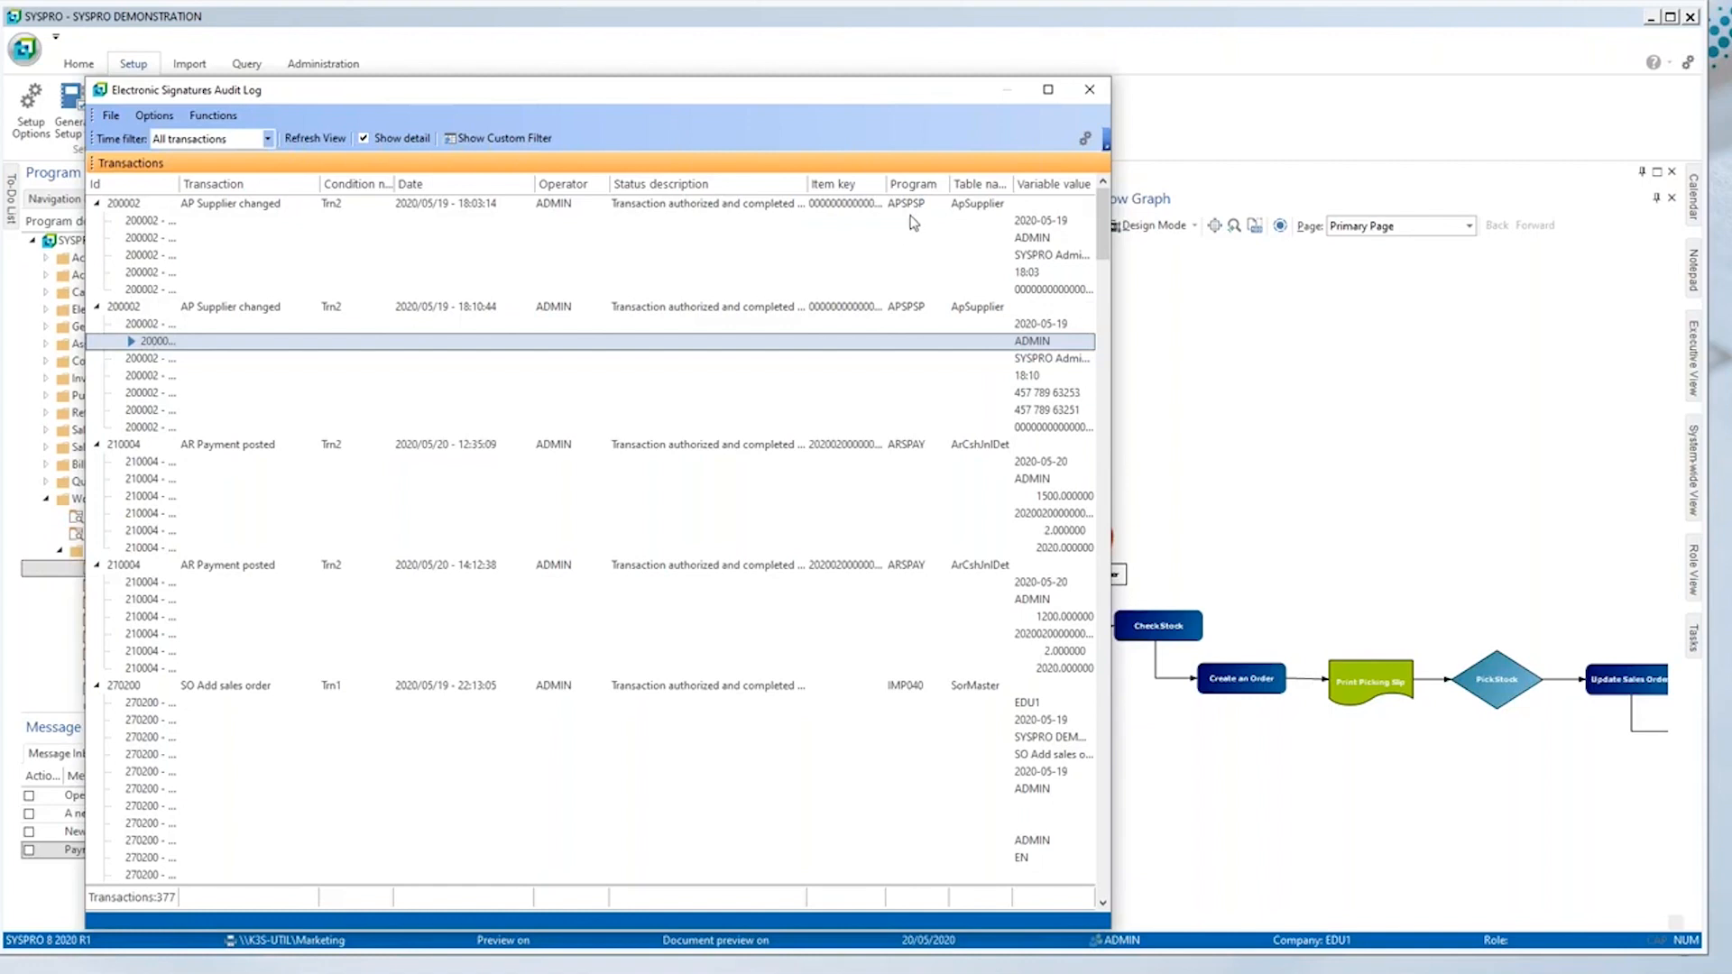
pyautogui.click(1079, 97)
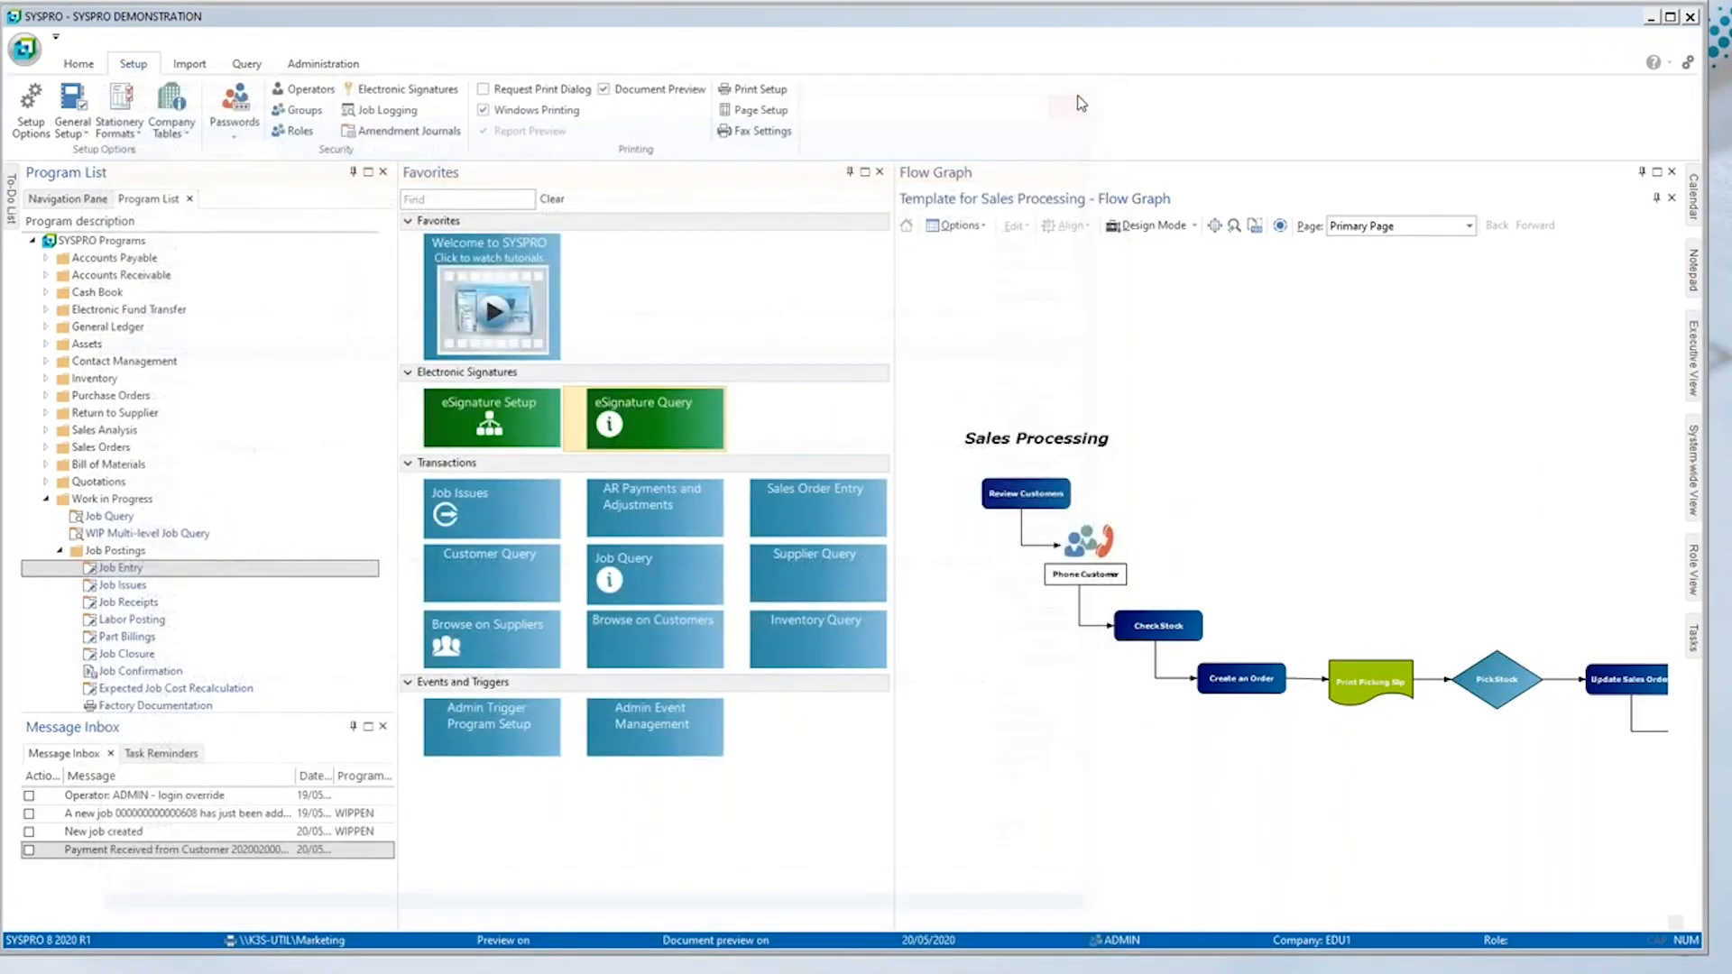
# Step: In Electronic Signatures Setup, open the AP Supplier changed configuration and show its logging and trigger options
pyautogui.click(490, 433)
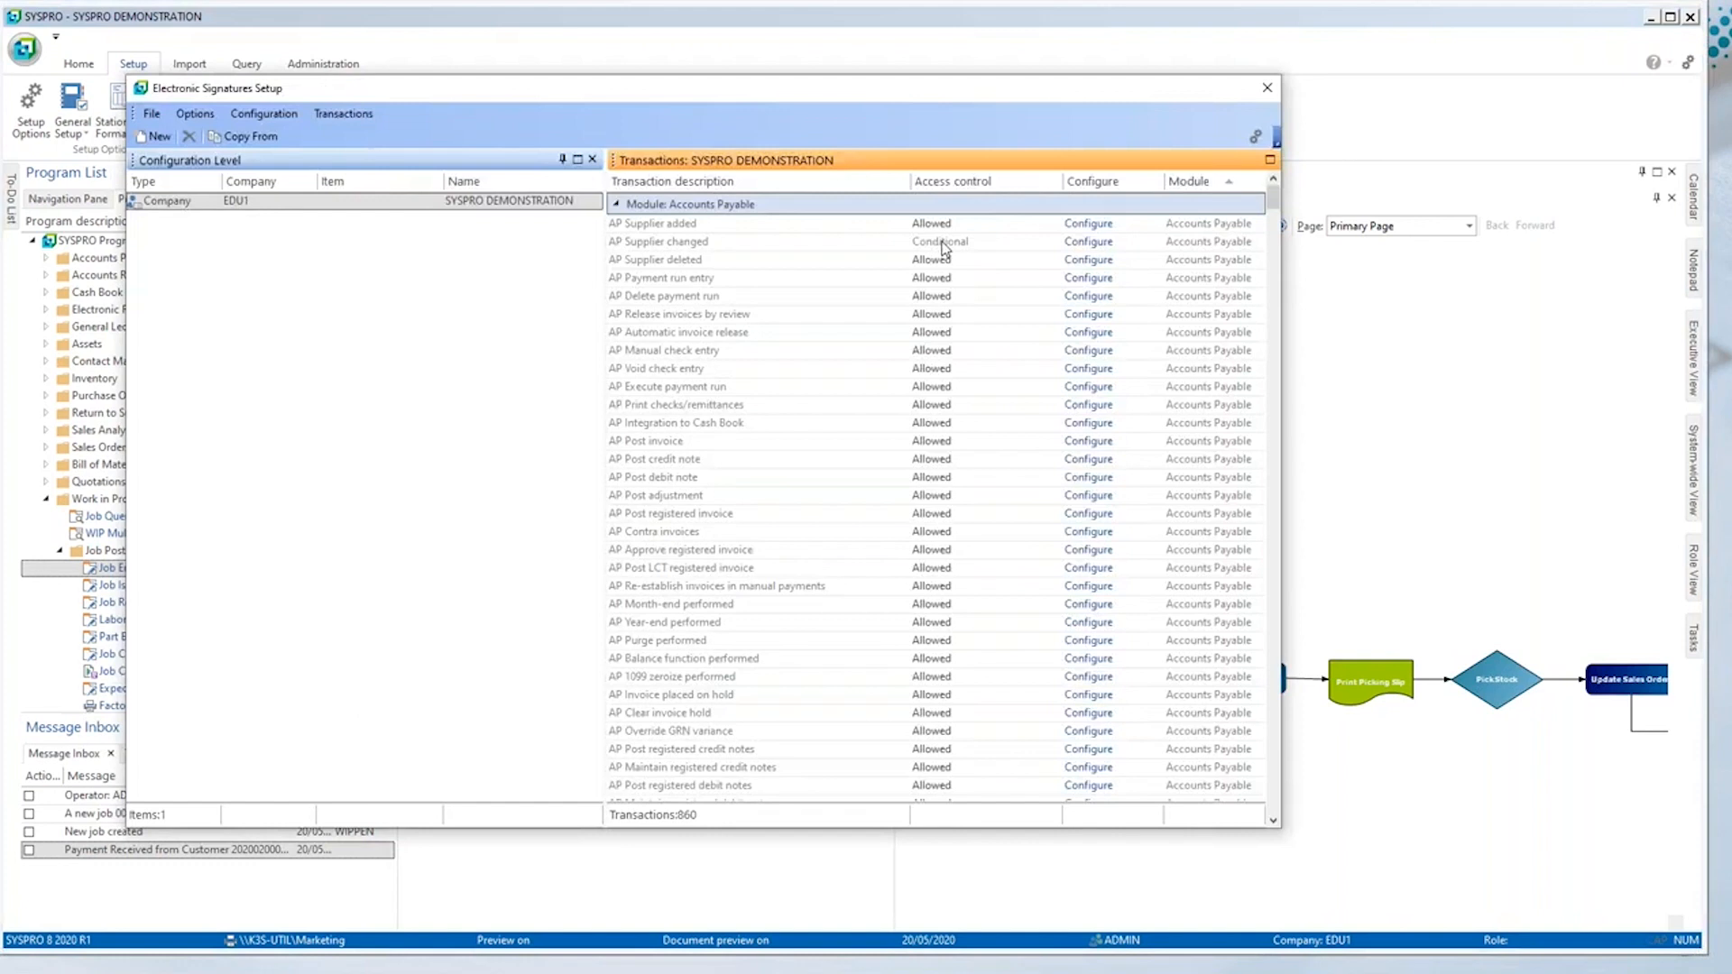
pyautogui.doubleClick(940, 240)
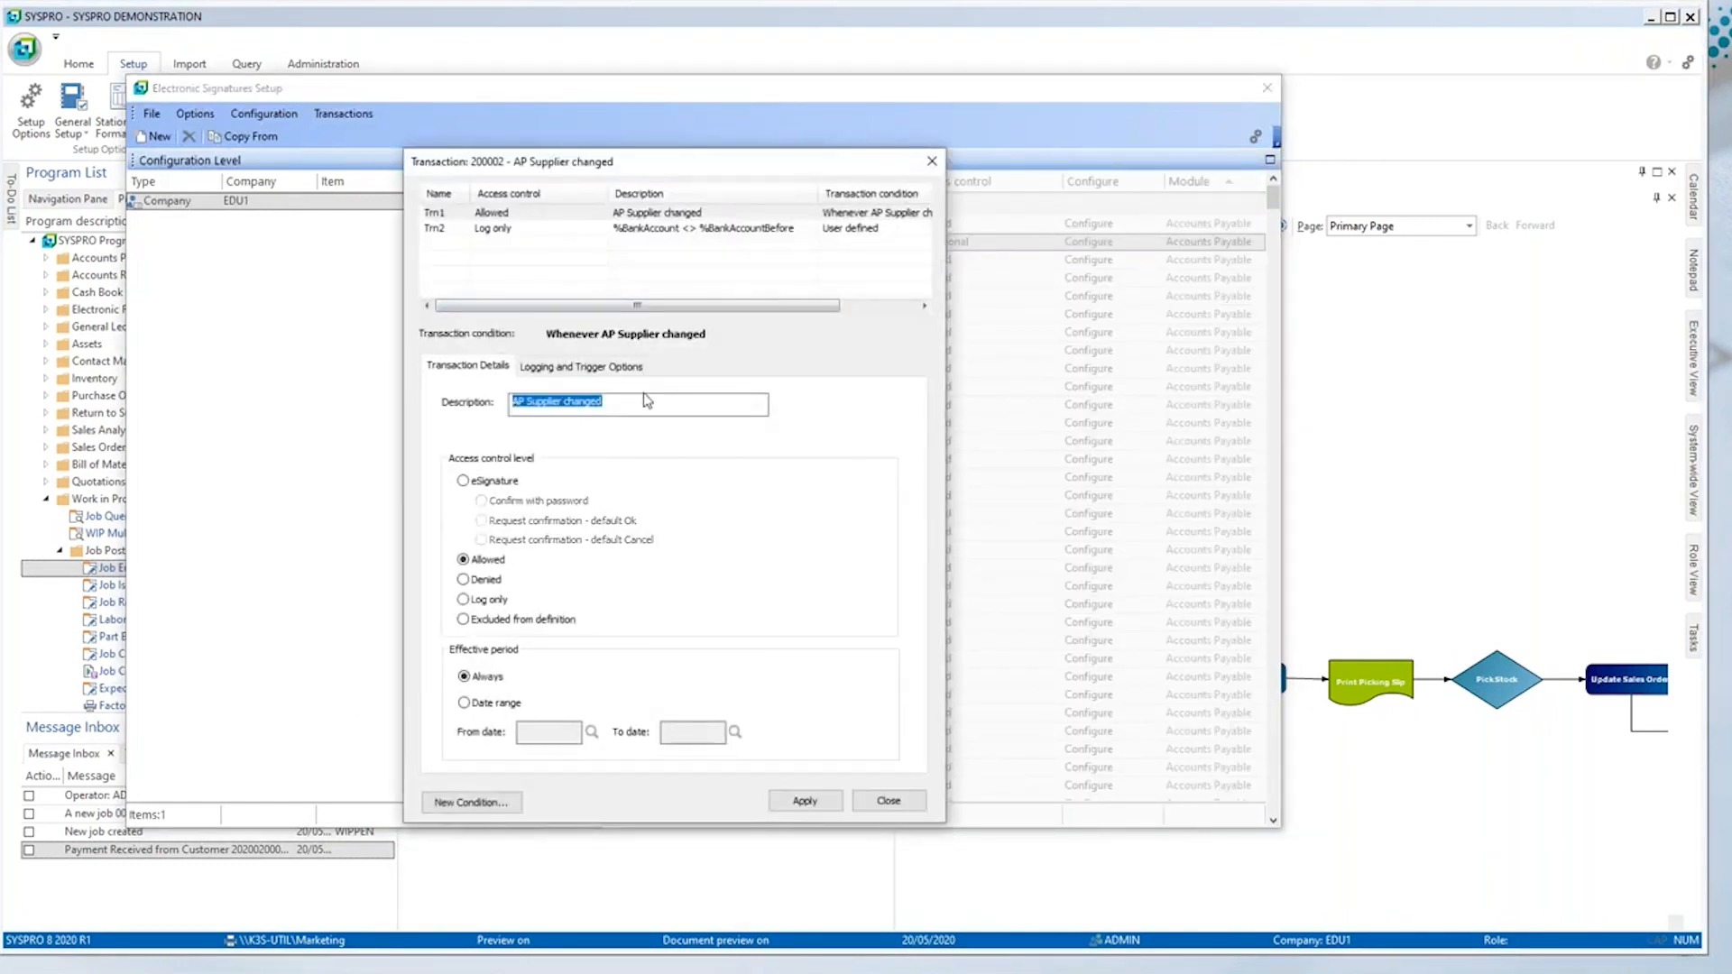
pyautogui.hotkey('ctrl', 'Tab')
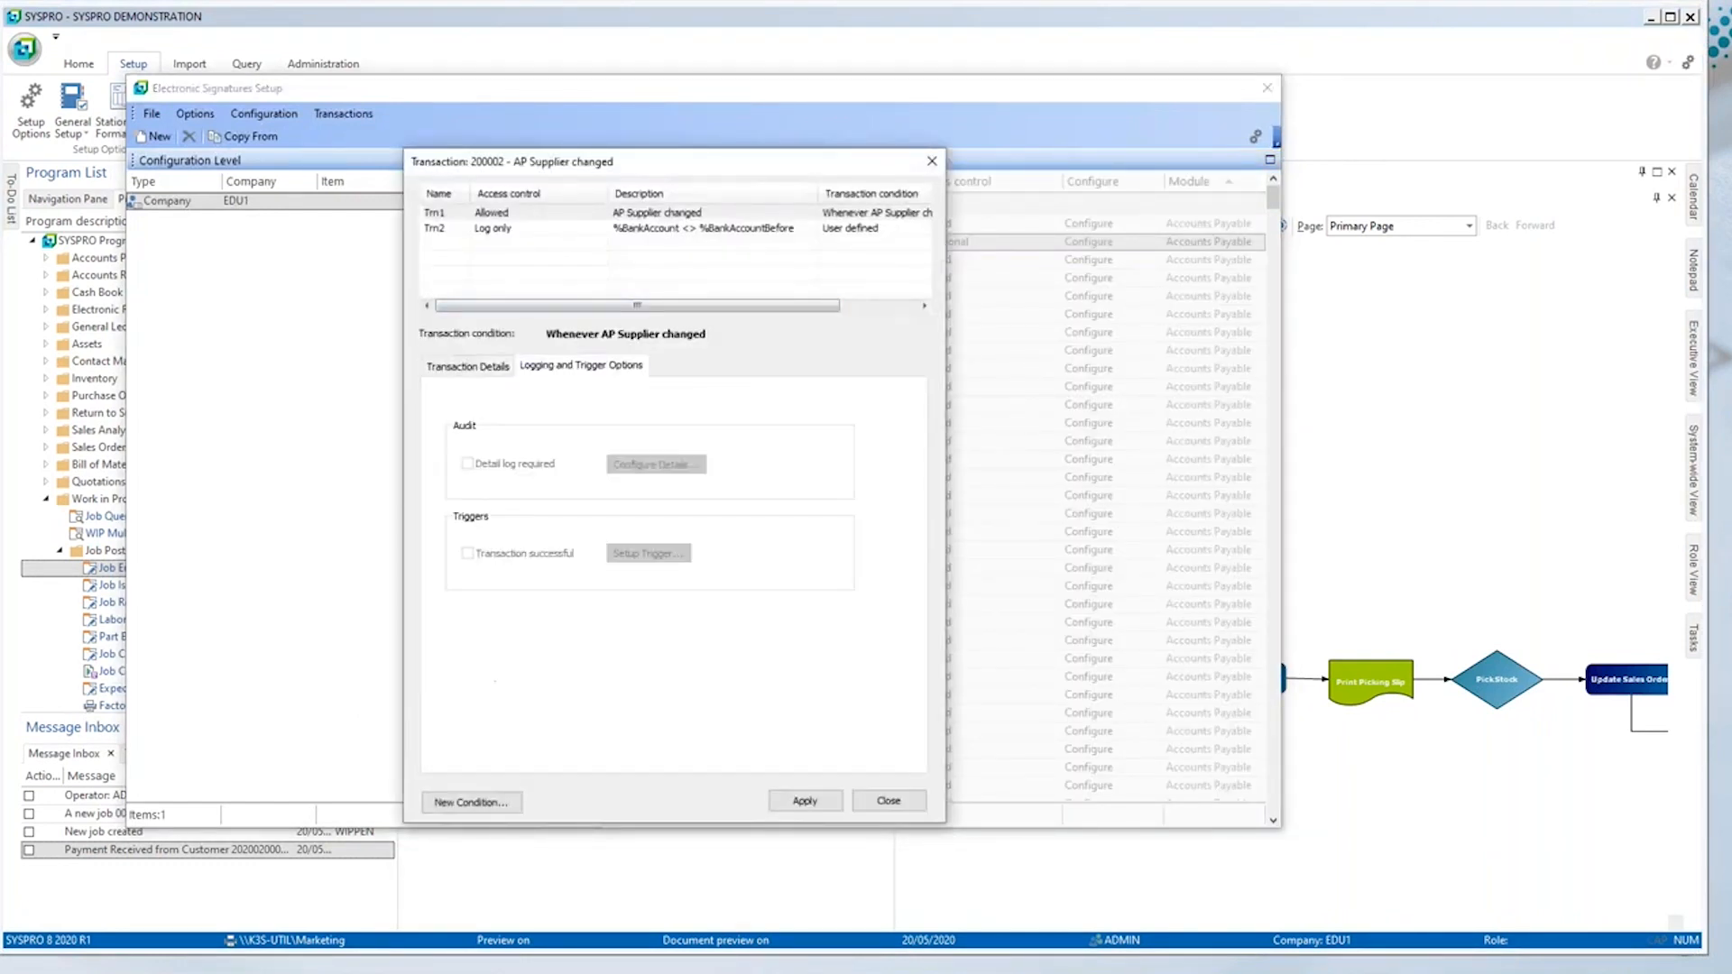
# Step: Open the detail log configuration of the Log only bank account condition and try including the %Bank variable
pyautogui.click(544, 231)
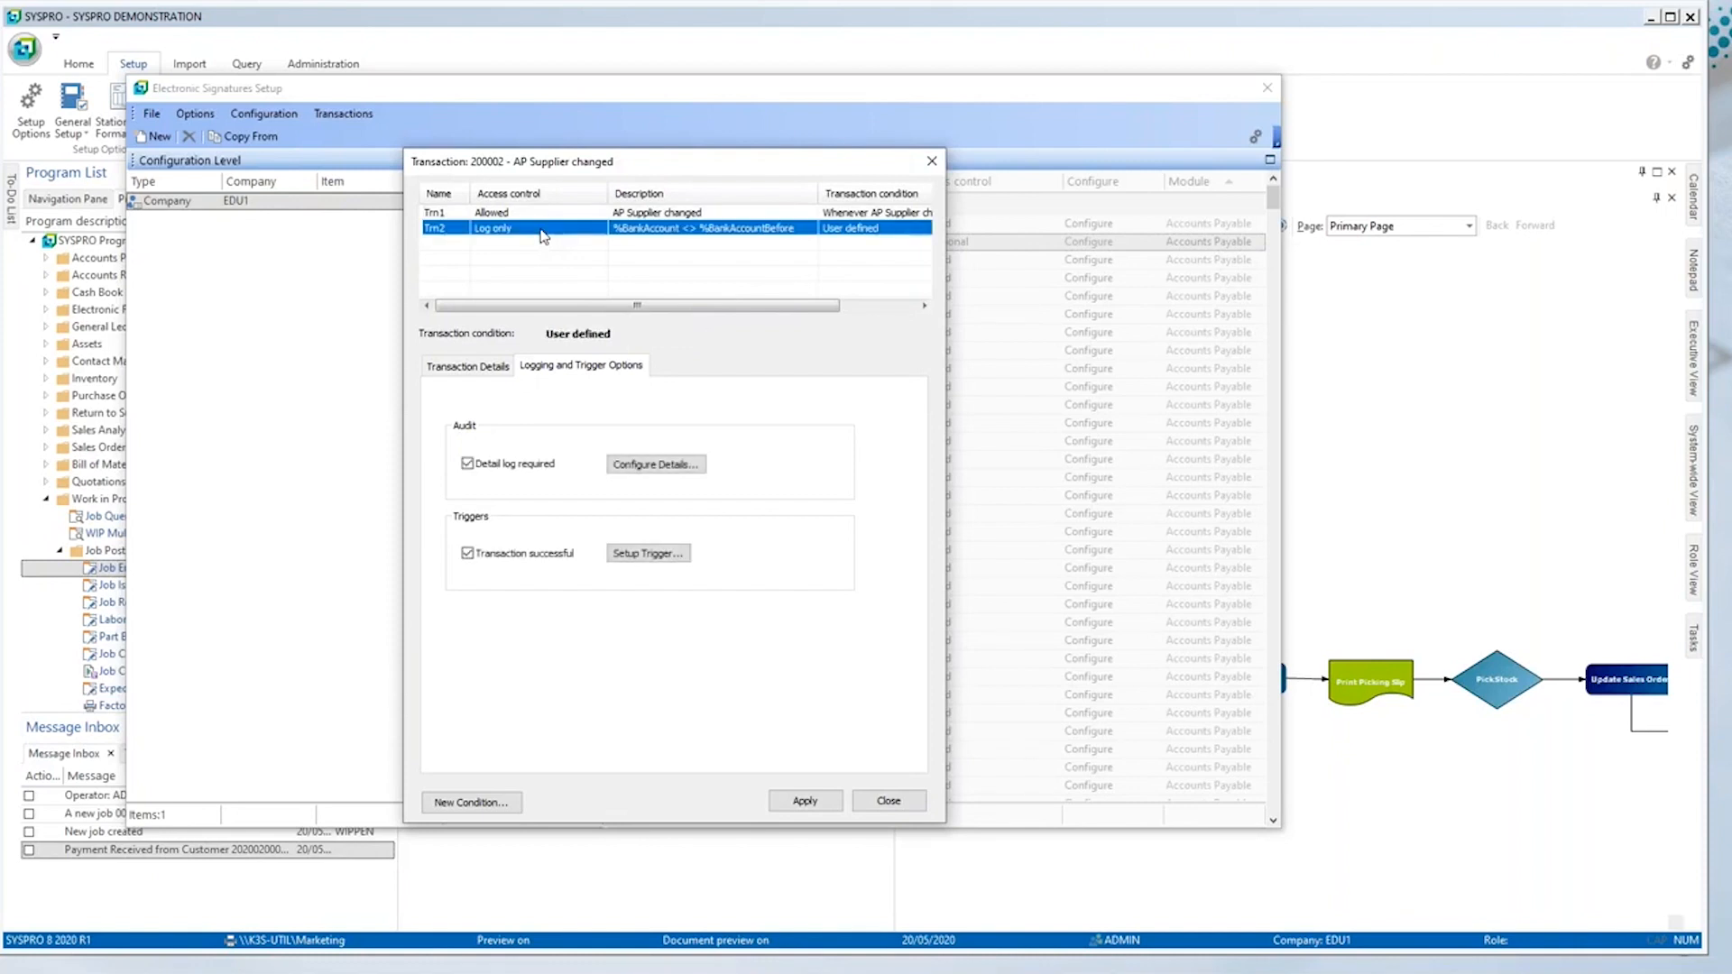
pyautogui.click(668, 467)
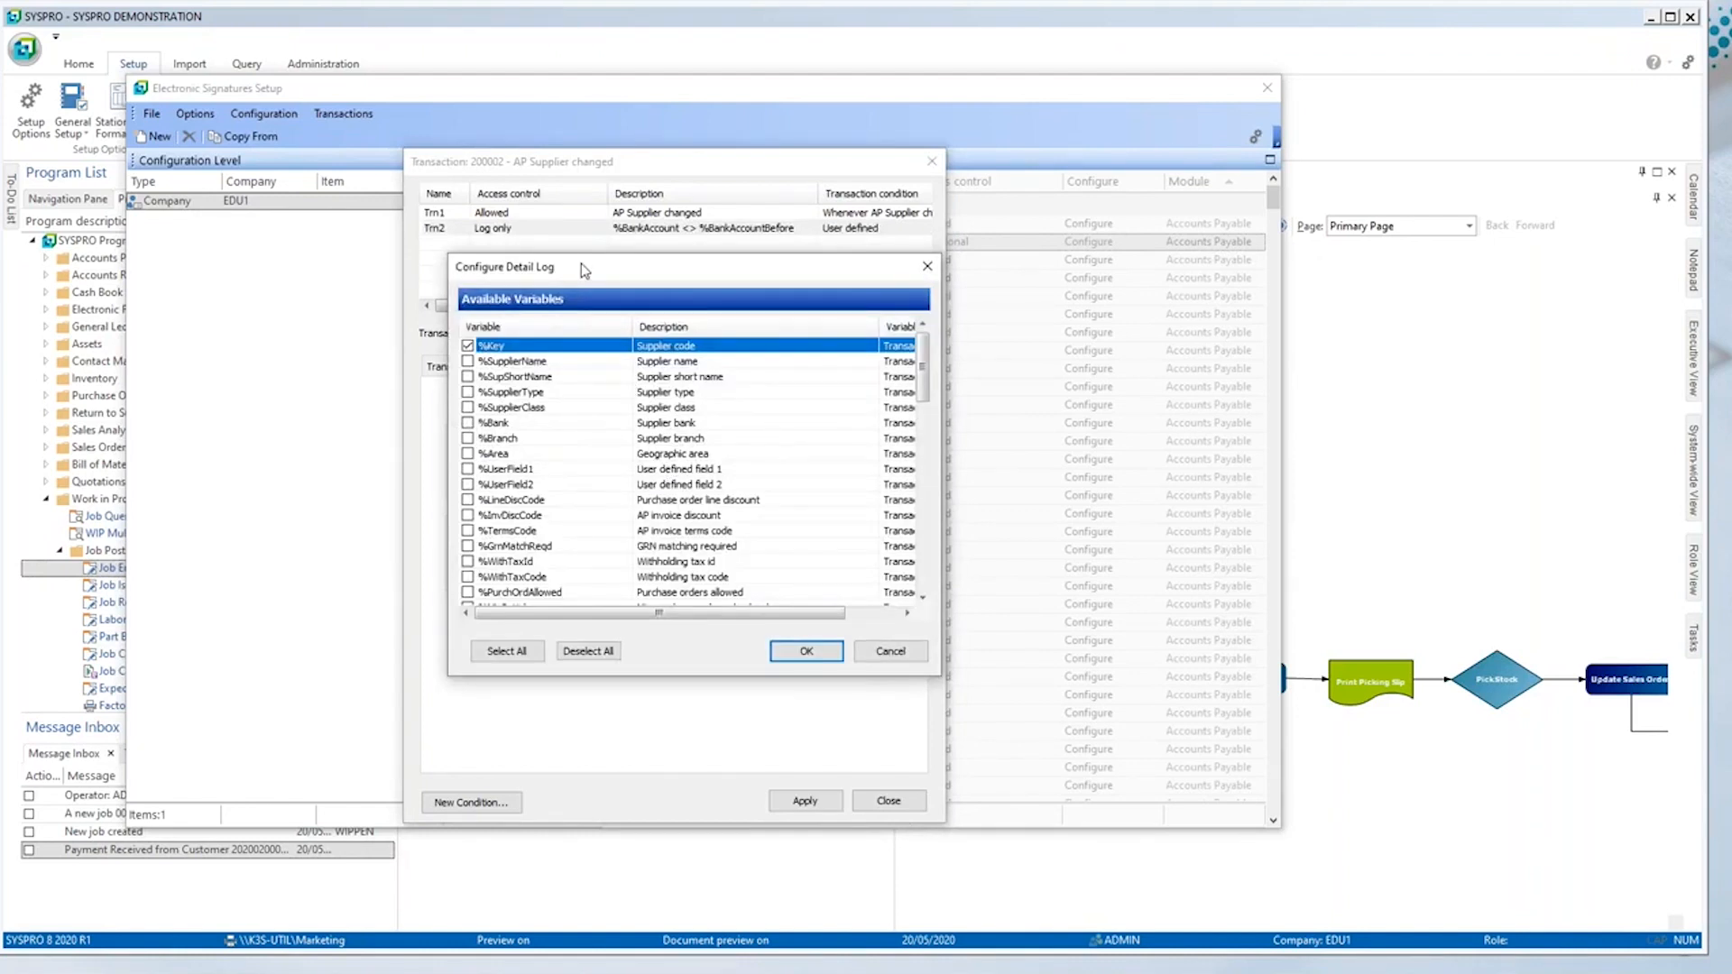
pyautogui.click(534, 377)
pyautogui.click(468, 376)
pyautogui.click(467, 422)
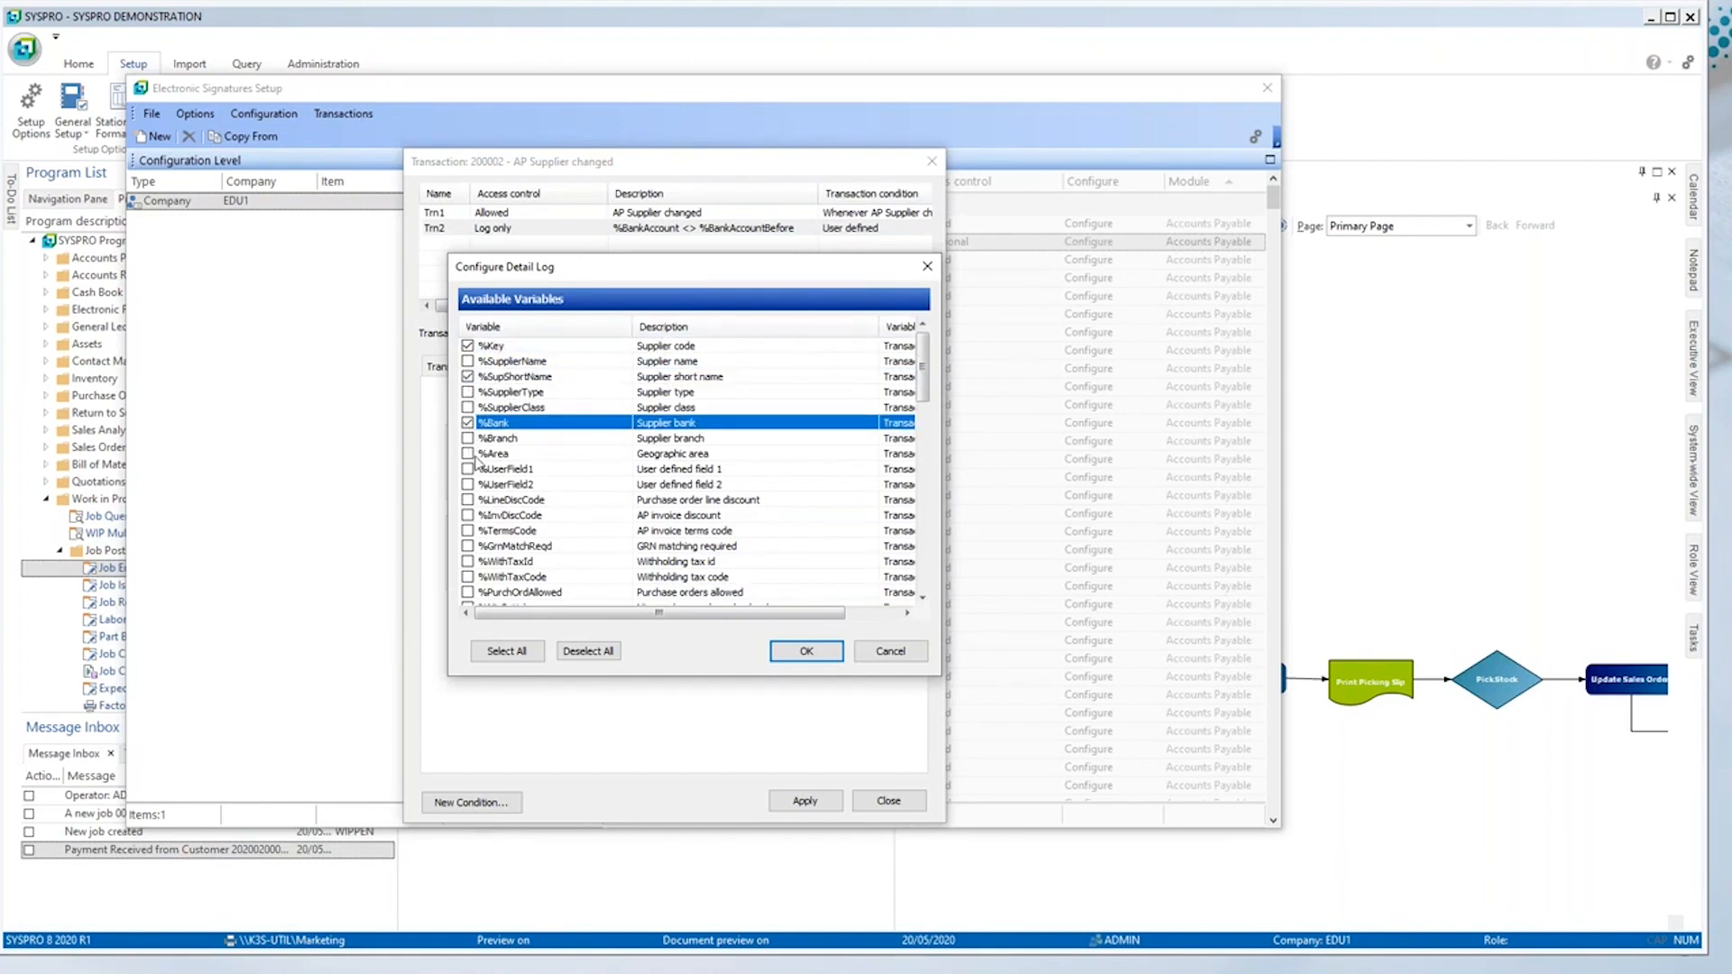
pyautogui.click(475, 531)
pyautogui.scroll(-5, 488, 585)
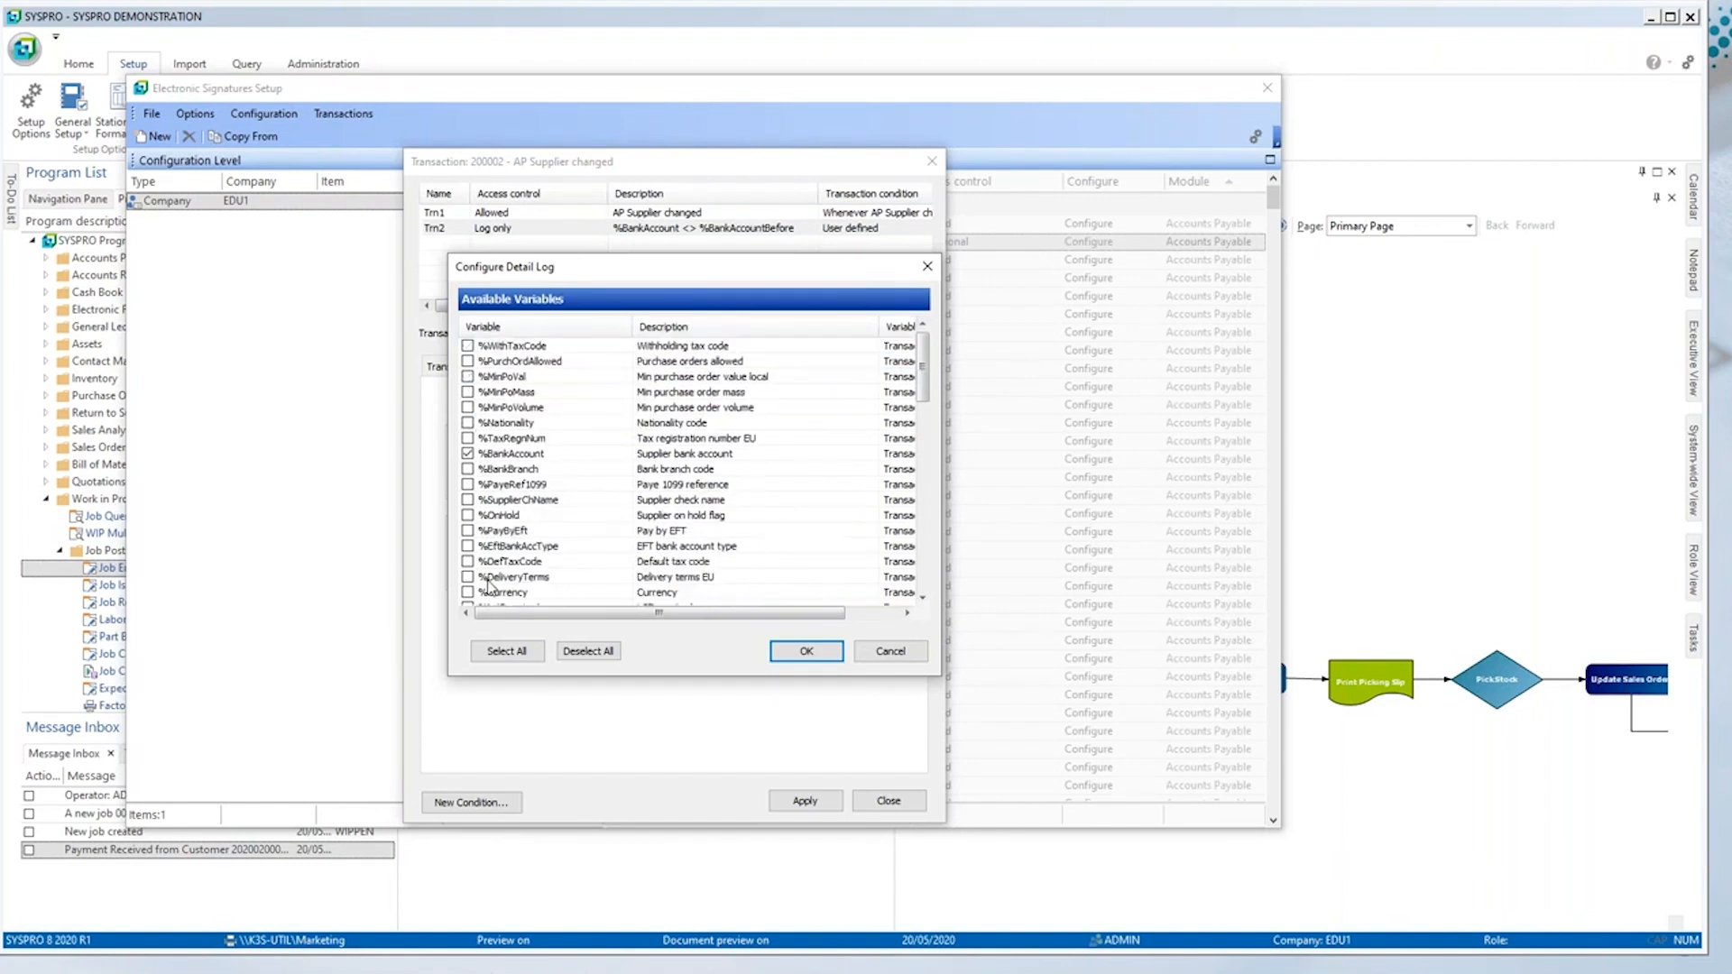
# Step: Try including all available variables in the detail log, review the operator, company and date variables, and discard the changes
pyautogui.click(503, 652)
pyautogui.moveTo(922, 370); pyautogui.dragTo(935, 563)
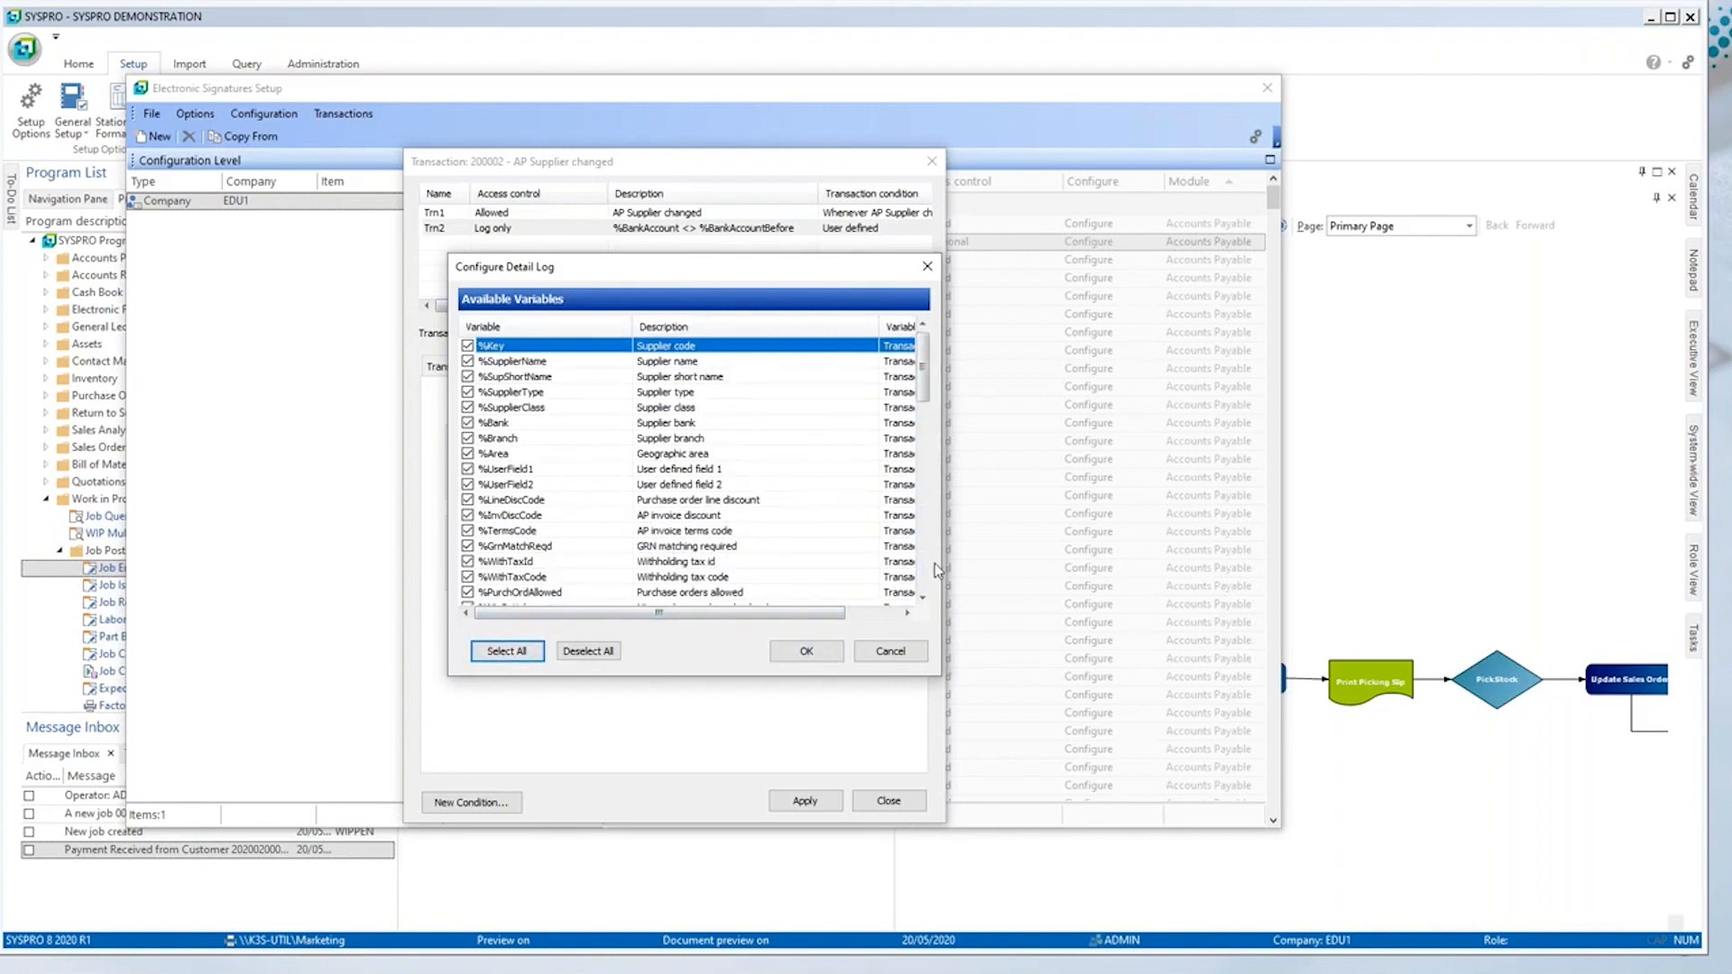
pyautogui.click(724, 532)
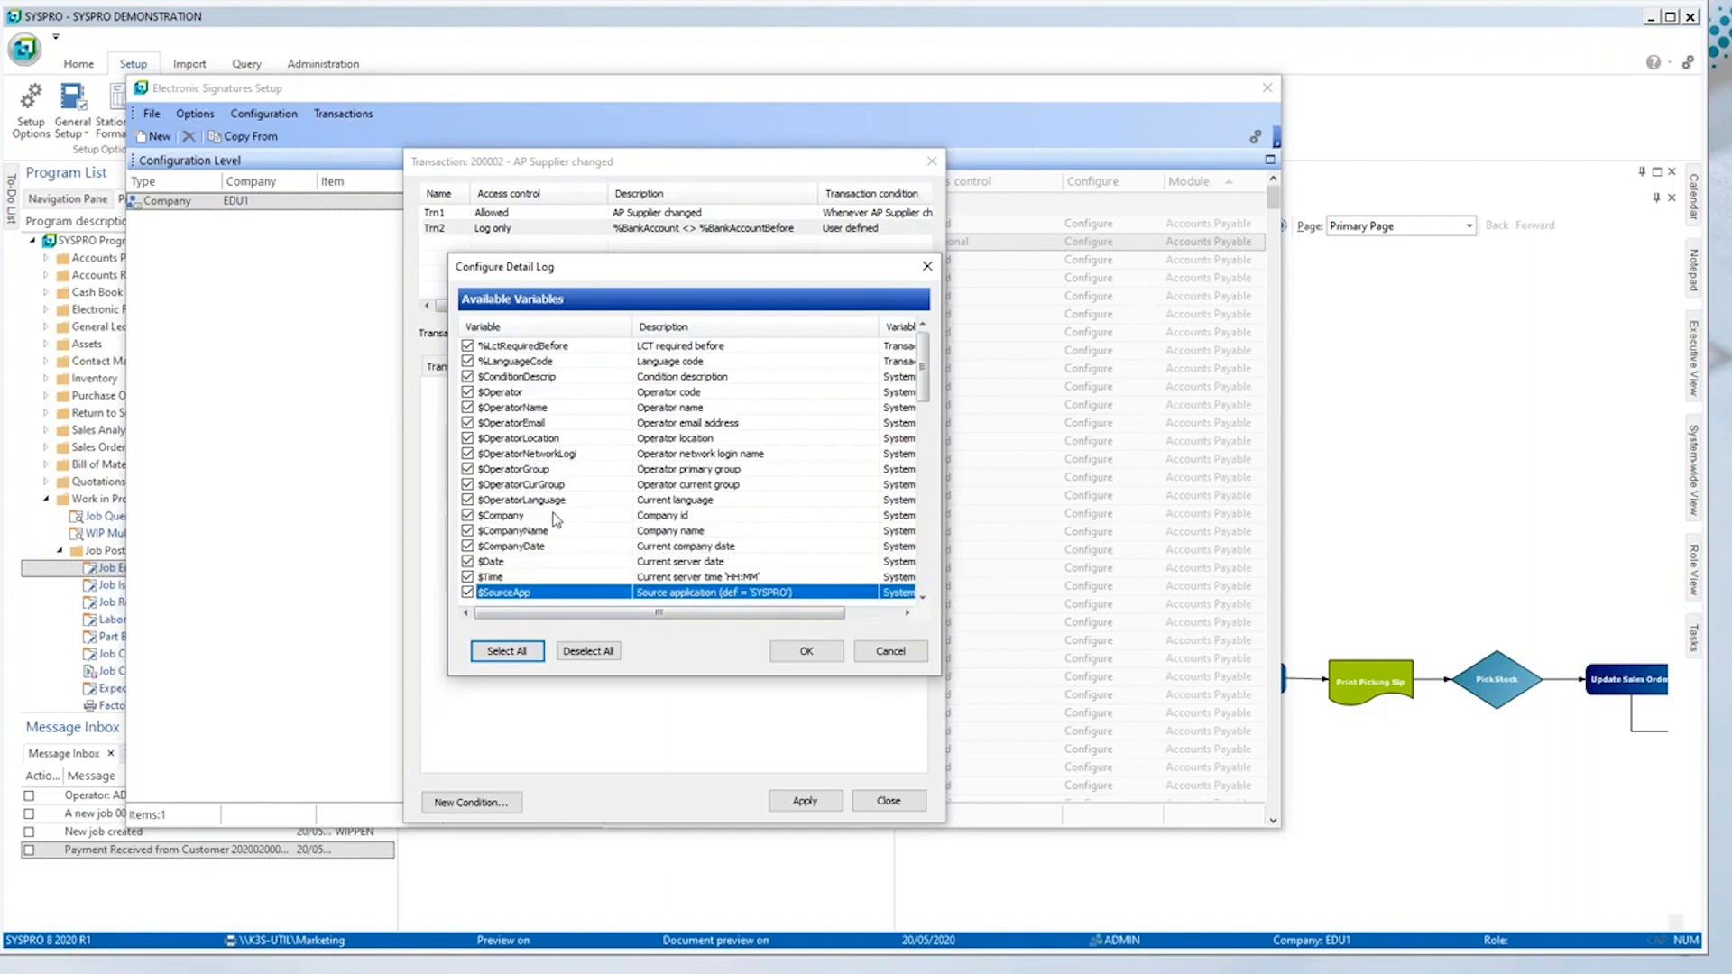
pyautogui.click(547, 515)
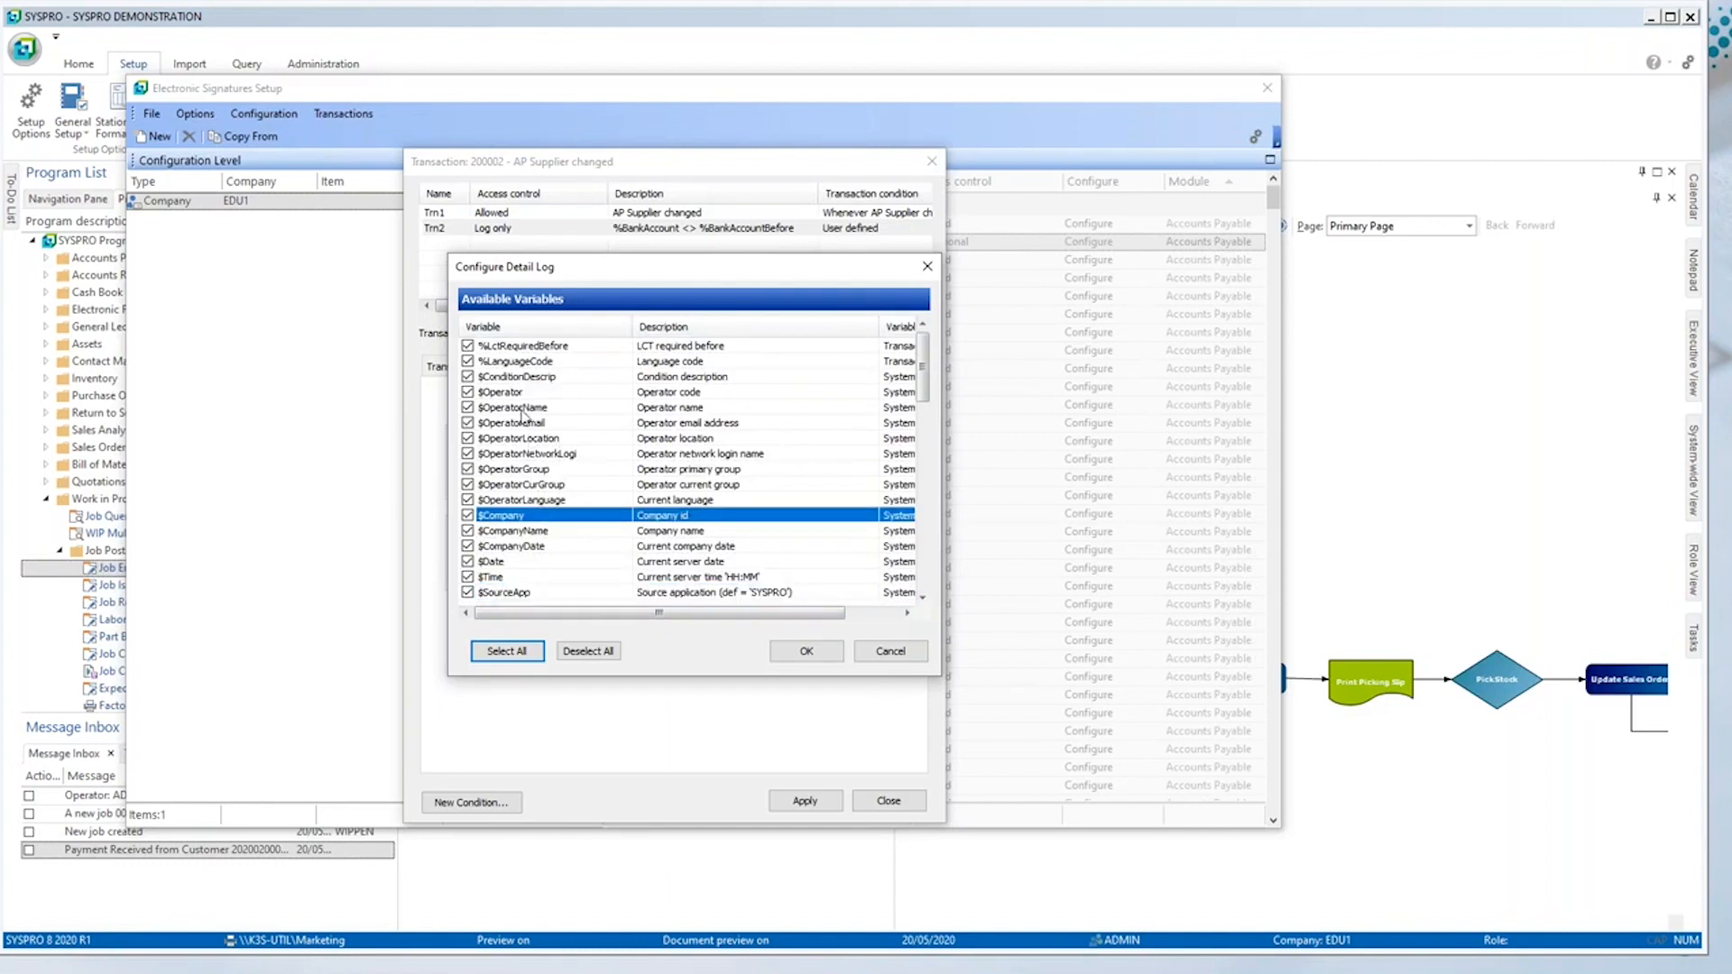
pyautogui.click(522, 408)
pyautogui.click(507, 564)
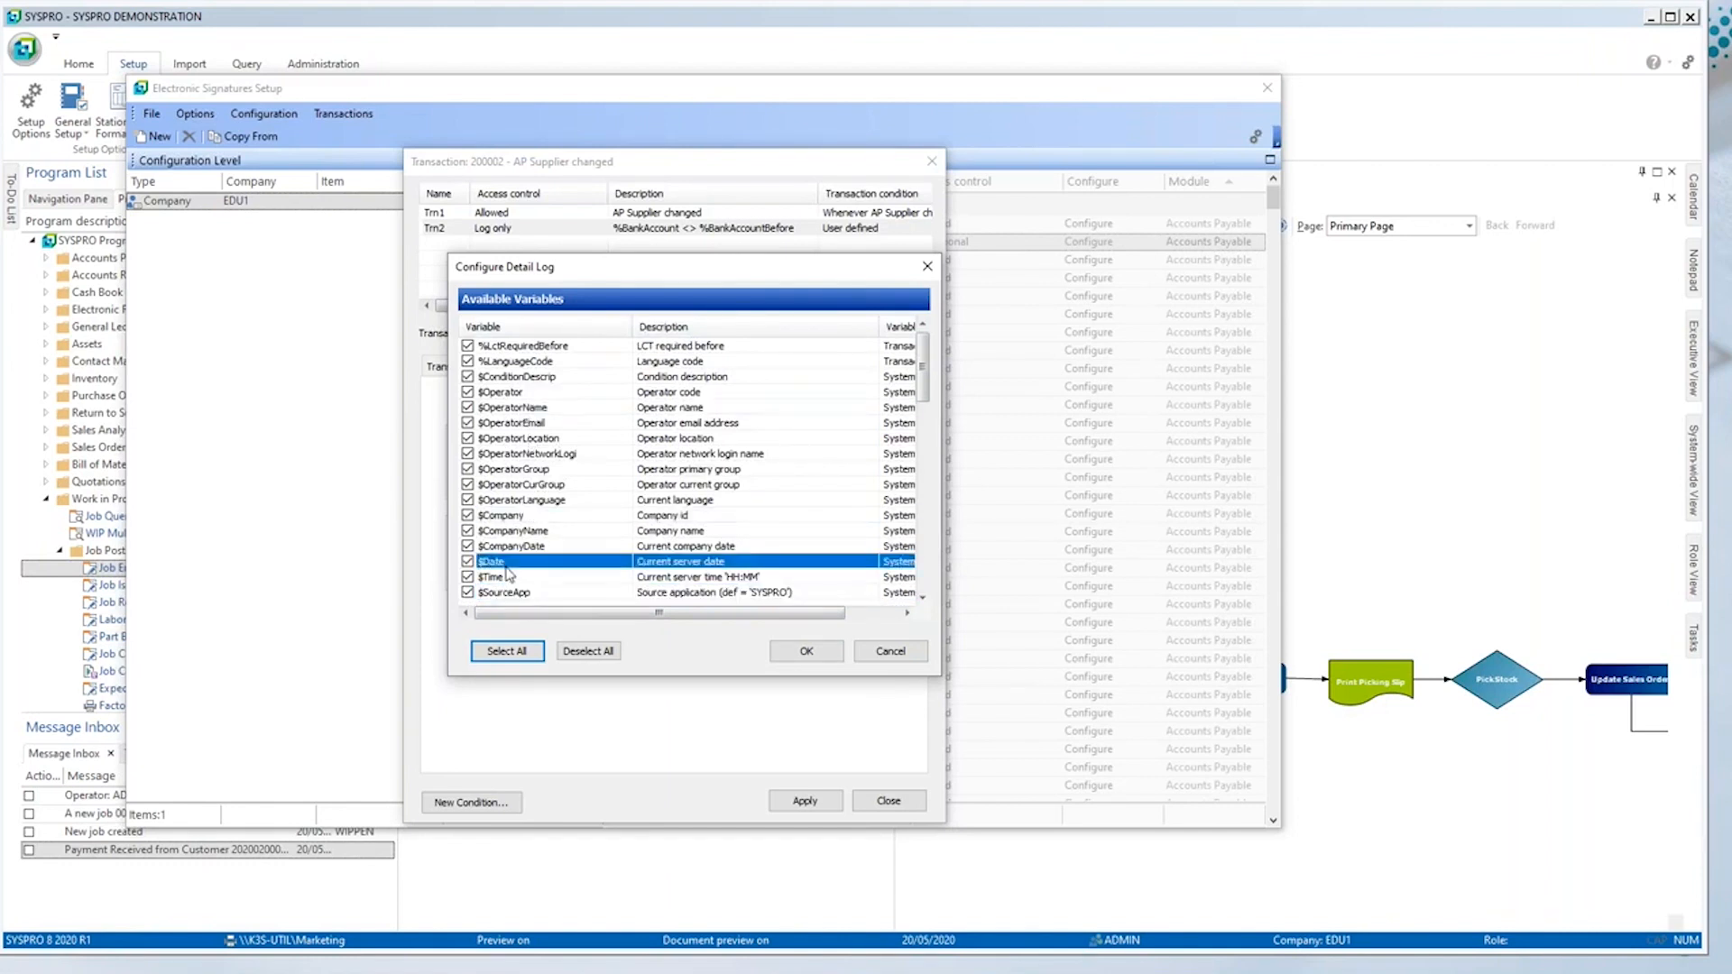
pyautogui.click(890, 651)
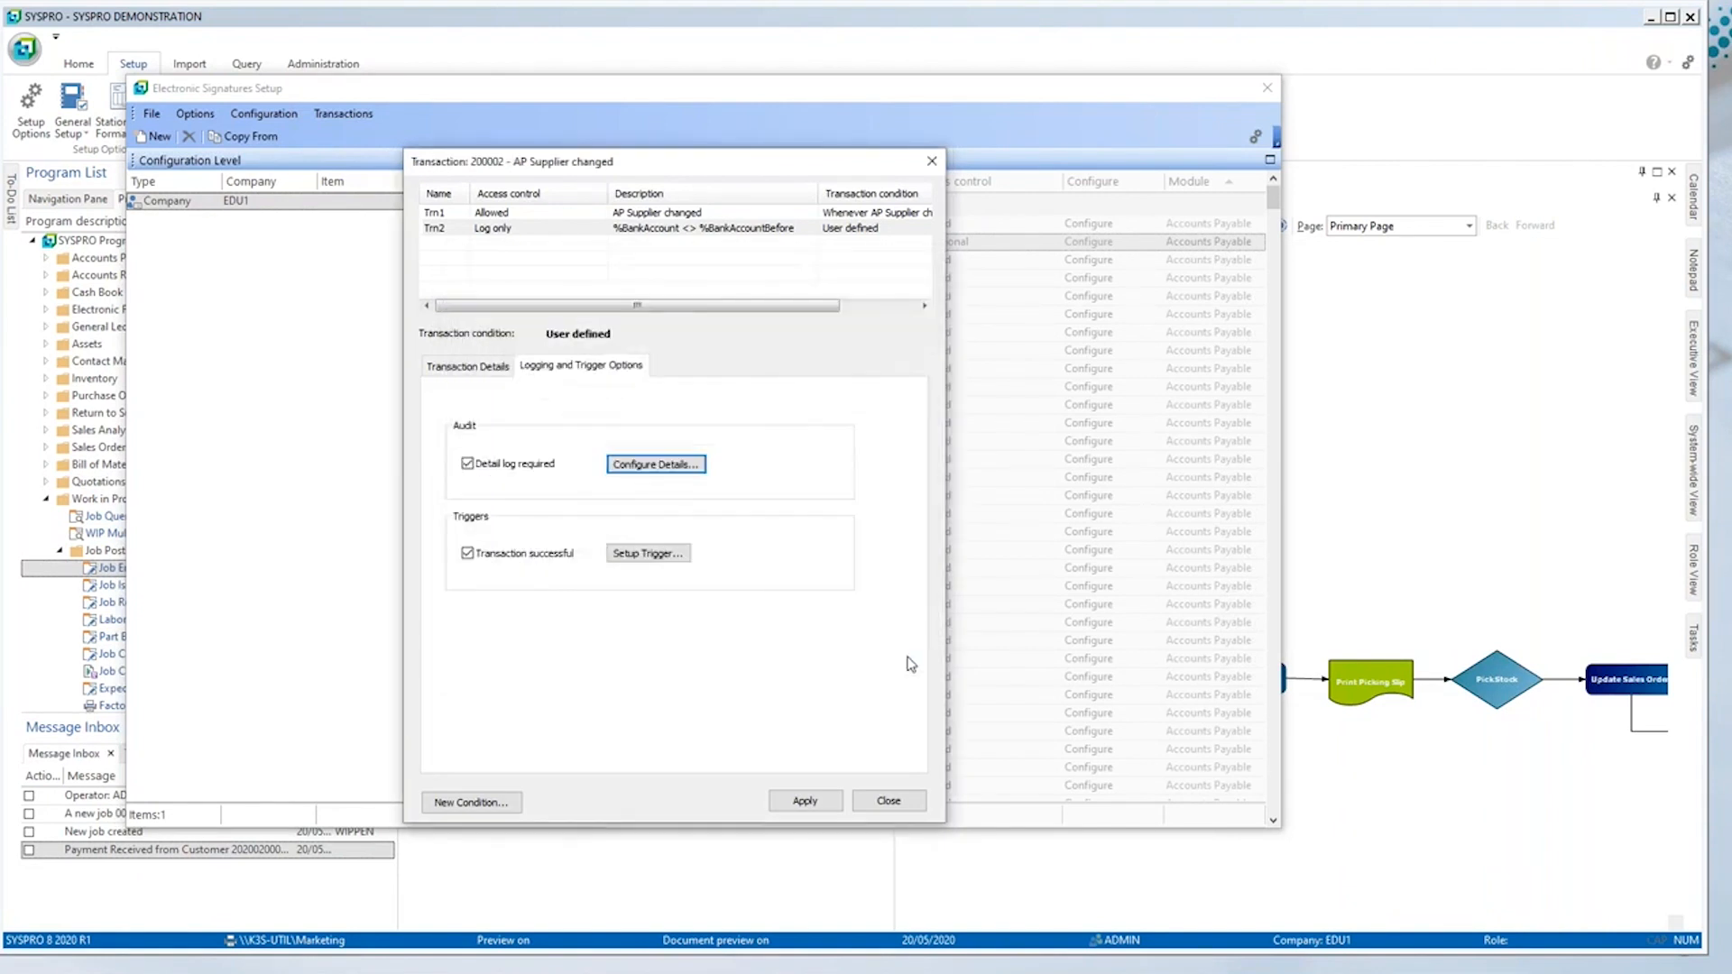
# Step: Show the open windows to switch away from SYSPRO
pyautogui.hotkey('alt', 'Tab')
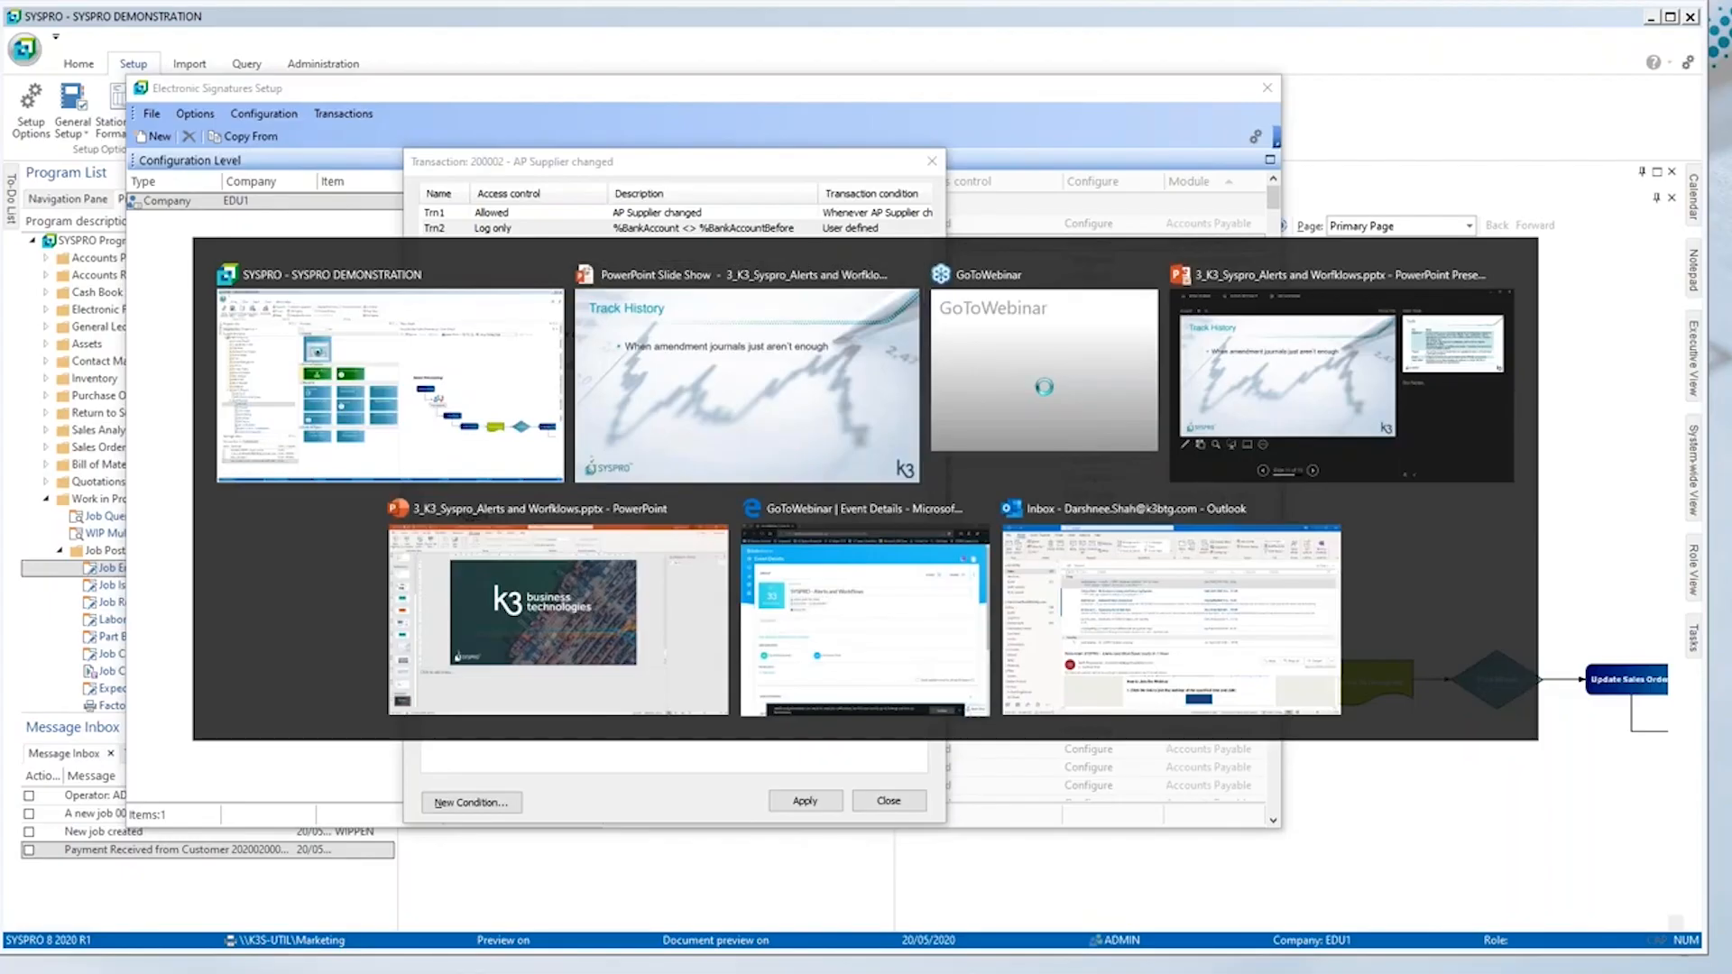